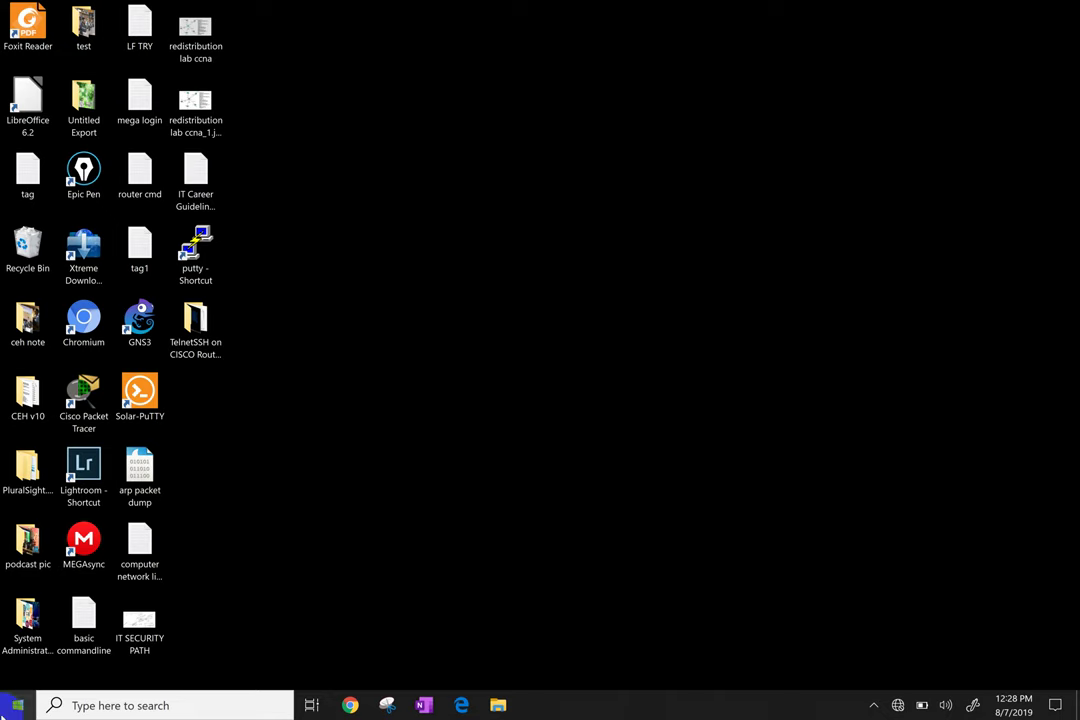
Launch Word from the Start menu app list, open a blank document, then close Word.
left_click(12, 708)
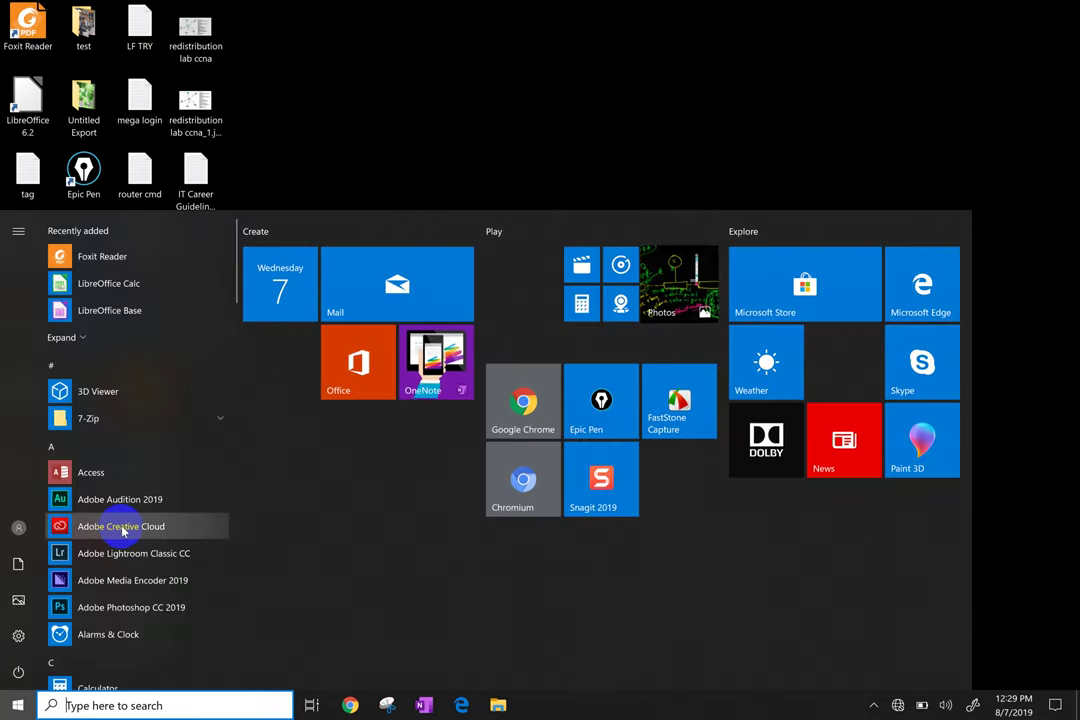
scroll(127, 497, "down", 4)
scroll(127, 492, "down", 4)
scroll(127, 492, "down", 4)
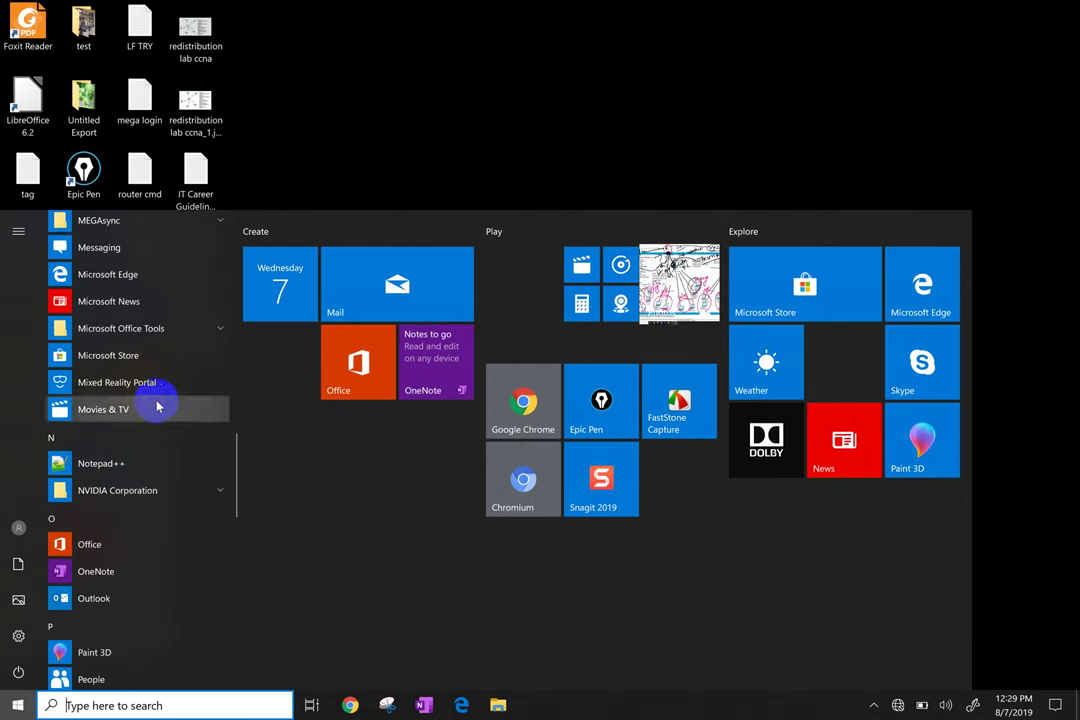
scroll(152, 360, "up", 2)
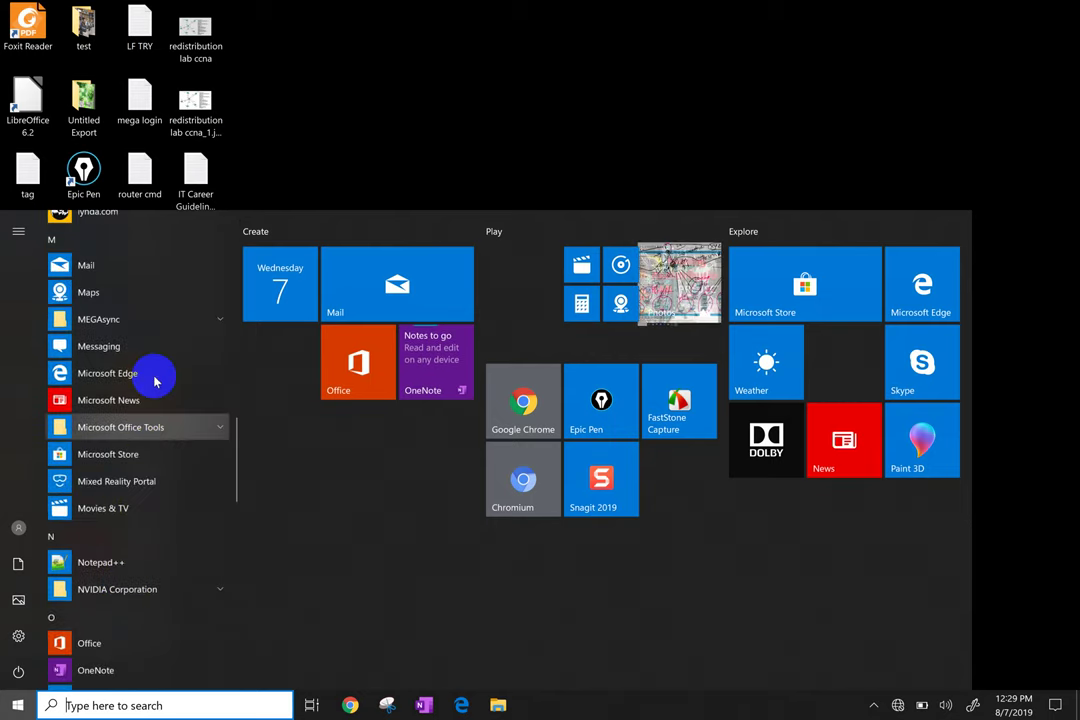
scroll(155, 378, "down", 2)
scroll(155, 380, "down", 3)
scroll(155, 380, "down", 3)
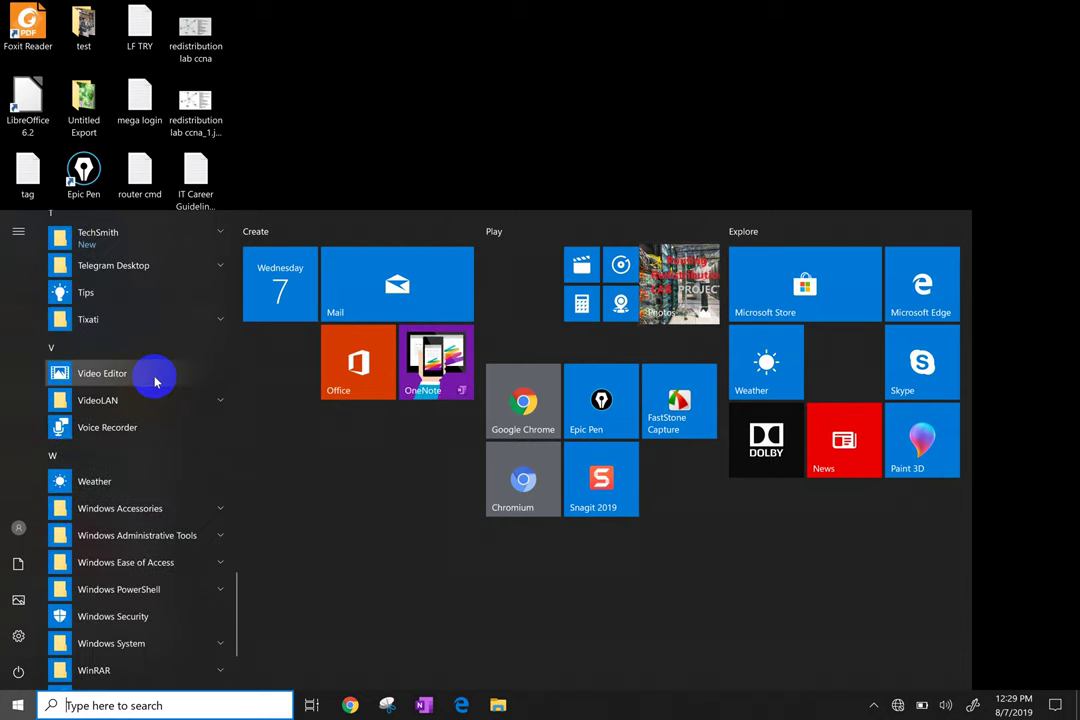
scroll(155, 380, "down", 3)
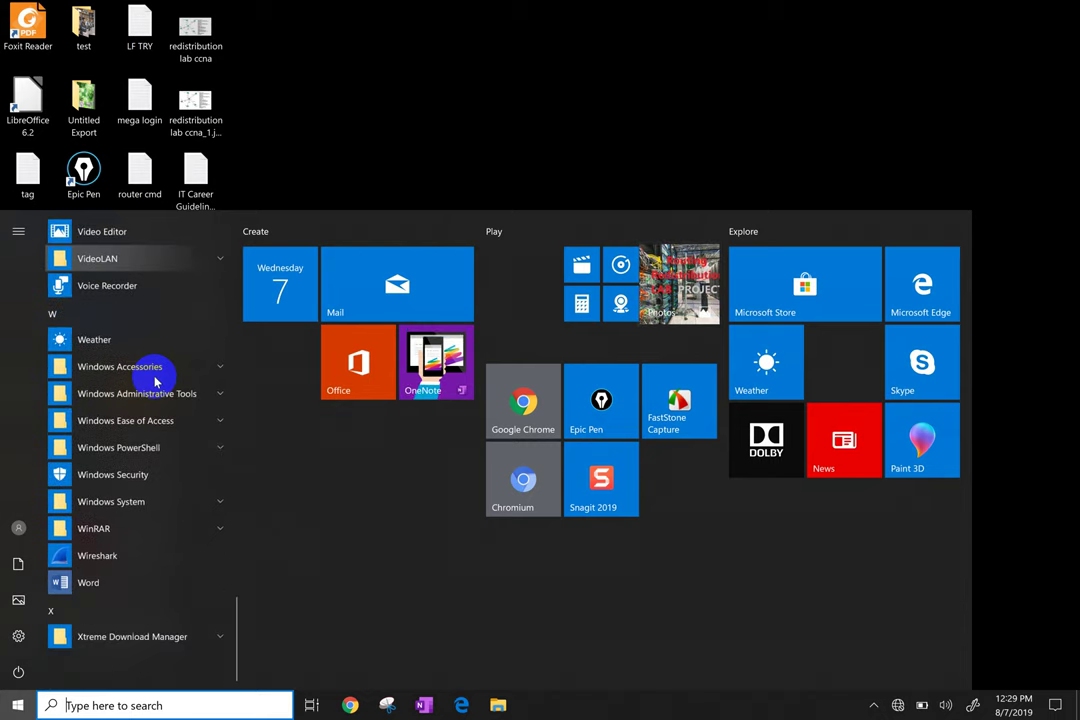
left_click(113, 588)
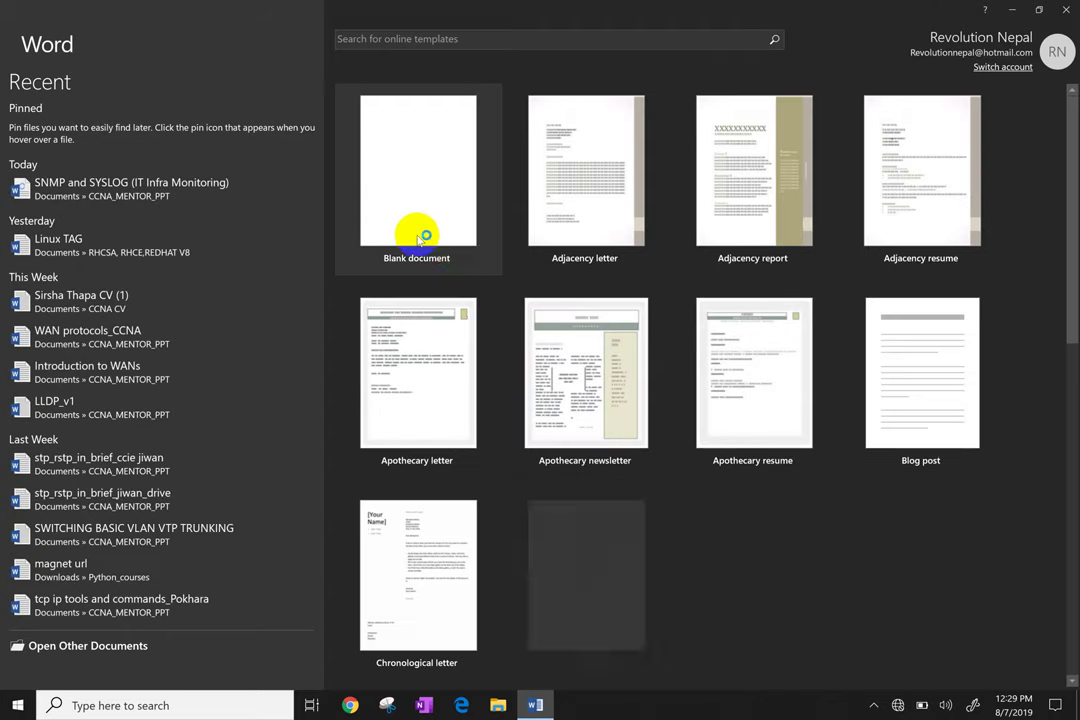
left_click(426, 200)
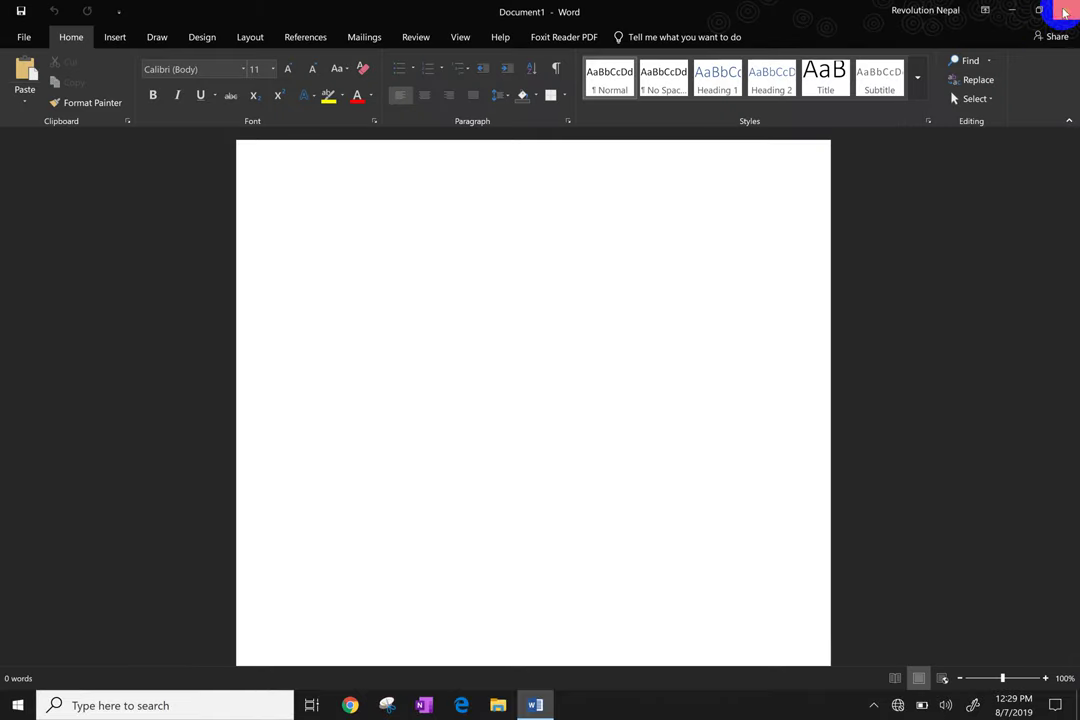
left_click(1065, 9)
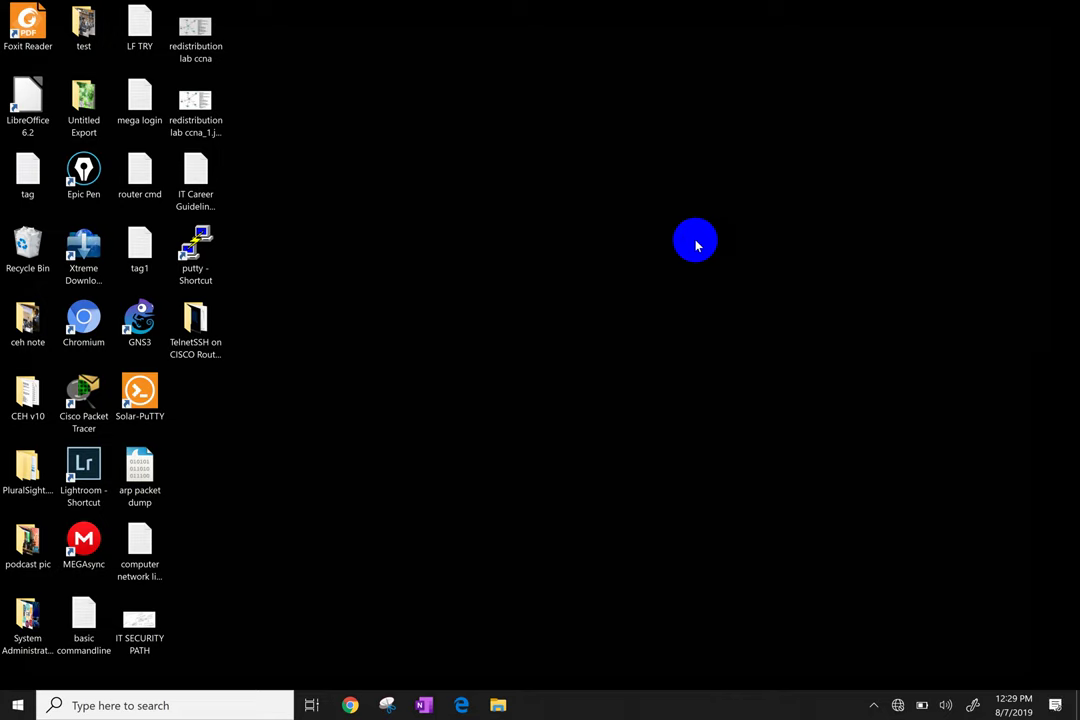
Launch Word with the winword Run command, start a blank document, and close Word again.
key("super+r")
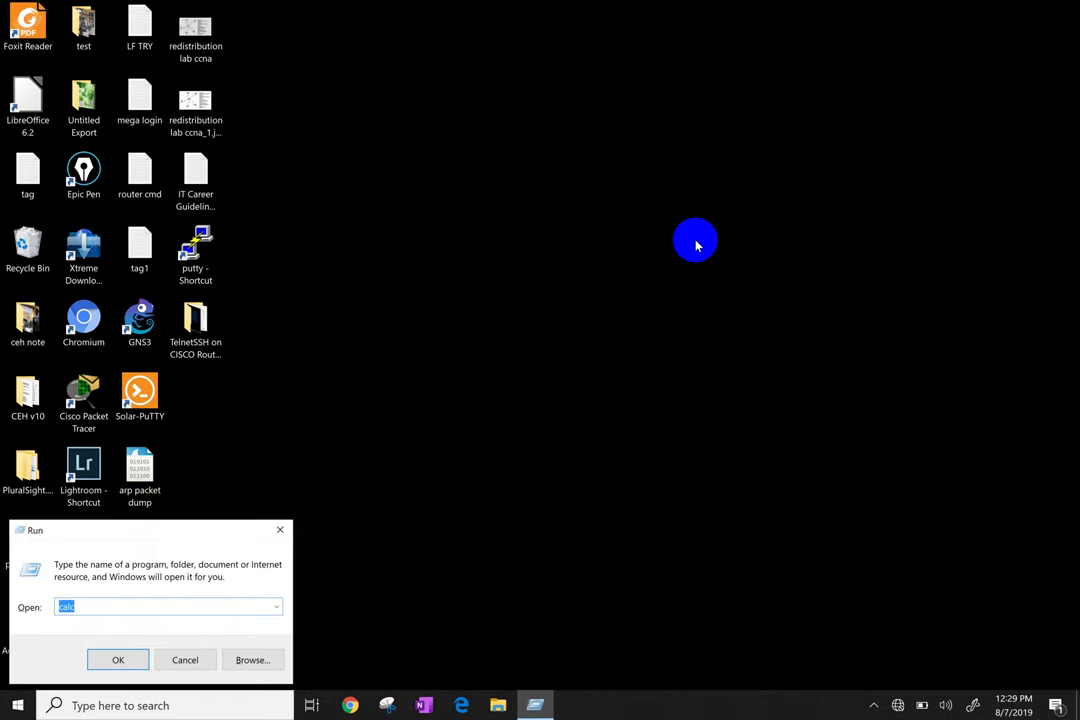
type("winword")
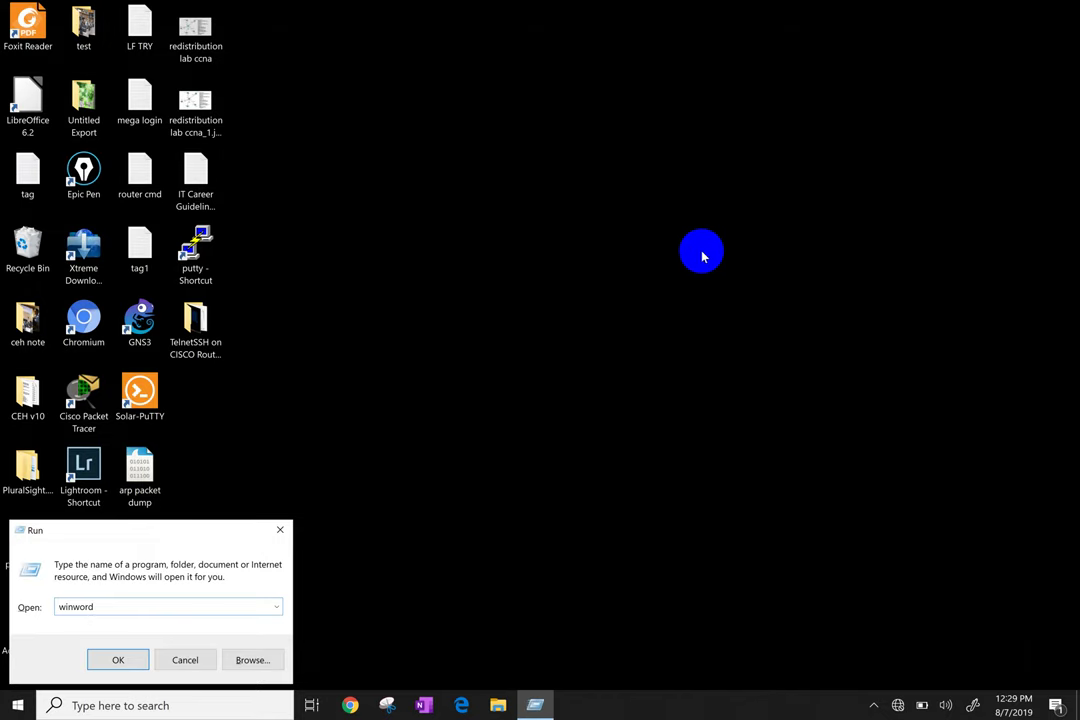
left_click(118, 660)
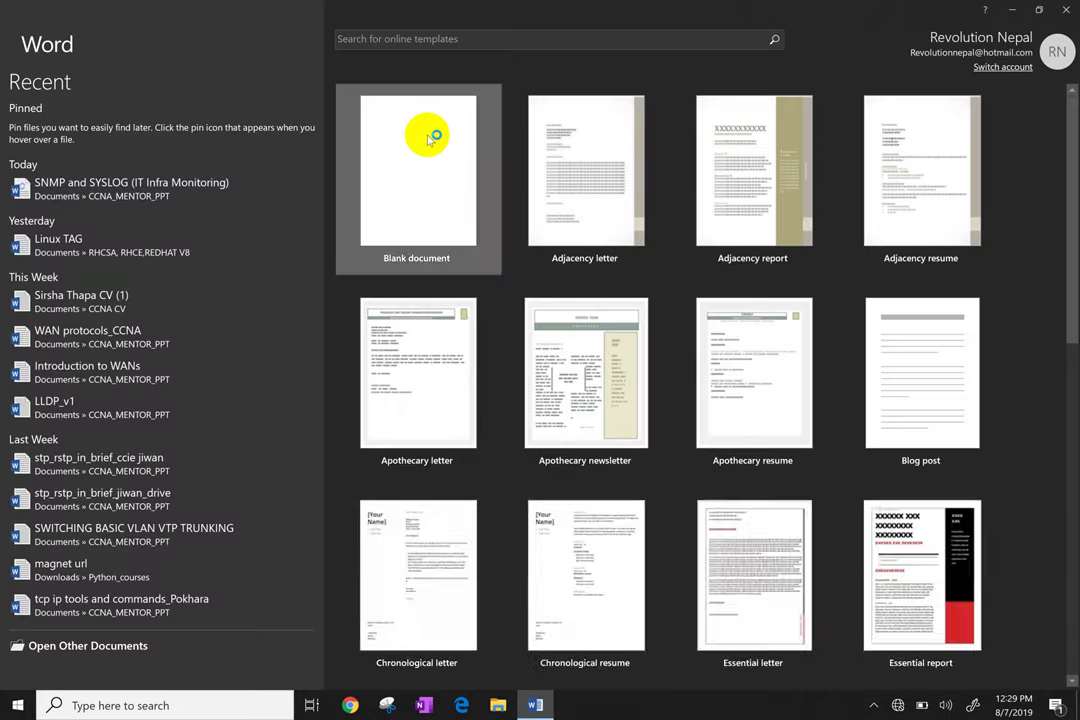
left_click(430, 137)
left_click(1068, 10)
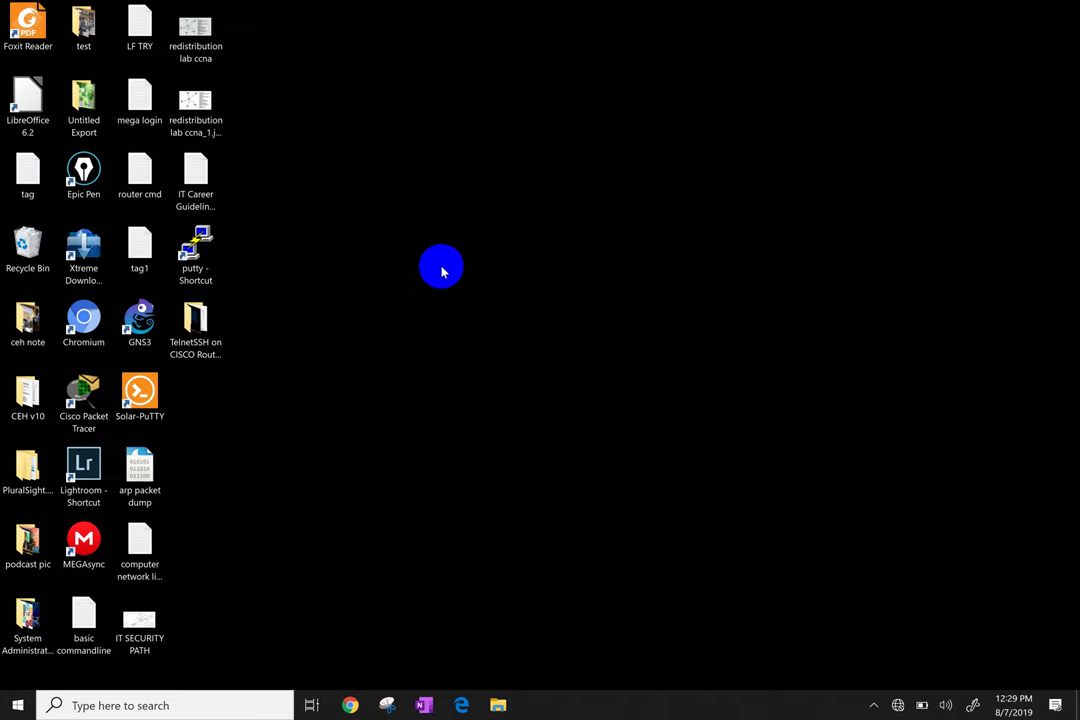
Create a New OpenDocument Text file on the desktop, then delete it to the Recycle Bin.
right_click(441, 270)
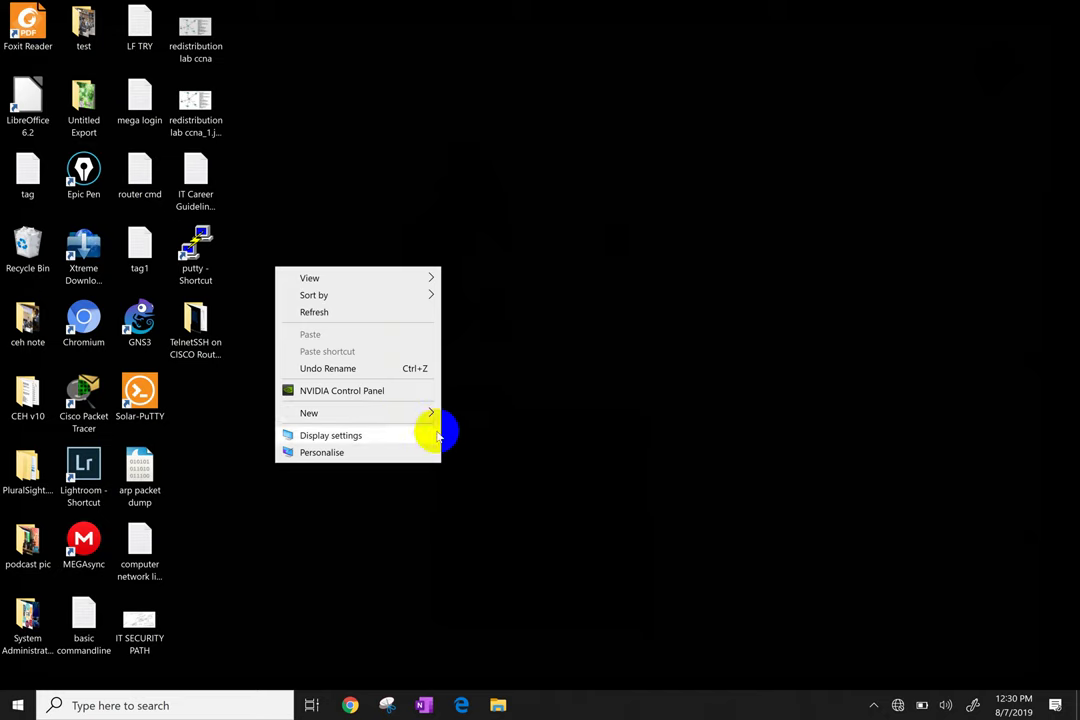
mouse_move(358, 413)
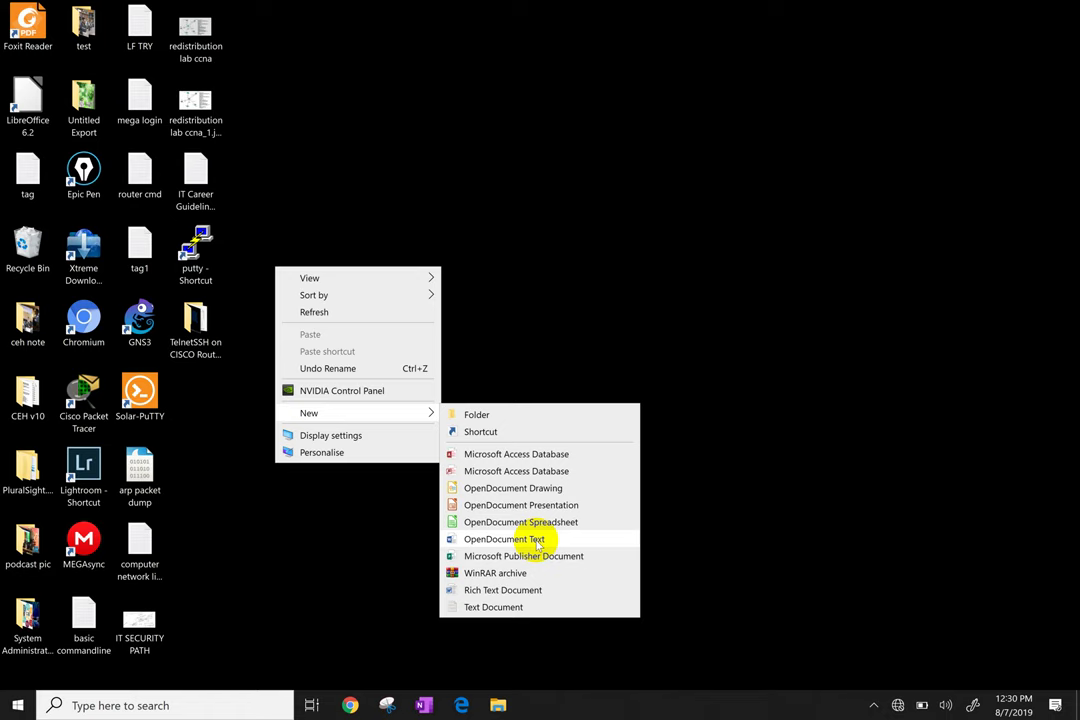
left_click(538, 541)
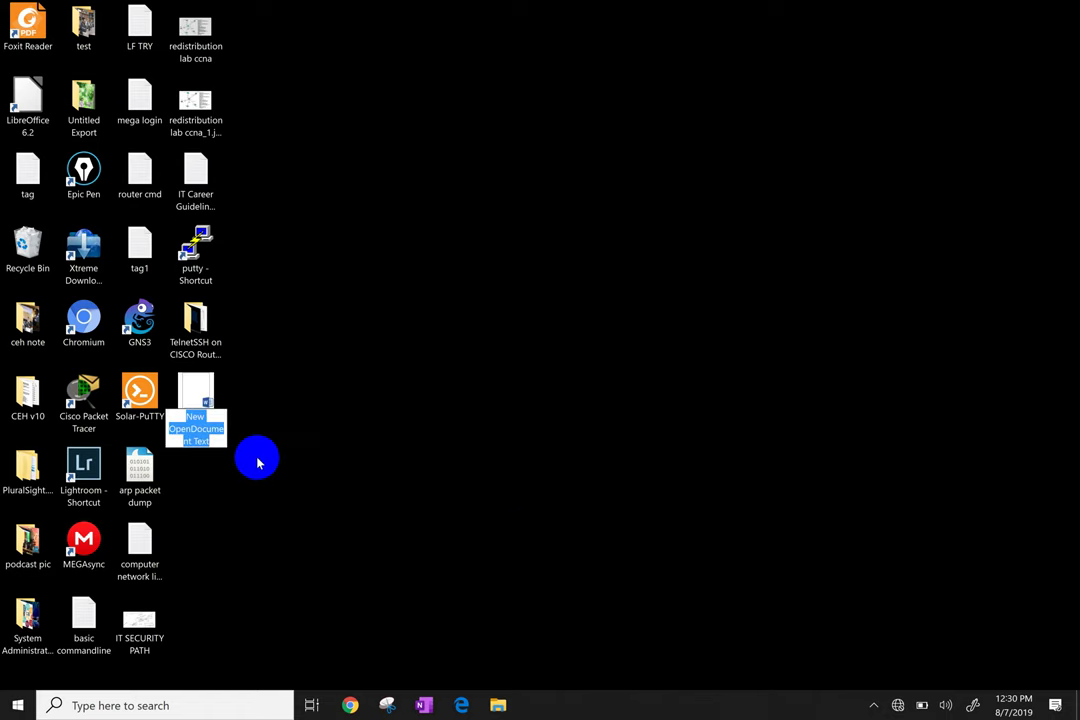
left_click(212, 437)
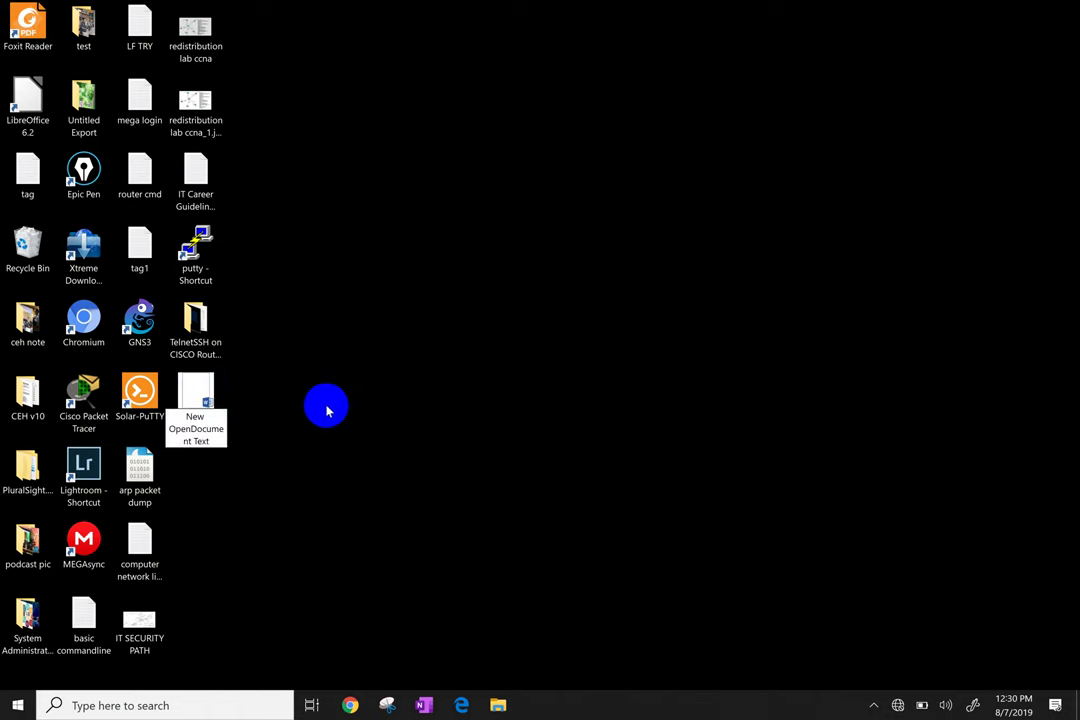
key("Return")
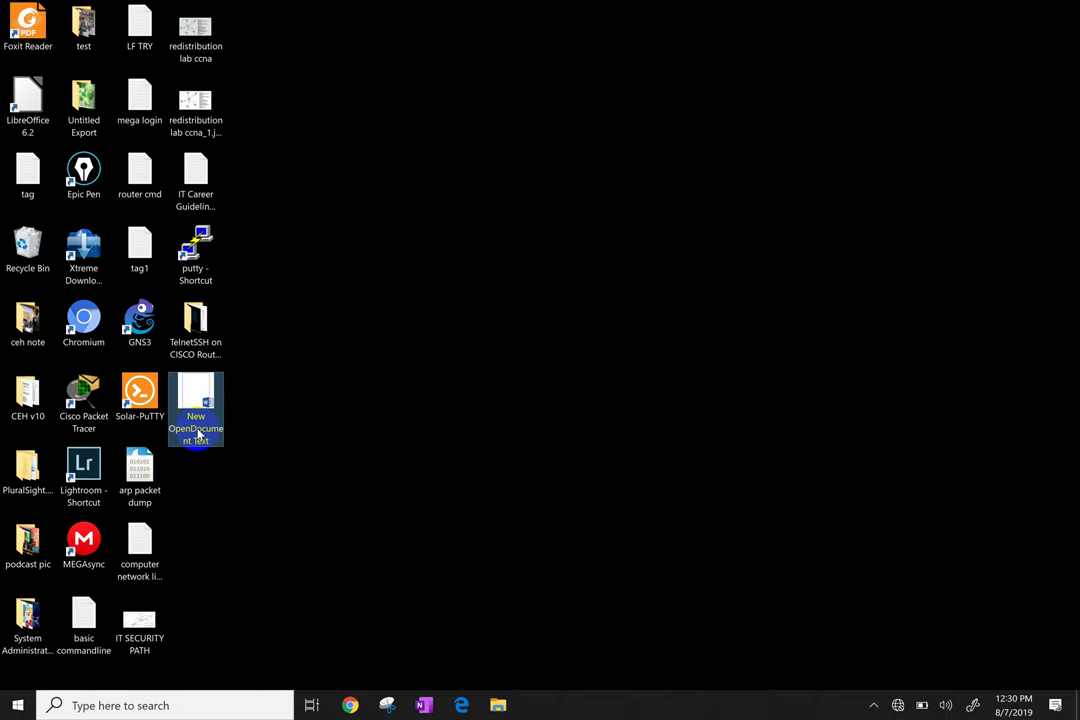
double_click(208, 413)
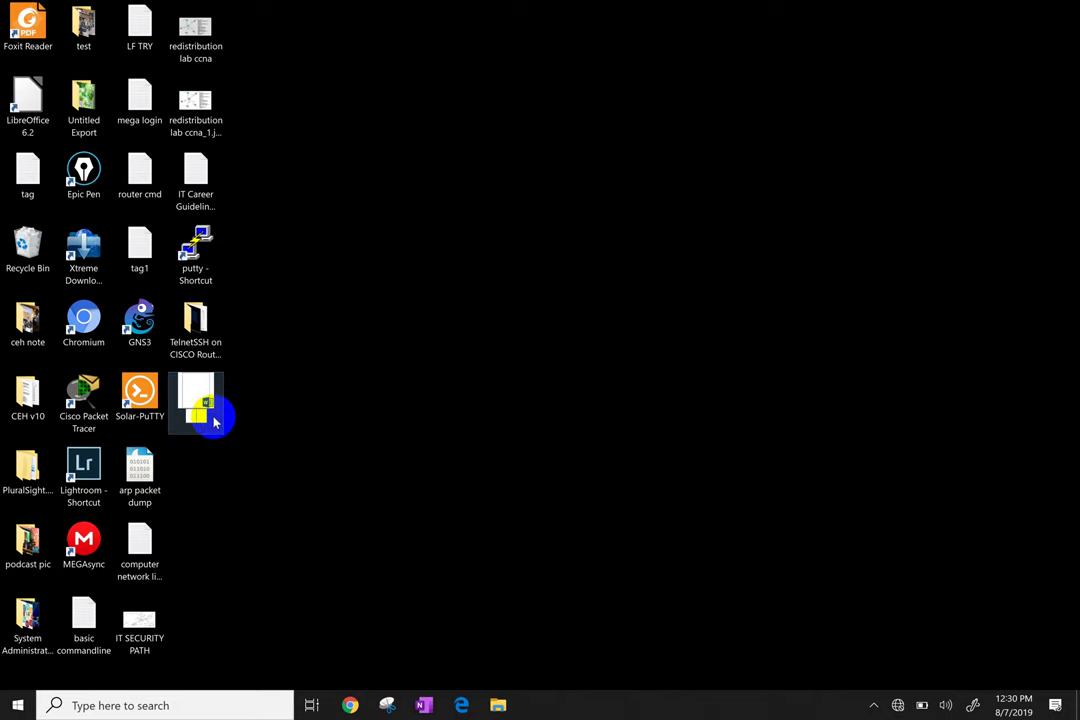
left_click(201, 412)
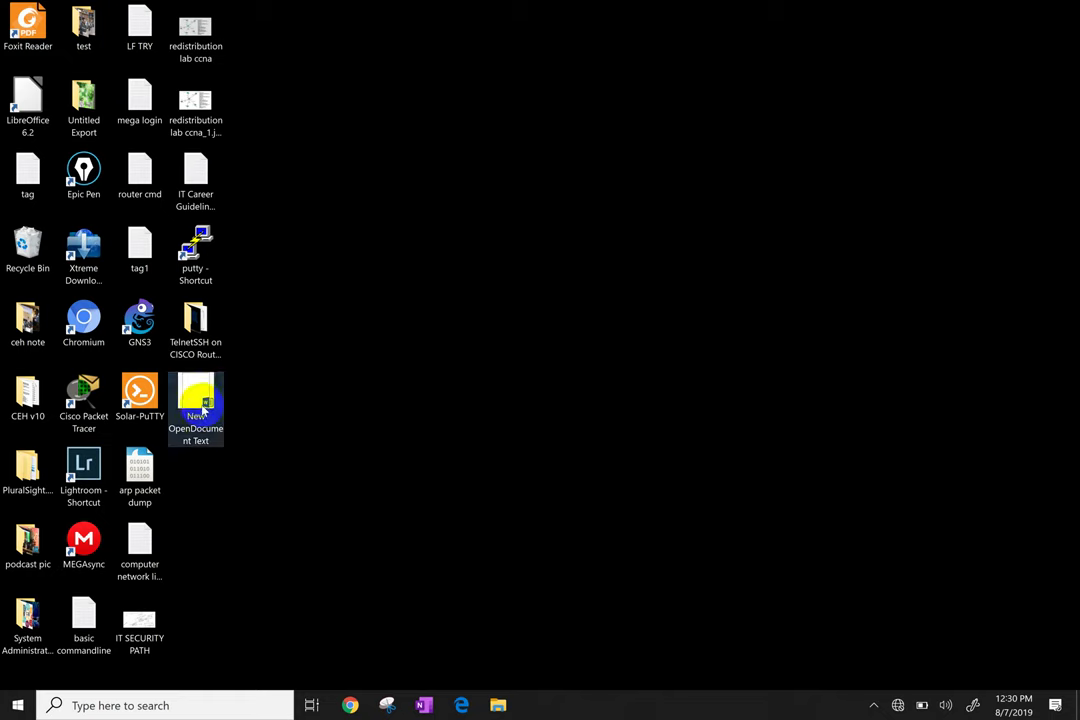
key("Delete")
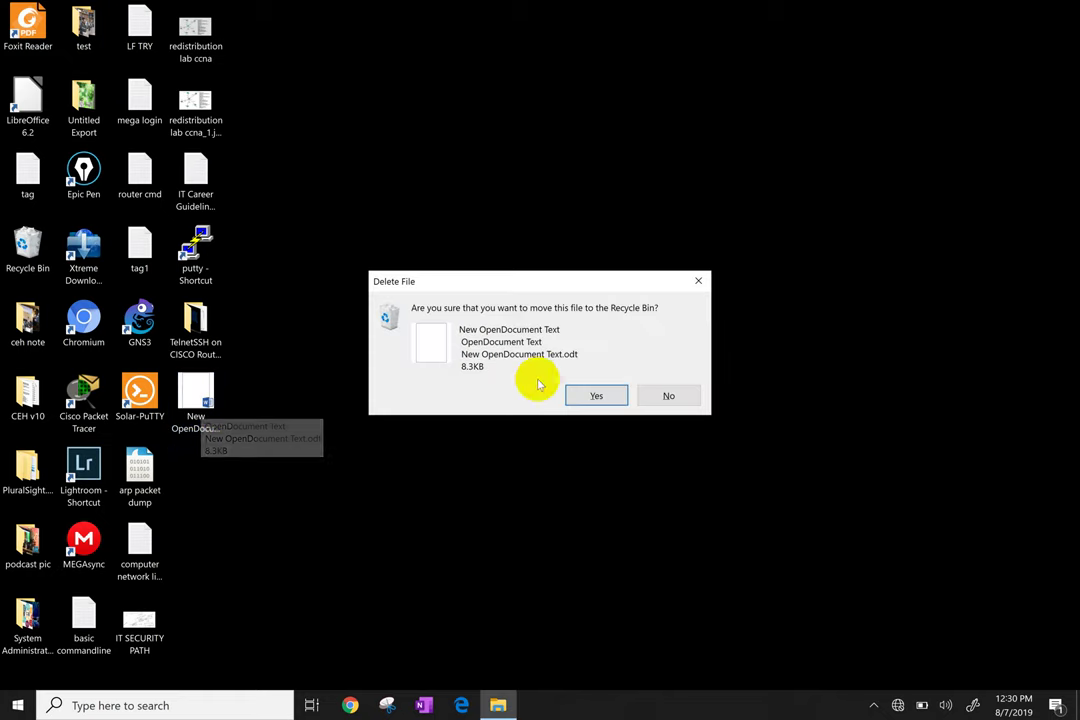
left_click(594, 395)
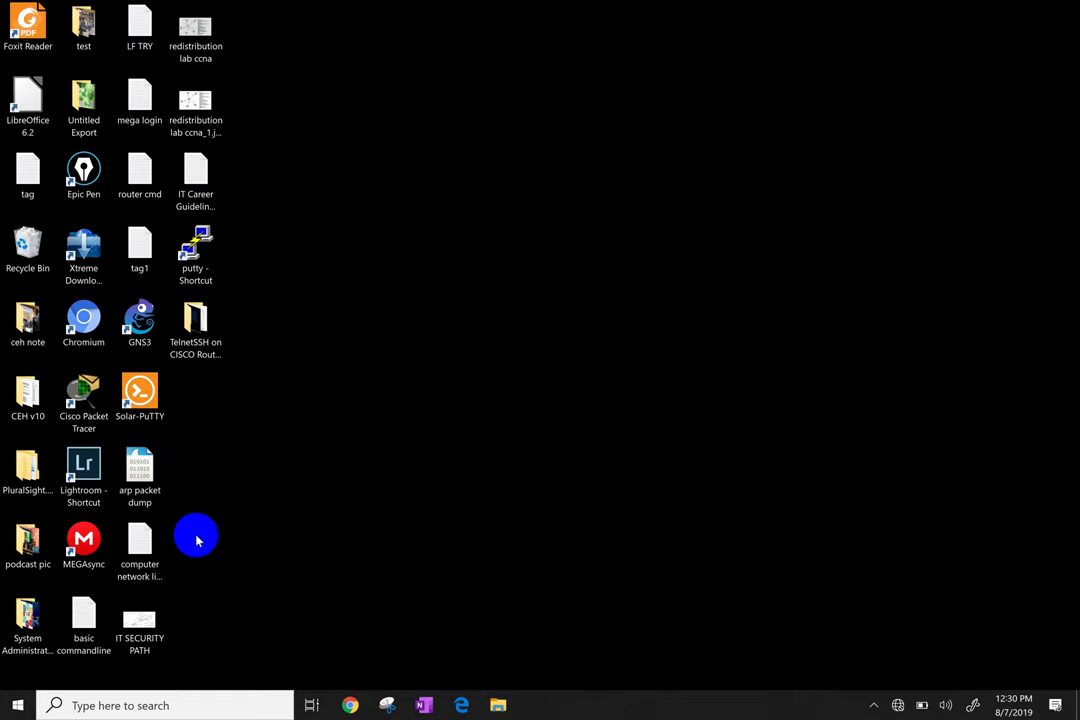
Relaunch Word from the Start menu and click into the online template search box.
left_click(18, 705)
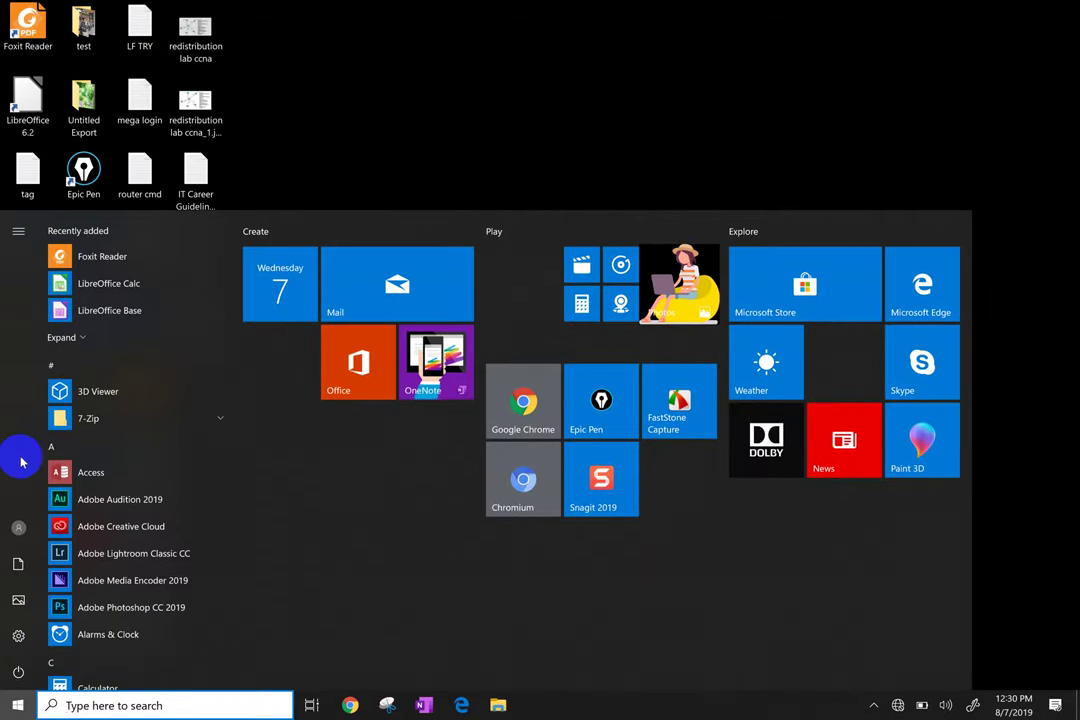
scroll(120, 515, "down", 5)
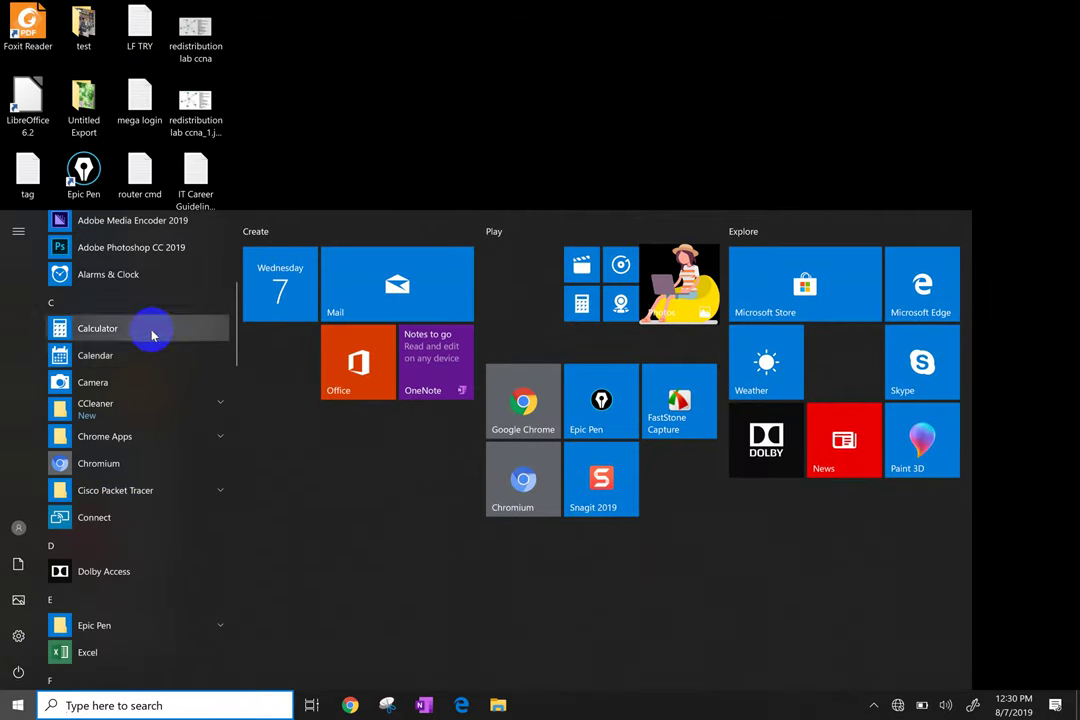
scroll(152, 330, "down", 1)
scroll(149, 337, "down", 2)
scroll(145, 370, "down", 1)
scroll(140, 388, "down", 1)
scroll(140, 392, "down", 1)
scroll(140, 396, "down", 2)
scroll(138, 400, "down", 1)
scroll(138, 400, "down", 2)
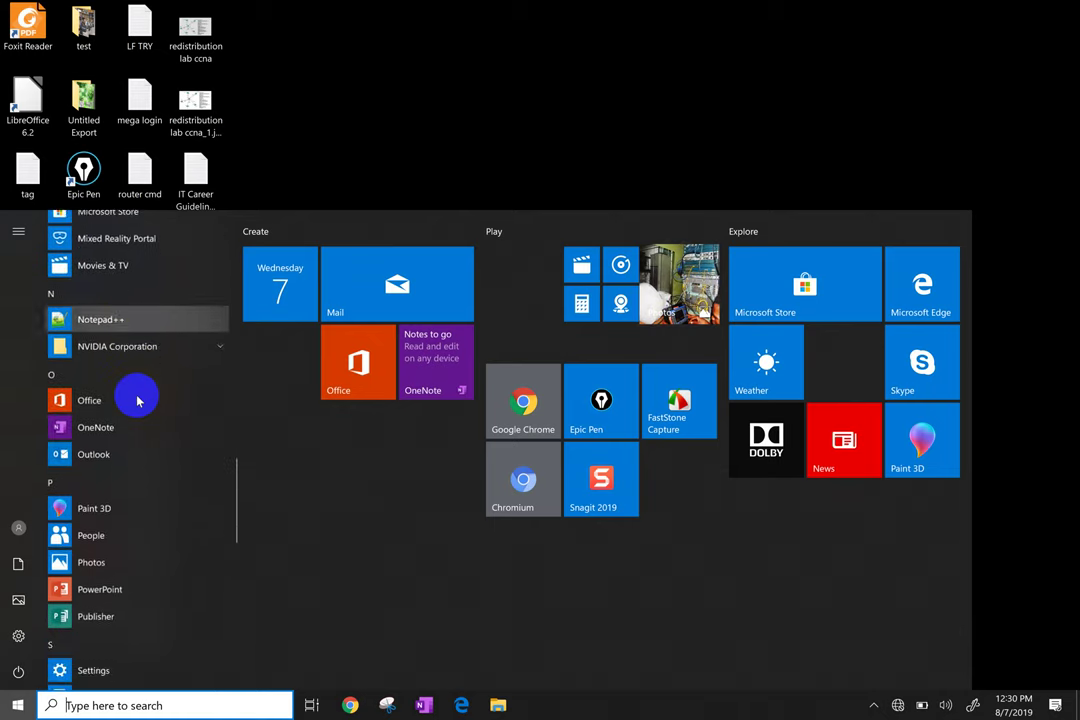
scroll(138, 400, "down", 2)
scroll(133, 370, "down", 1)
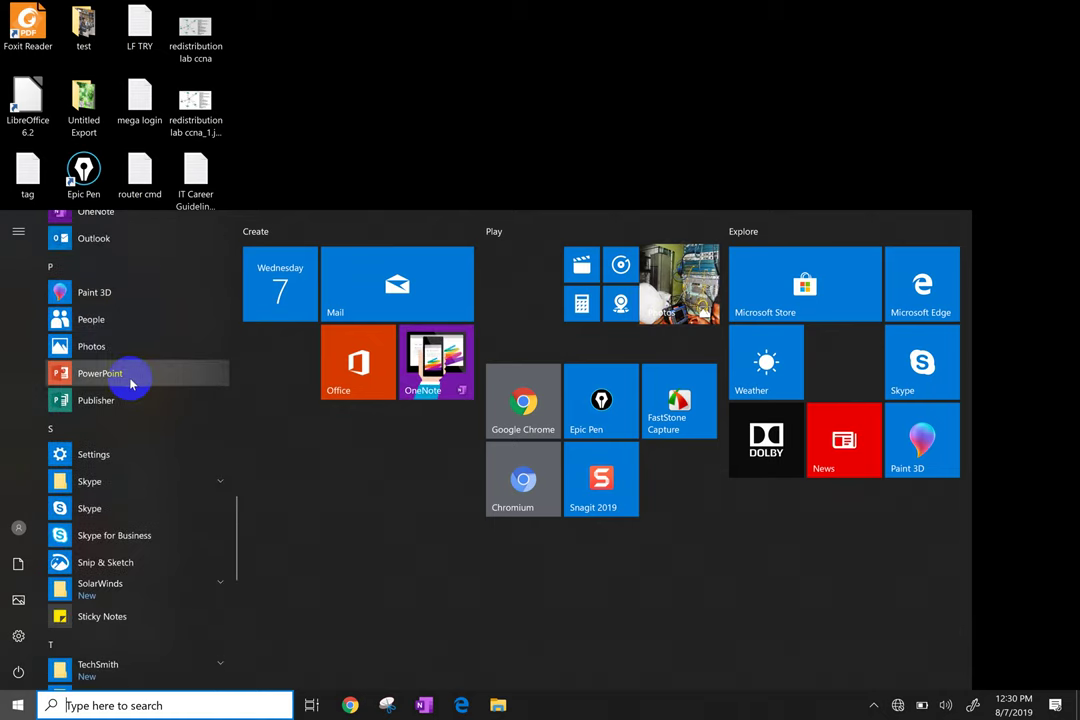
scroll(133, 373, "down", 2)
scroll(130, 383, "down", 2)
scroll(130, 381, "down", 2)
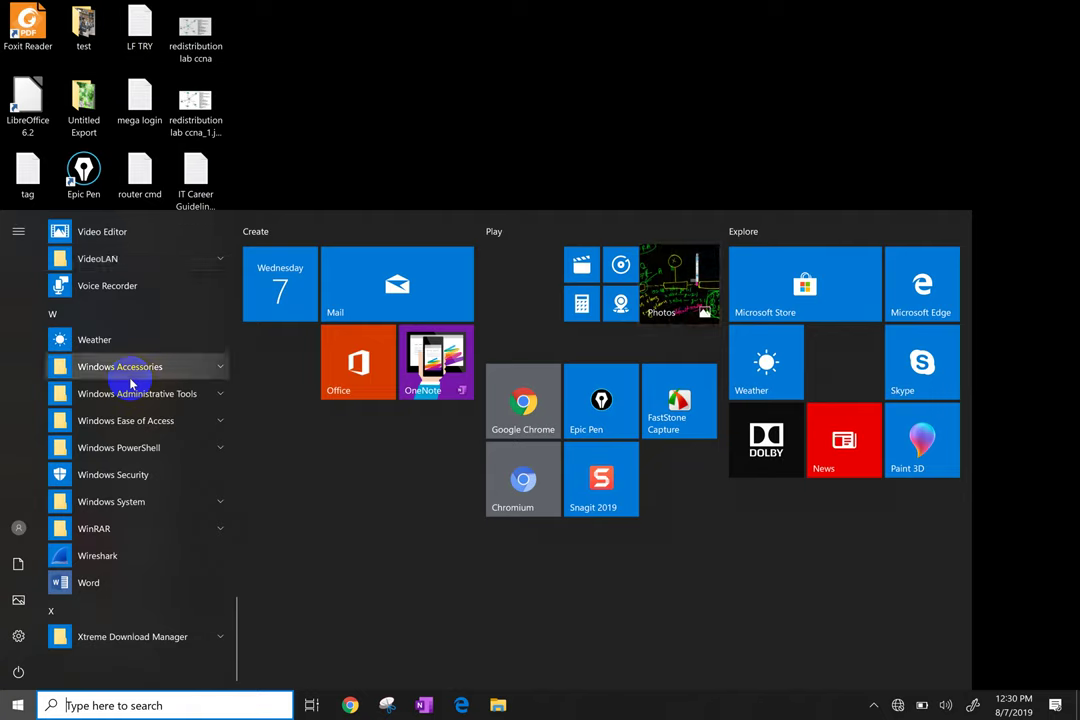
left_click(92, 583)
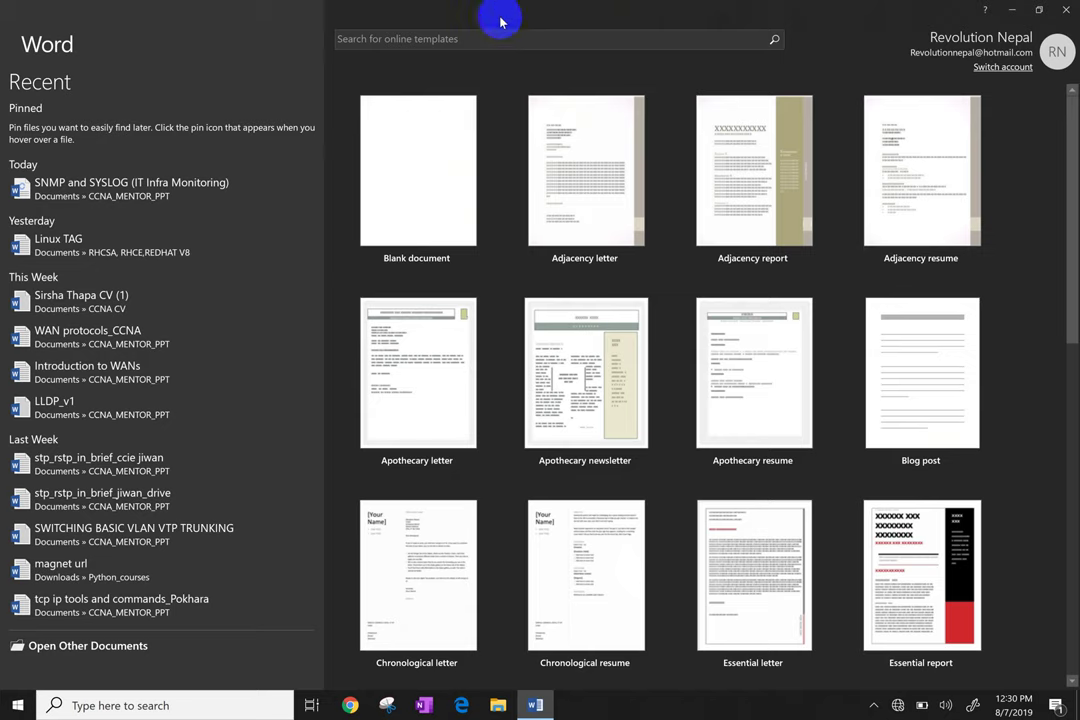
left_click(515, 38)
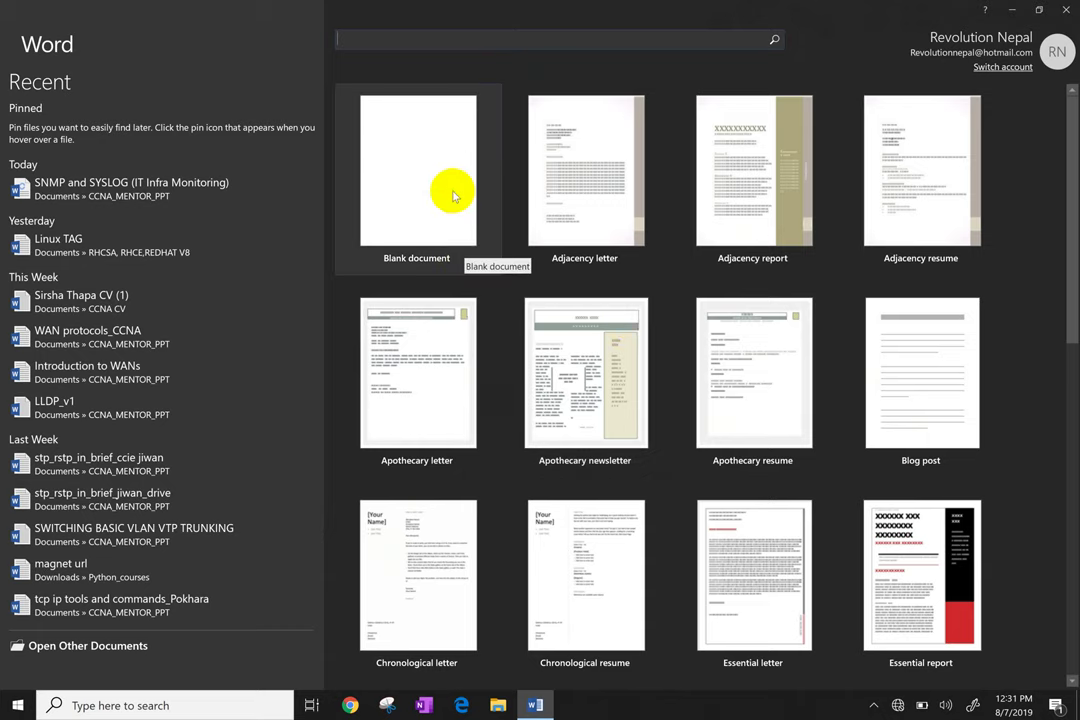
Create blank Document1 and go to File > Save As.
left_click(452, 195)
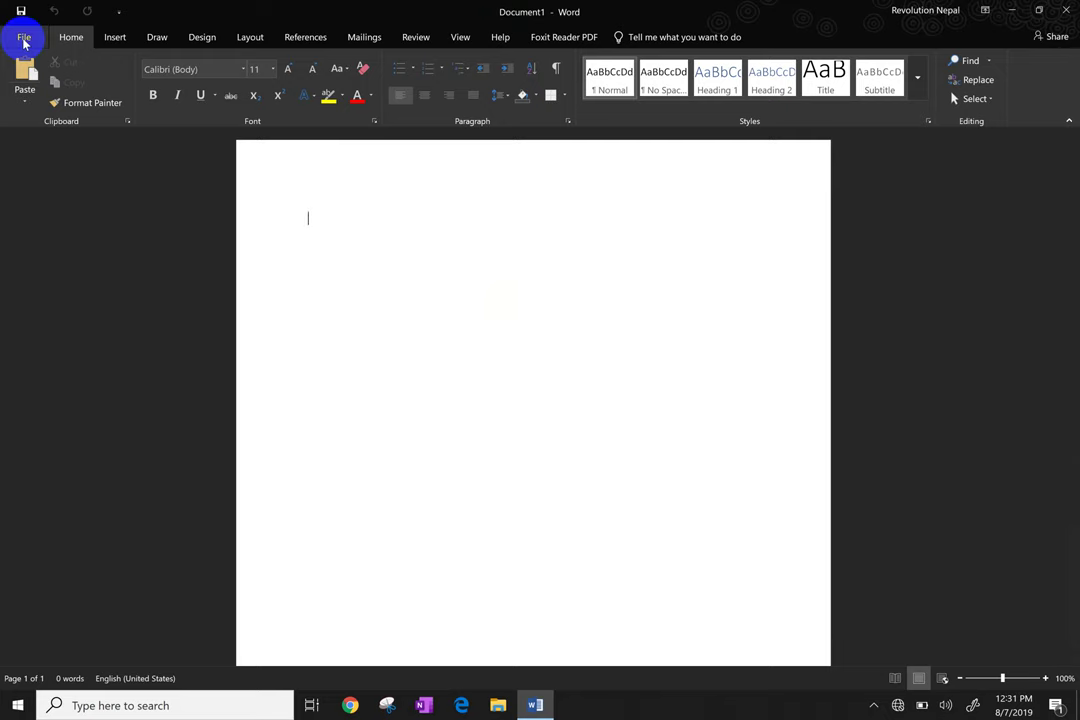
left_click(24, 40)
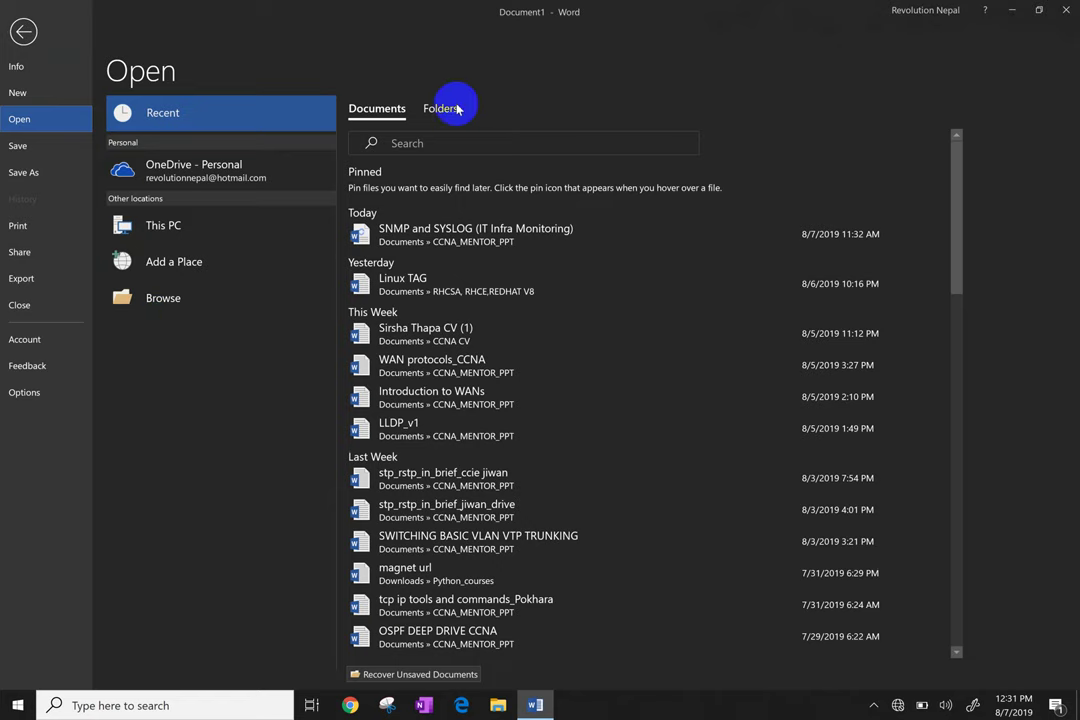
left_click(30, 152)
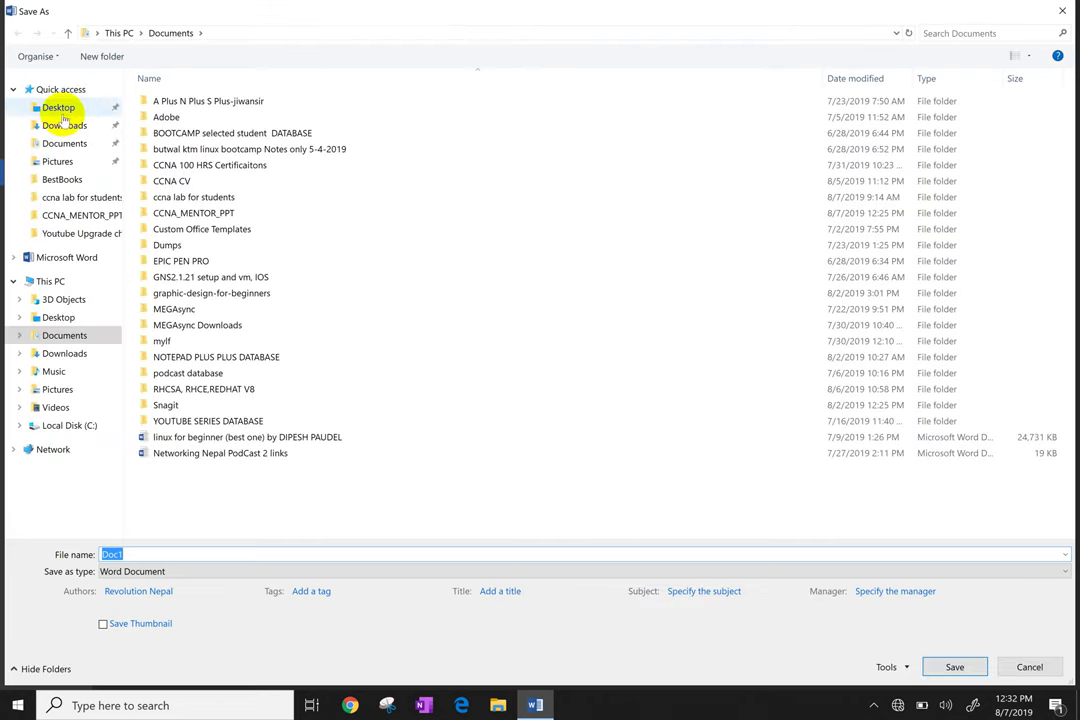
Browse to the Desktop's test folder in the Save As dialog and save Doc1 there.
left_click(58, 107)
left_click(146, 557)
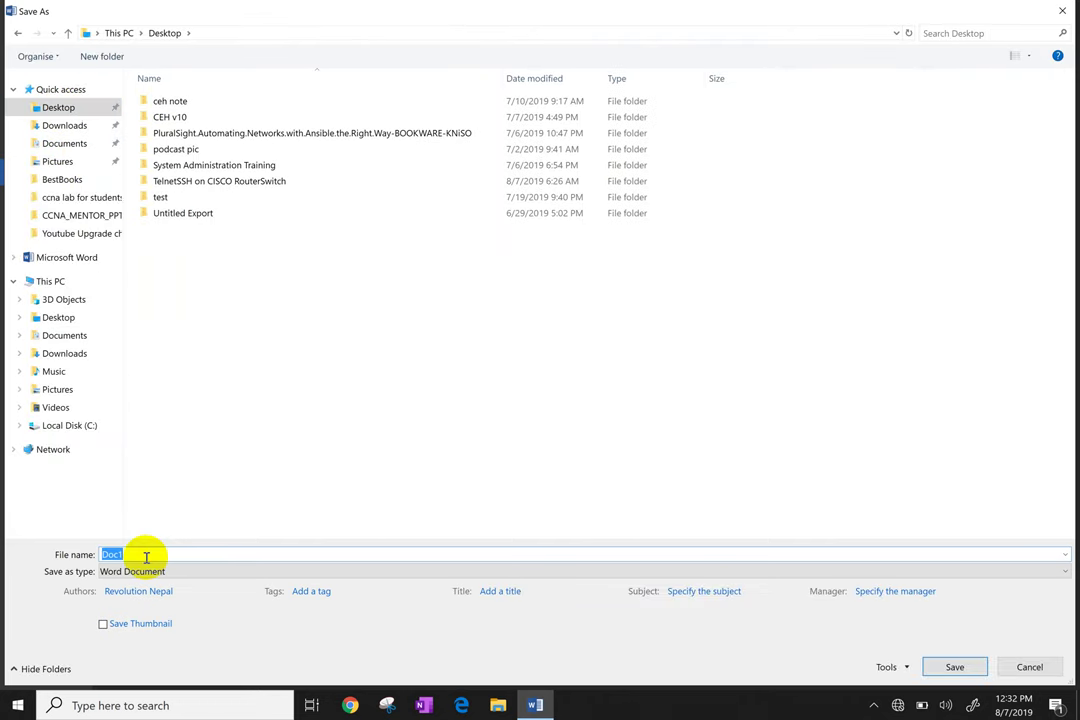
type("test")
left_click(955, 668)
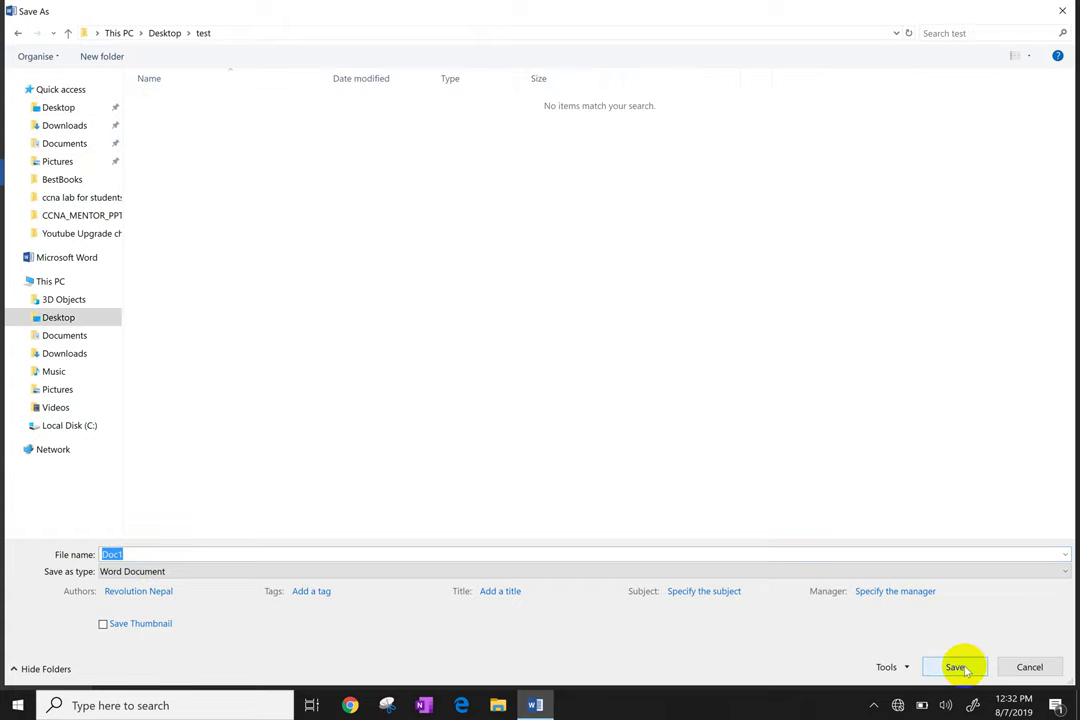
left_click(963, 668)
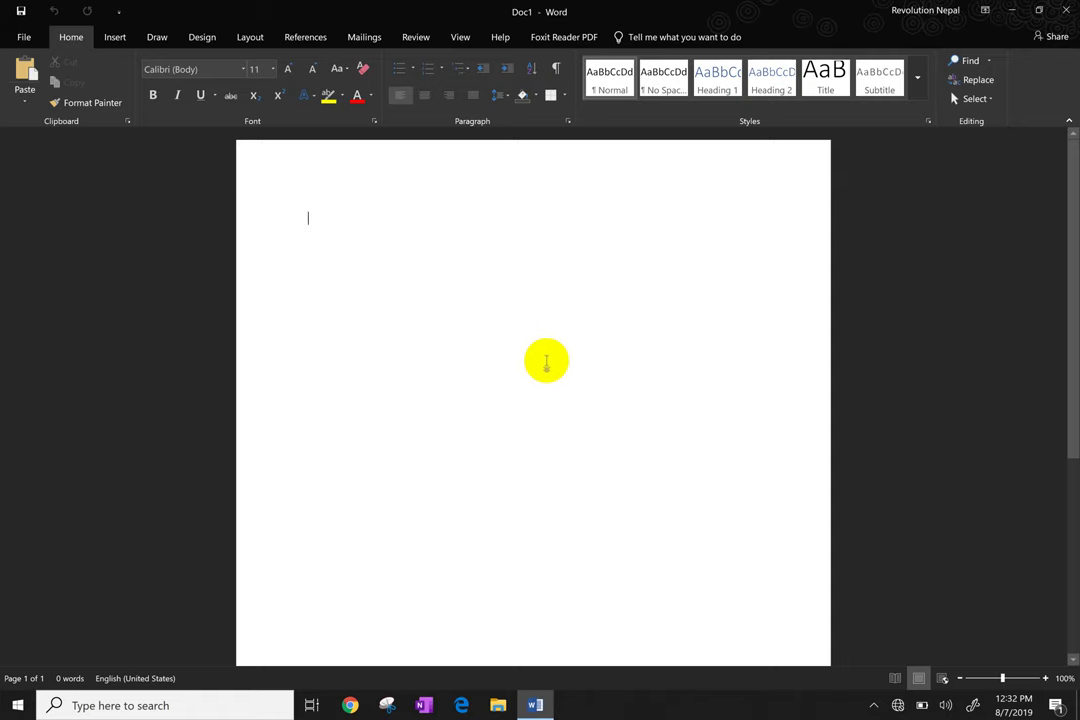
left_click(895, 679)
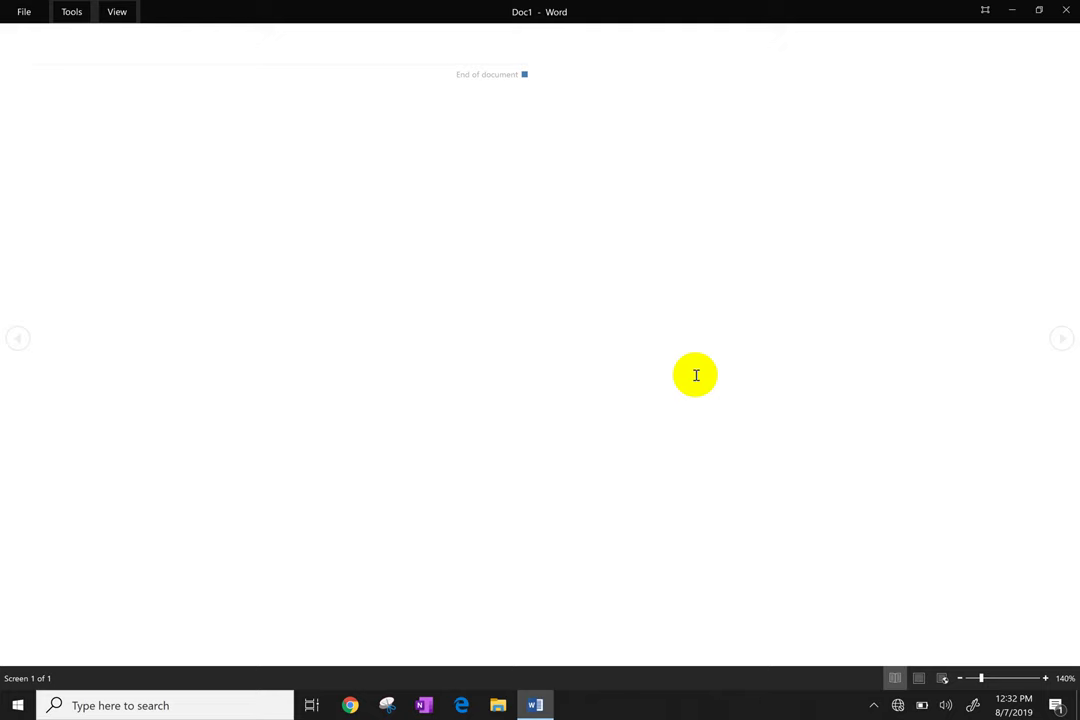
key("Escape")
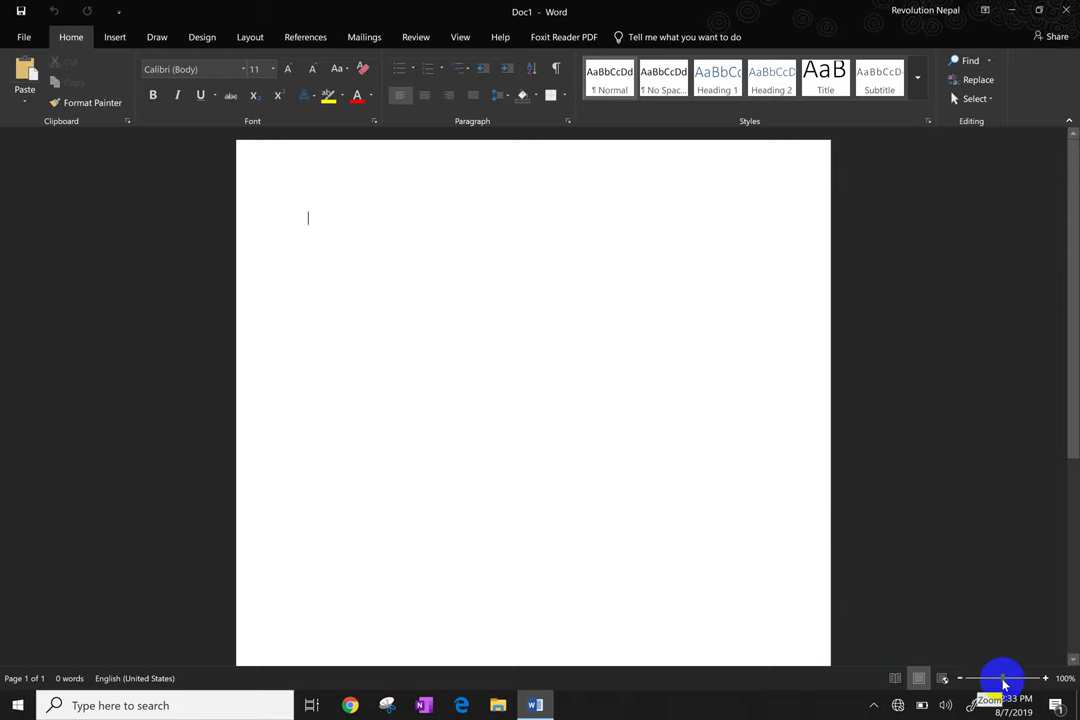
left_click_drag(1002, 679, 1043, 681)
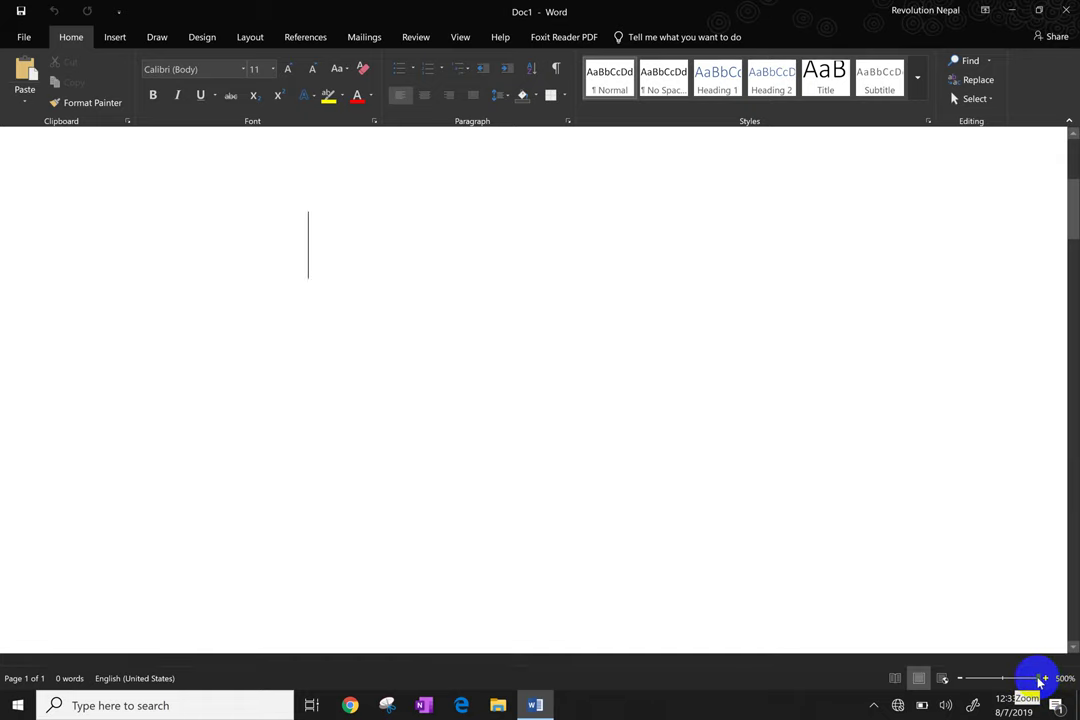
left_click_drag(1041, 680, 1008, 684)
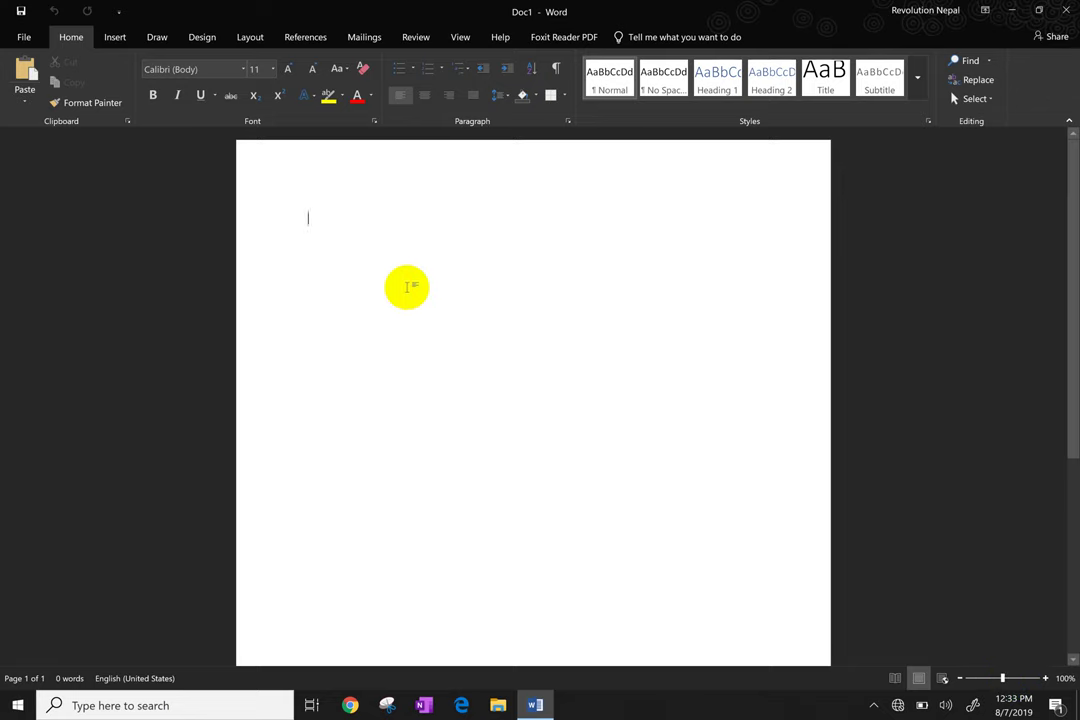
scroll(407, 288, "down", 1)
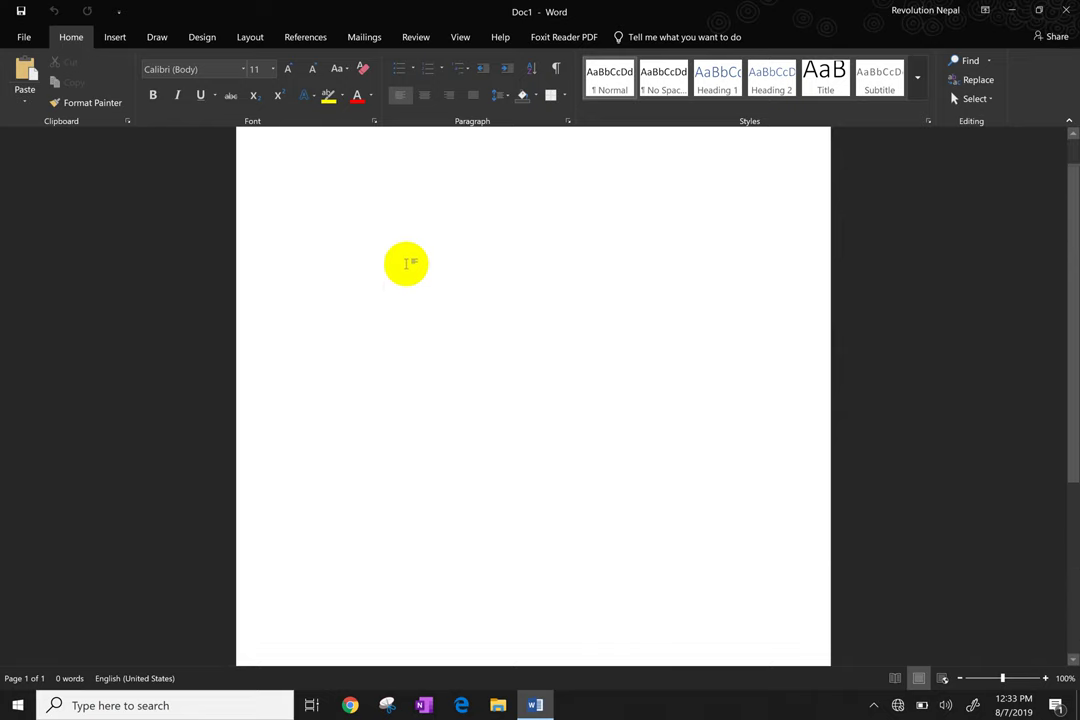
scroll(405, 260, "up", 1)
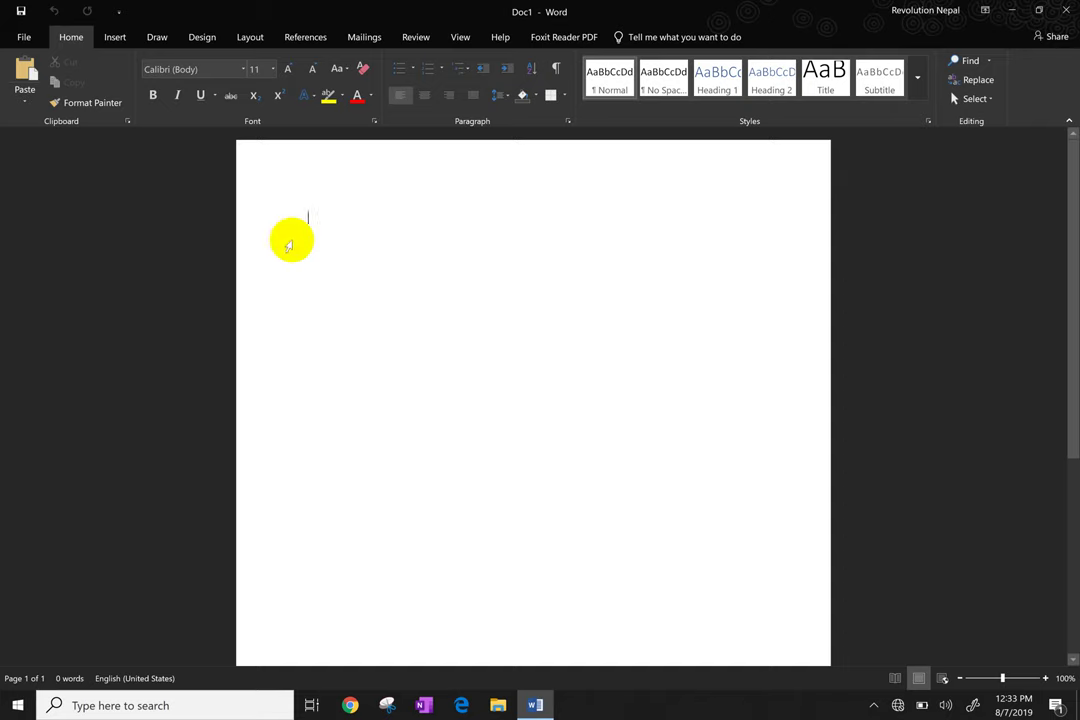
left_click(24, 41)
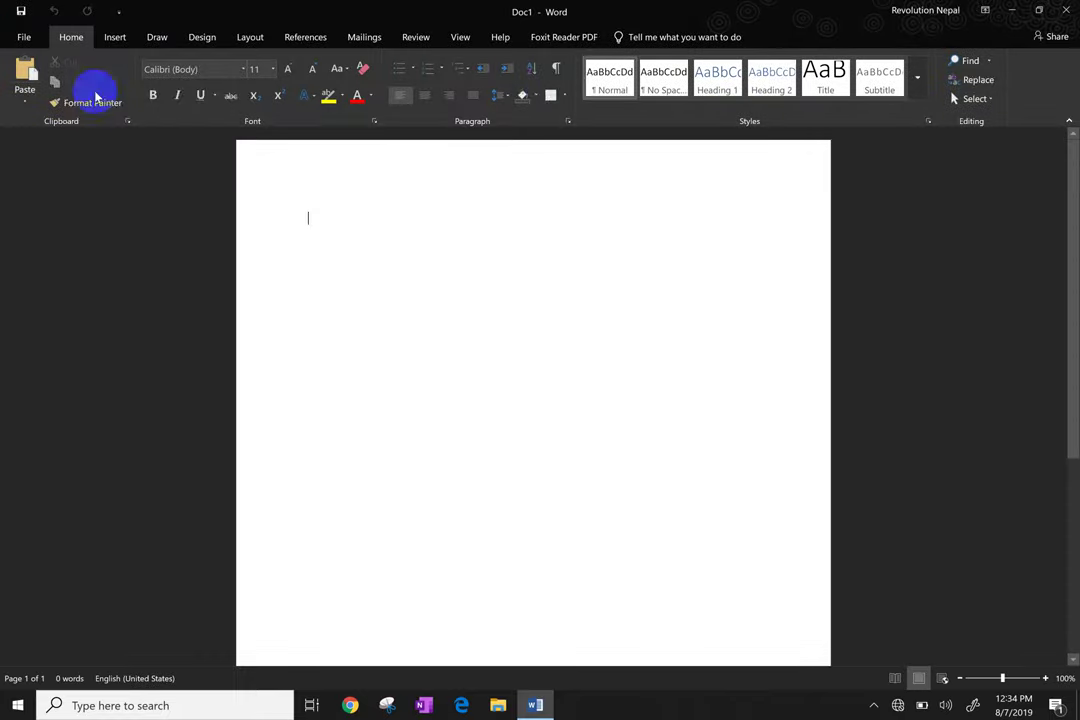
key("alt+f")
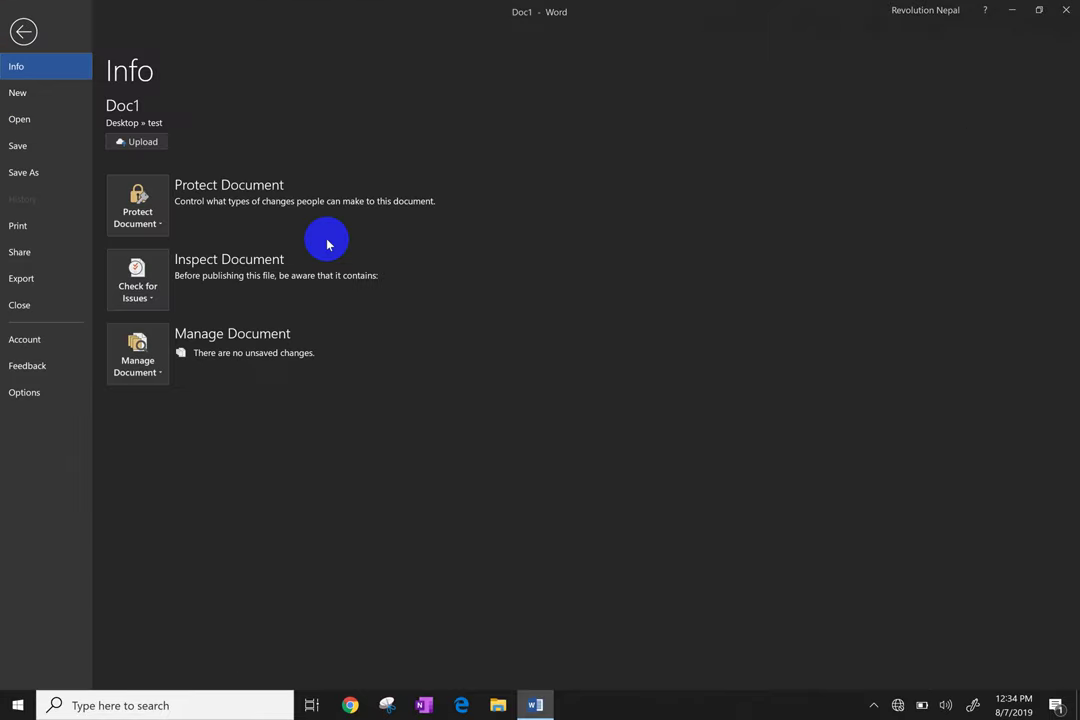
left_click(22, 33)
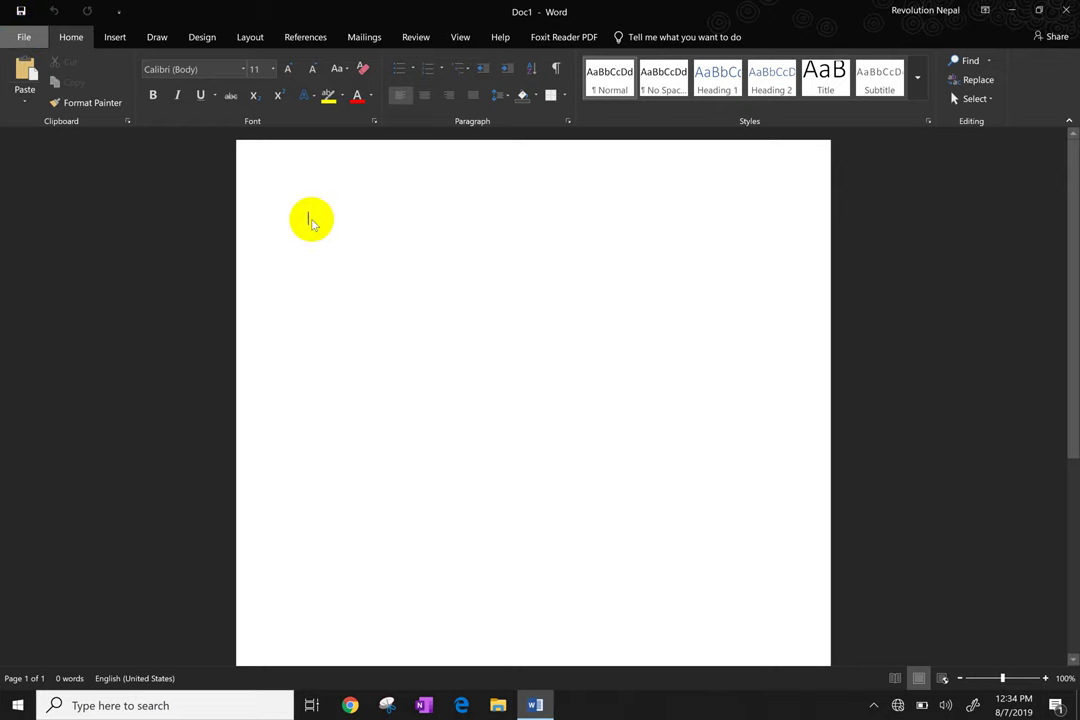
key("alt+f")
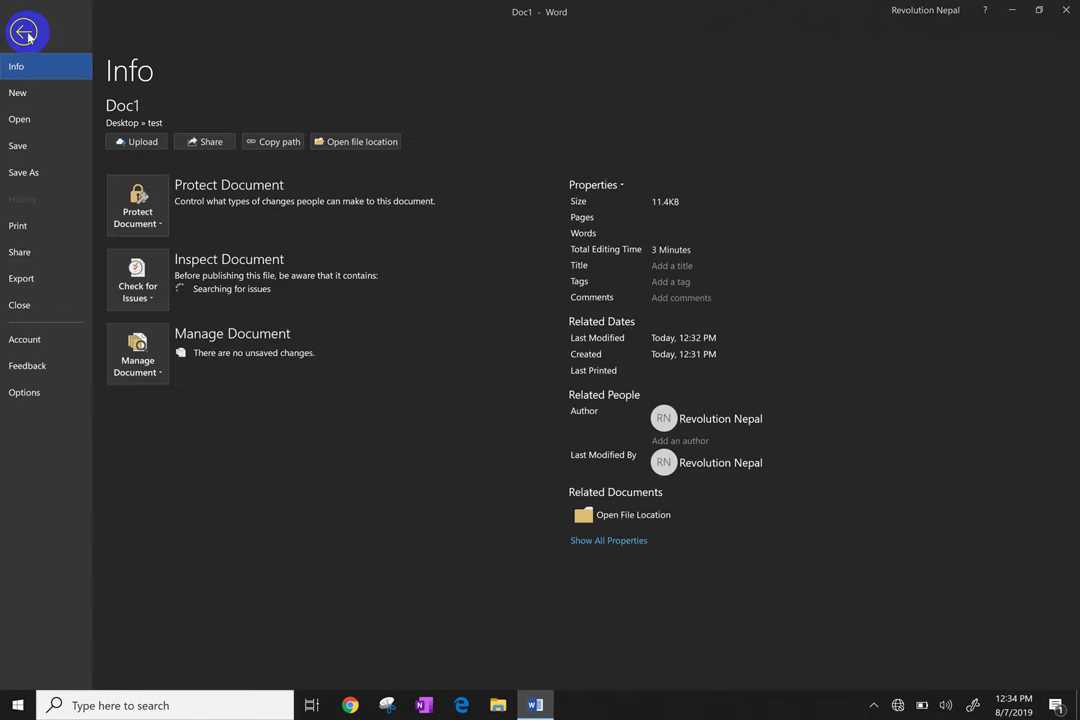
left_click(24, 33)
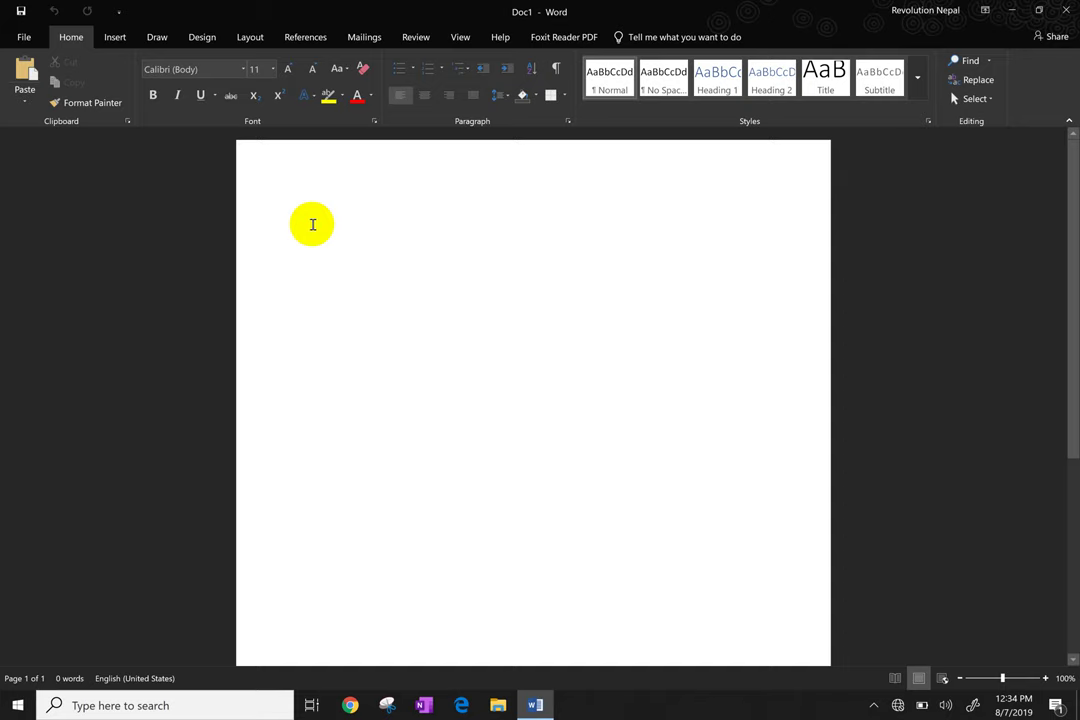
Enter =rand(6,7) at the top of the page to generate sample paragraphs.
type("rand")
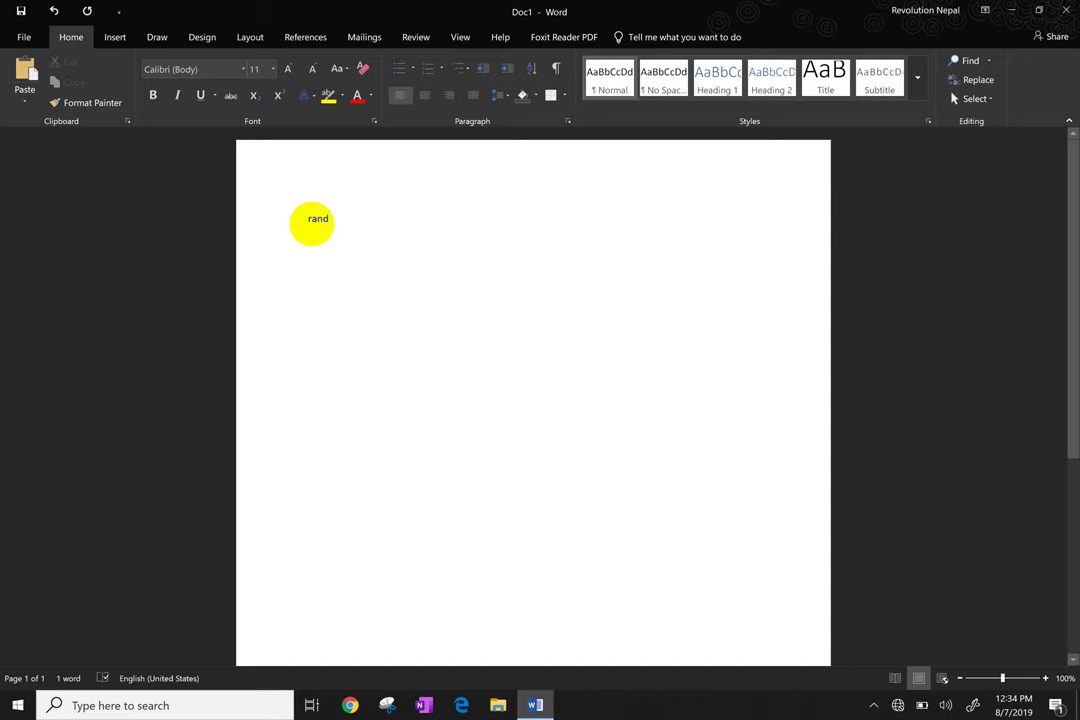
left_click(309, 219)
type("=")
key("Right")
key("Right")
key("Right")
key("Right")
type("(")
type(",7)")
key("Return")
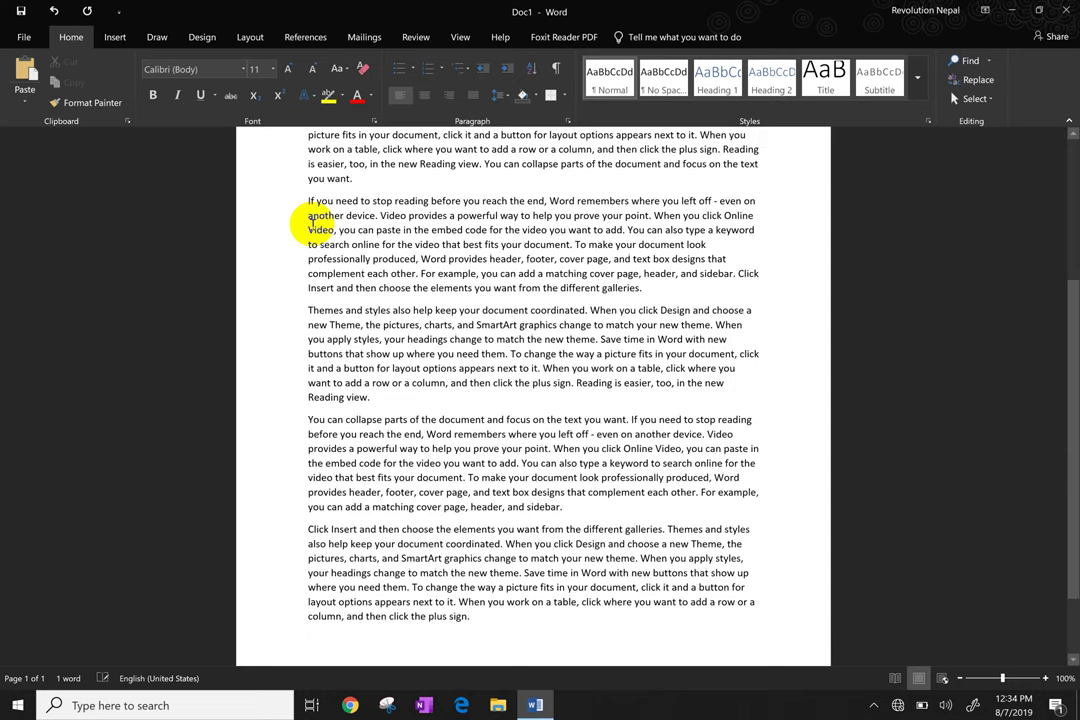
scroll(390, 296, "up", 1)
scroll(390, 296, "up", 1)
scroll(390, 292, "up", 1)
scroll(390, 290, "up", 3)
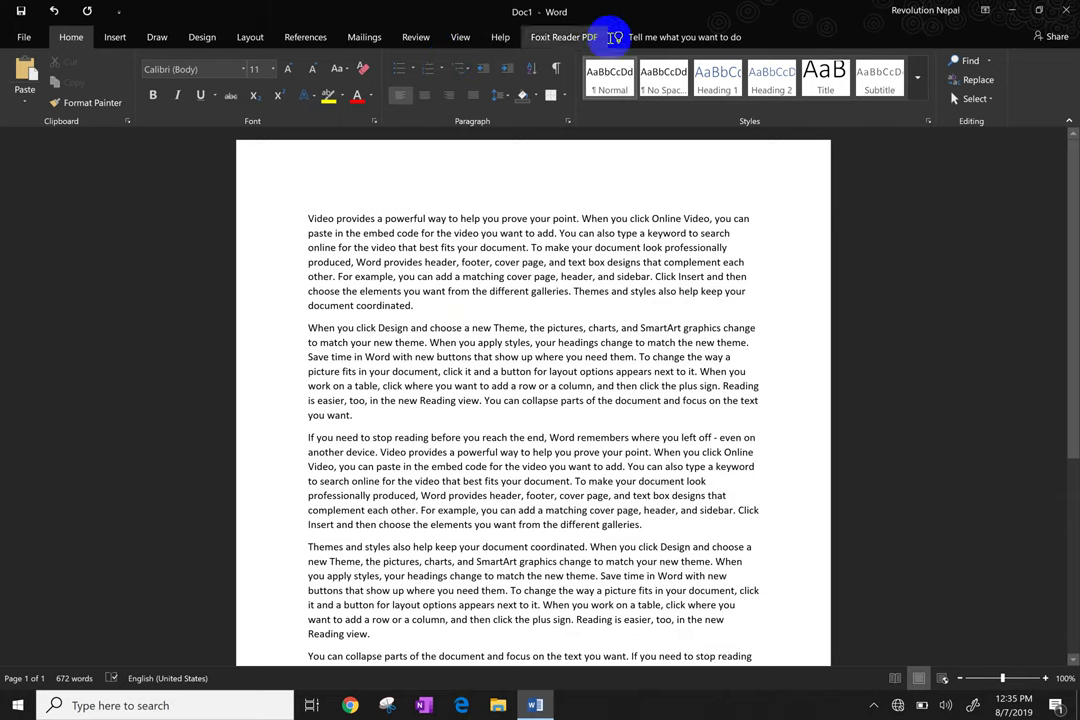
left_click(114, 37)
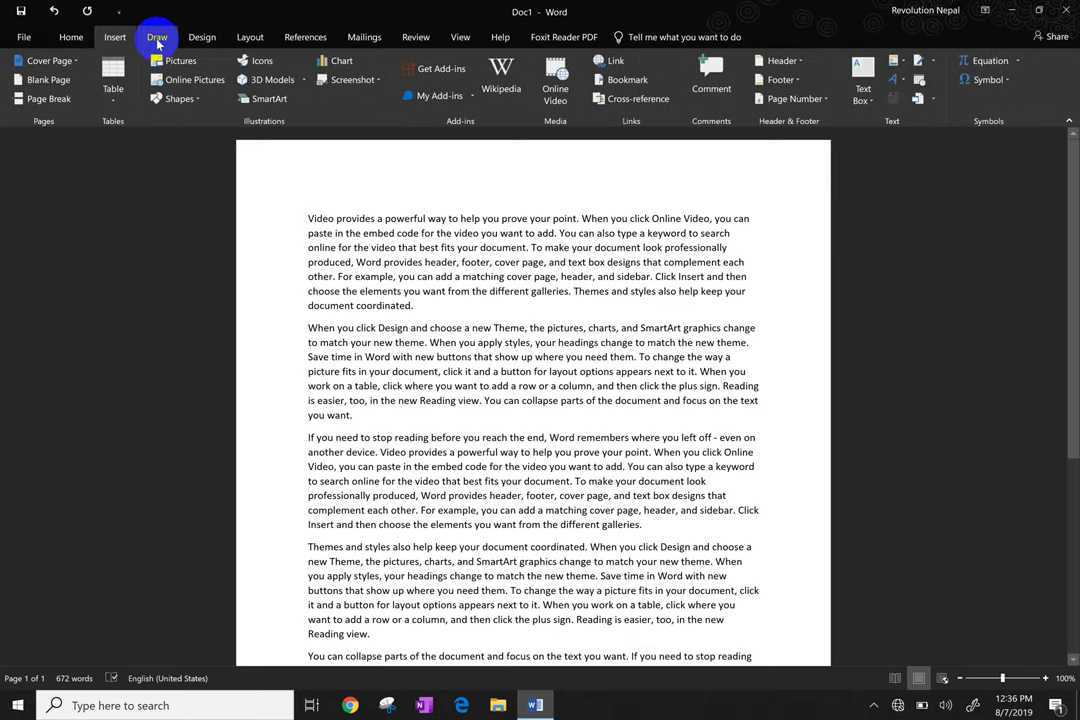
left_click(157, 37)
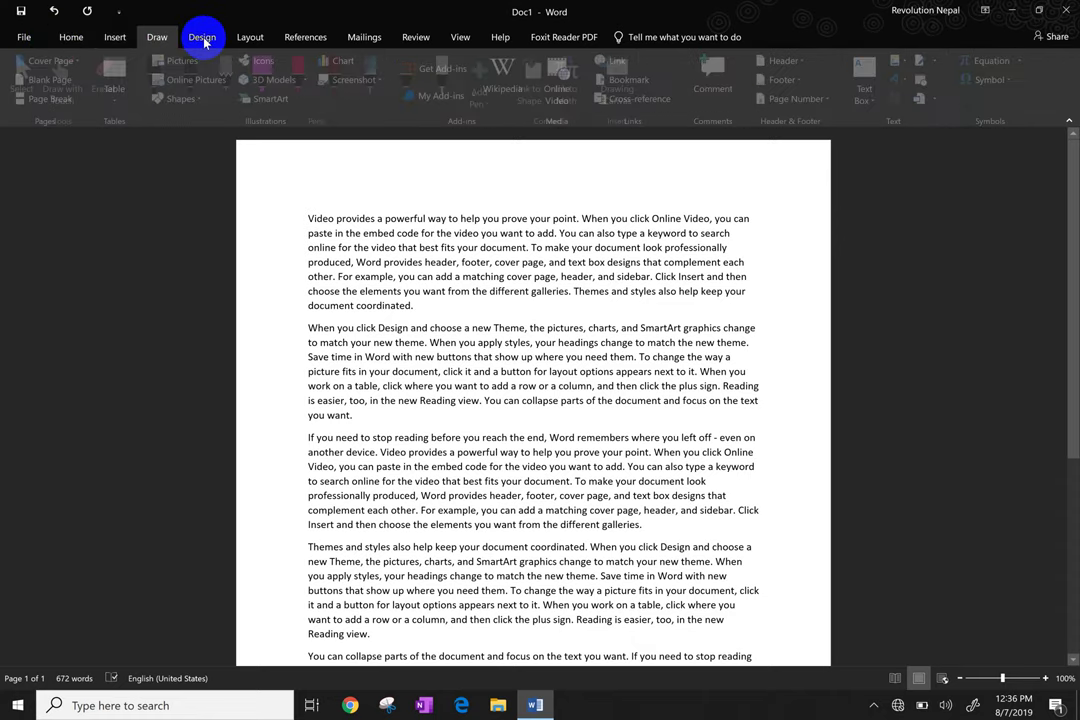
left_click(203, 39)
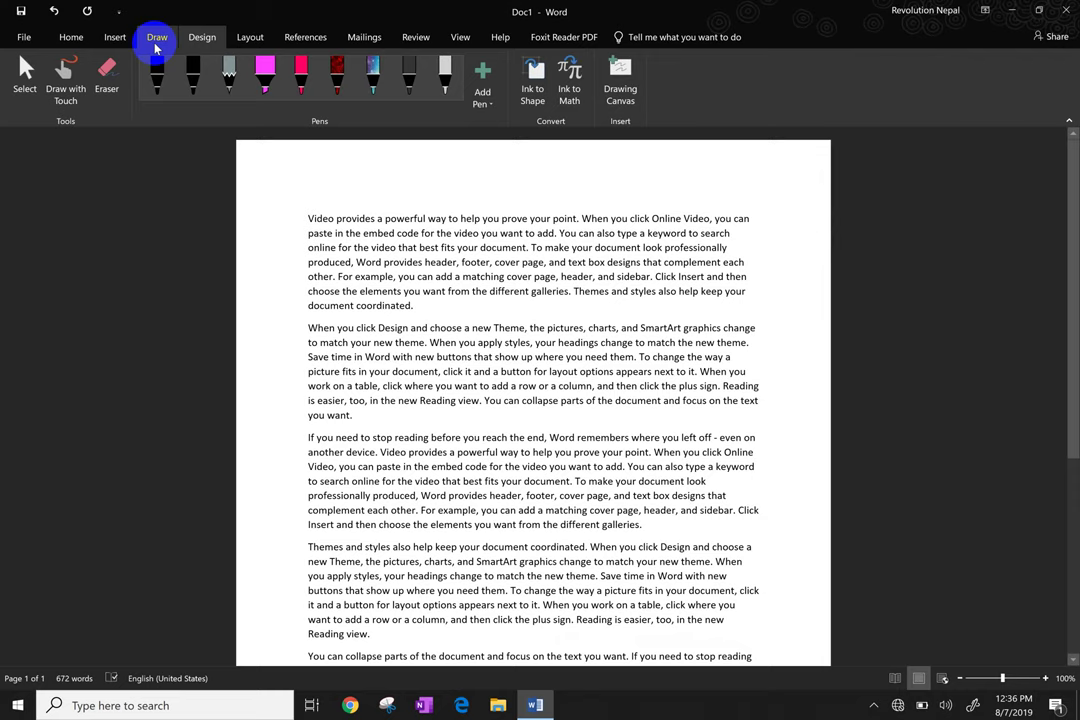
left_click(70, 40)
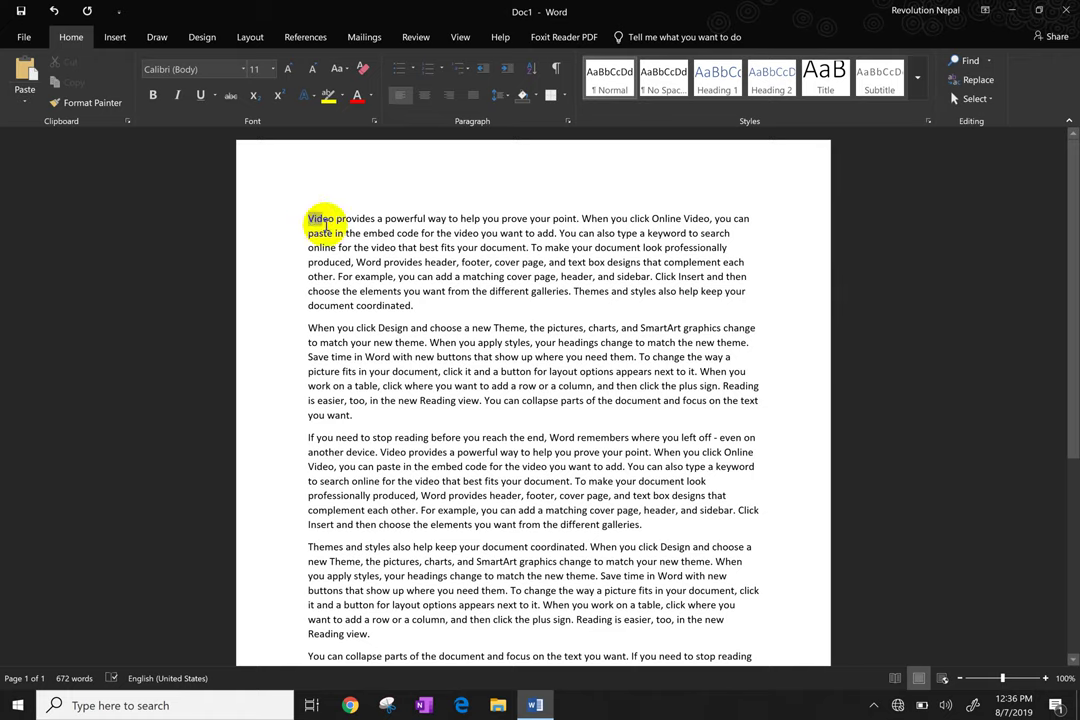
Select the first paragraph and pick Baskerville Old Face from the Home tab font list.
left_click_drag(307, 218, 423, 306)
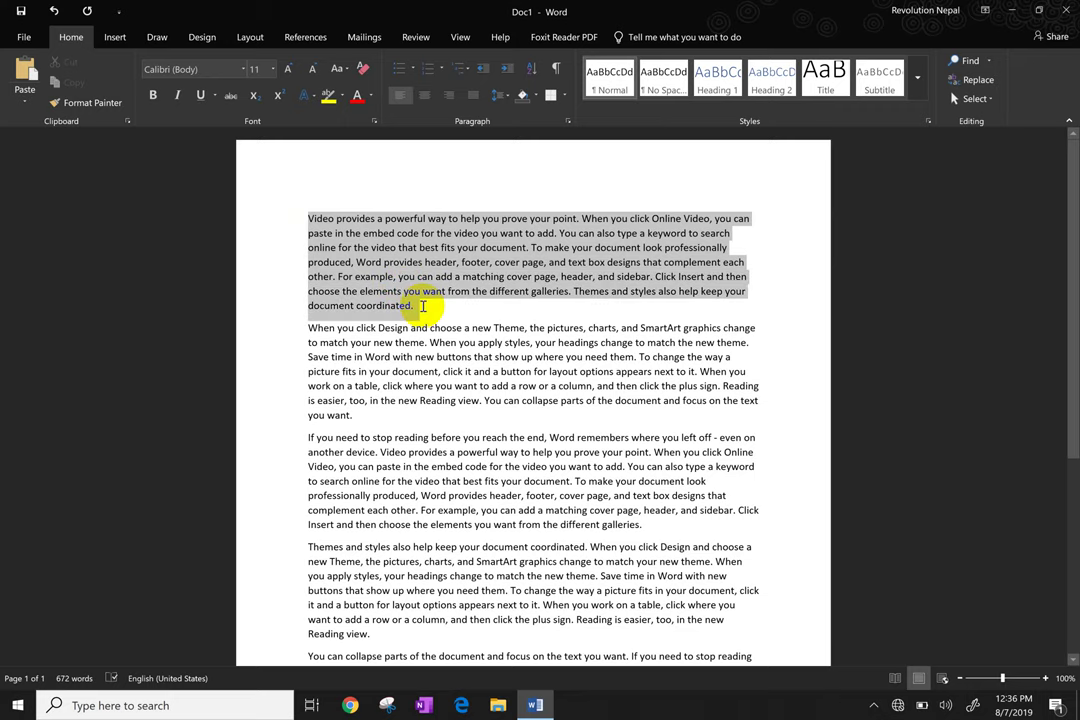
left_click(245, 72)
type("Calibri")
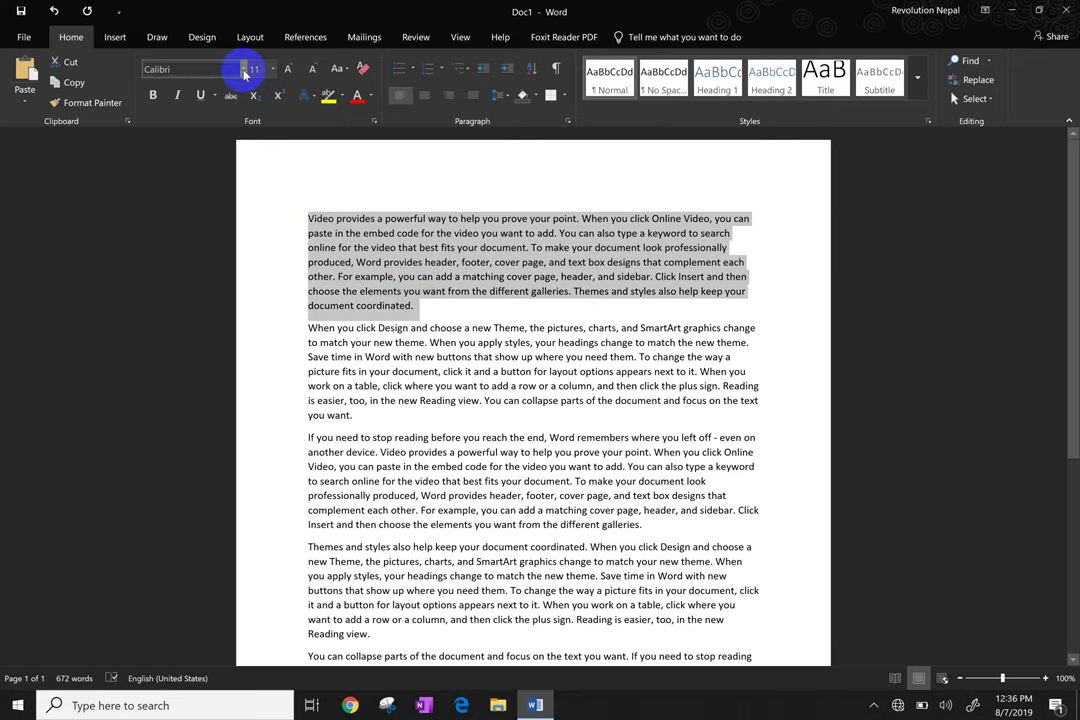
left_click(245, 72)
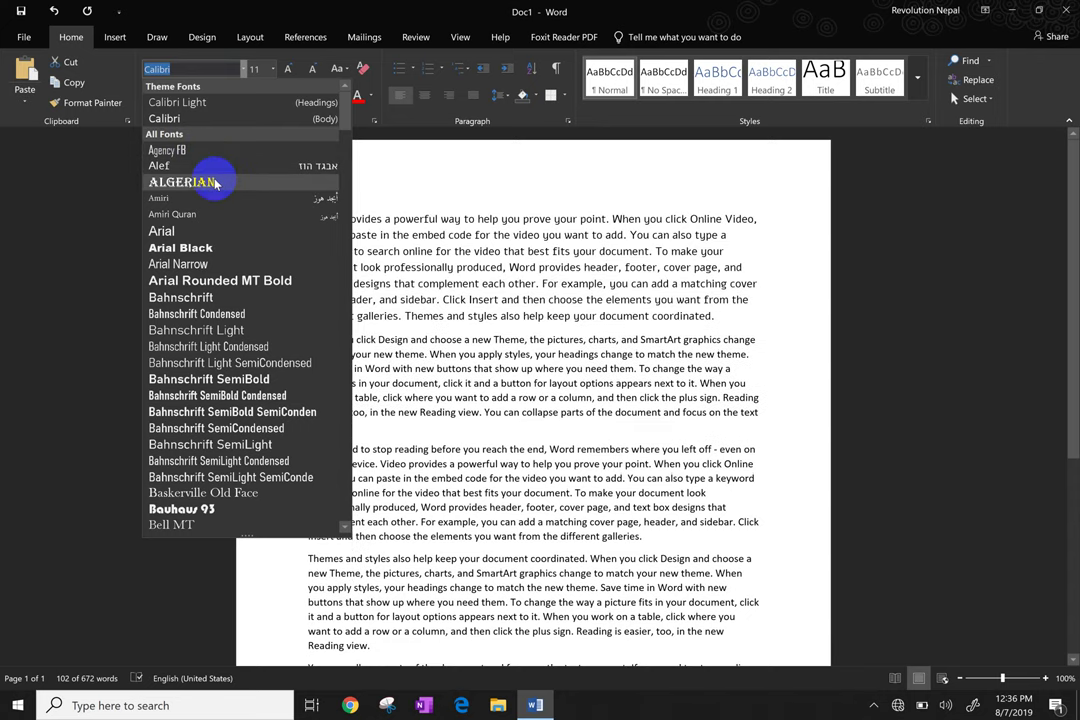
scroll(218, 200, "down", 1)
scroll(220, 205, "down", 1)
scroll(220, 205, "down", 2)
scroll(220, 207, "down", 1)
scroll(207, 204, "down", 1)
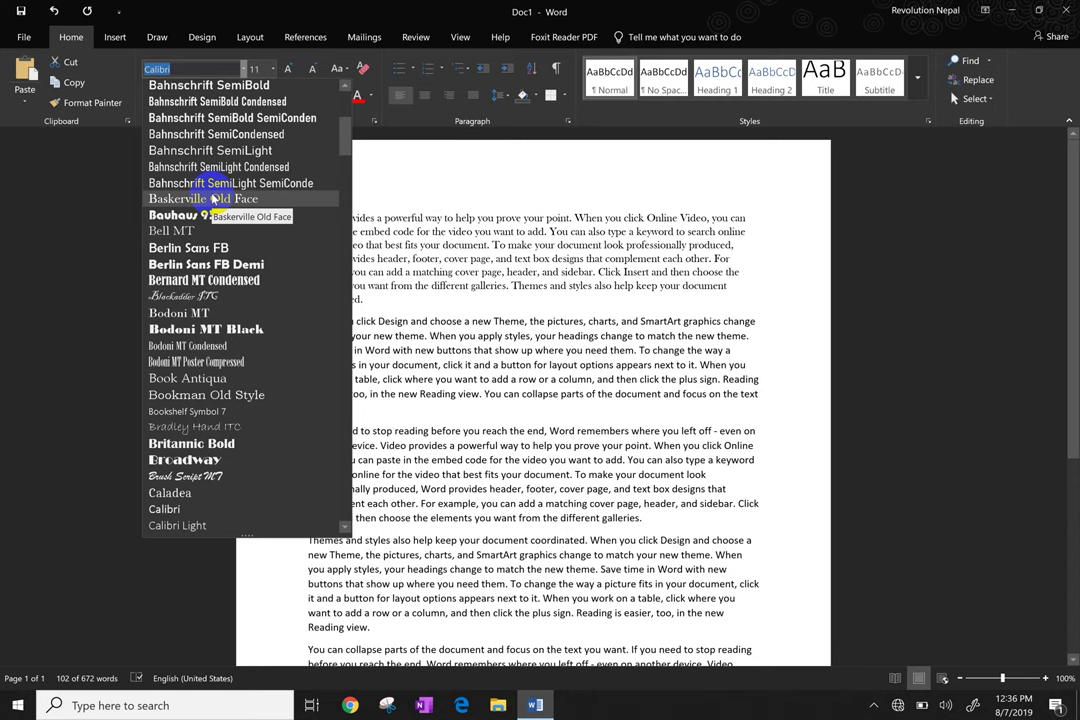
left_click(213, 199)
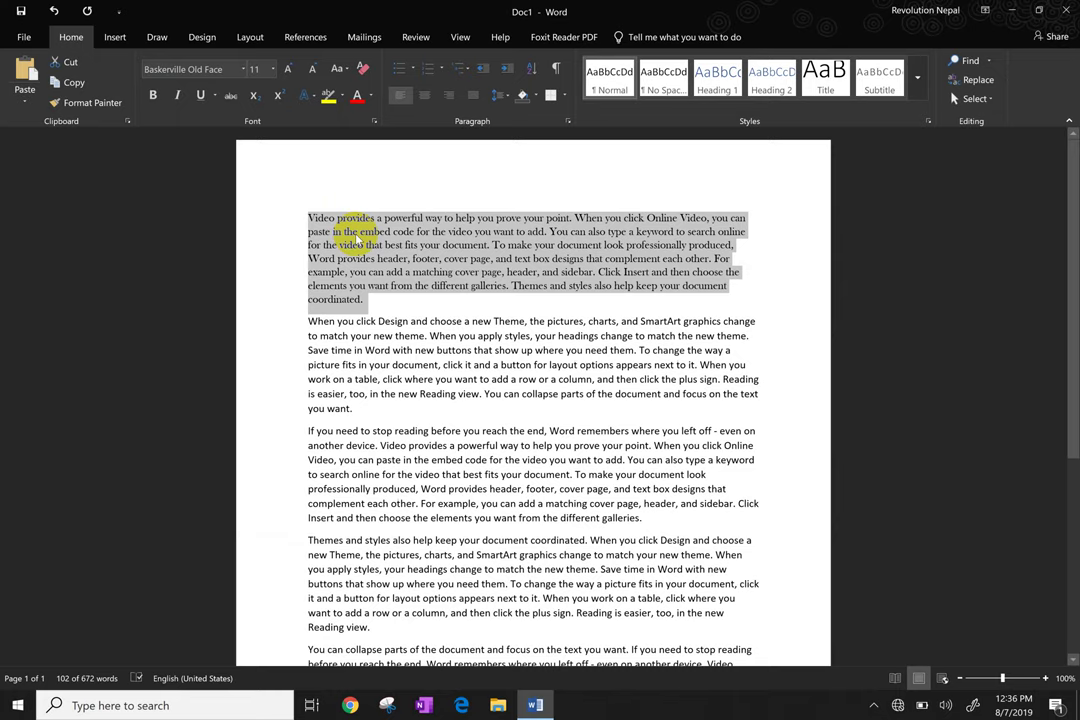
Confirm Baskerville Old Face on the first paragraph, then select the entire second paragraph.
right_click(357, 238)
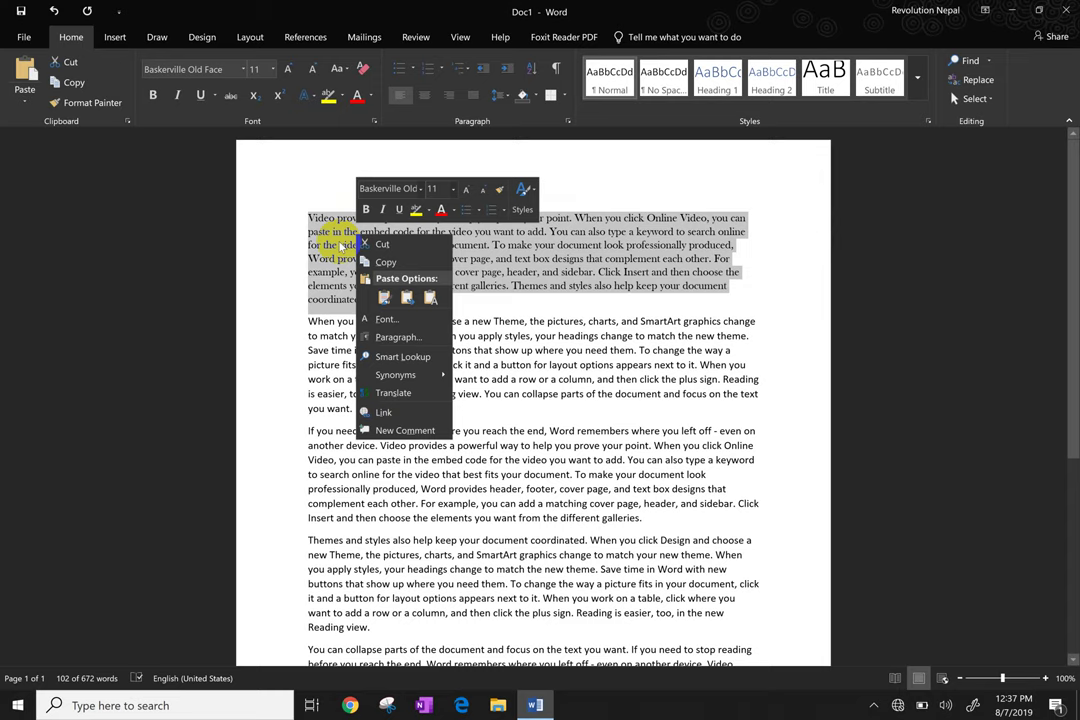
left_click(419, 195)
left_click(419, 195)
left_click(419, 195)
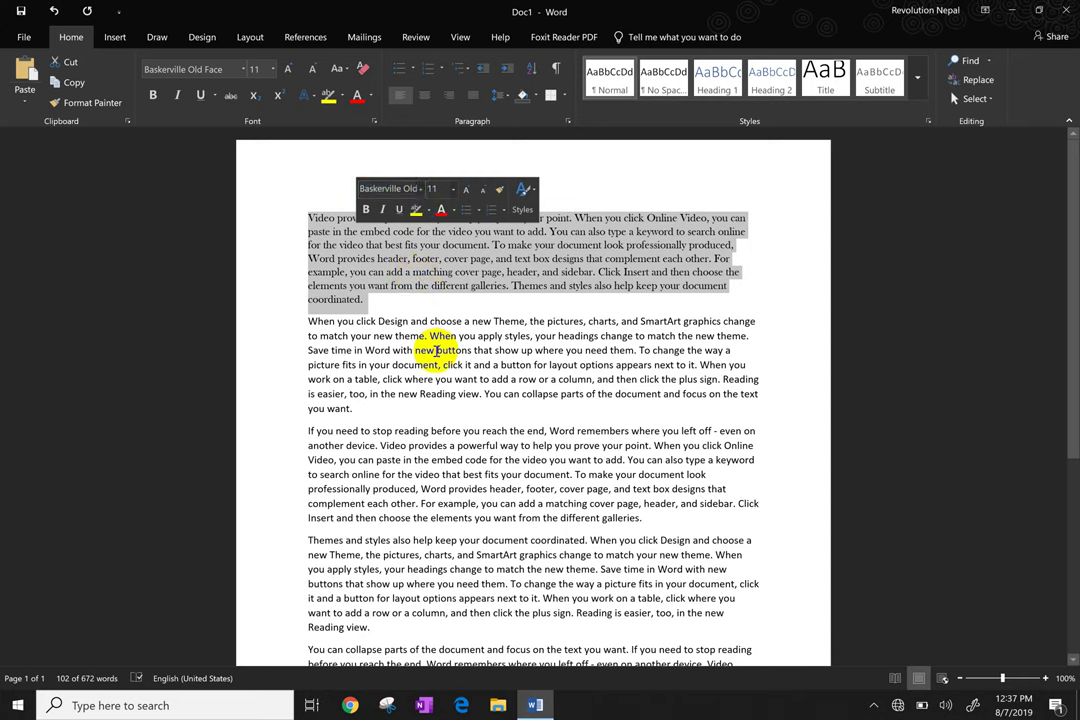
left_click(427, 349)
left_click_drag(307, 321, 358, 410)
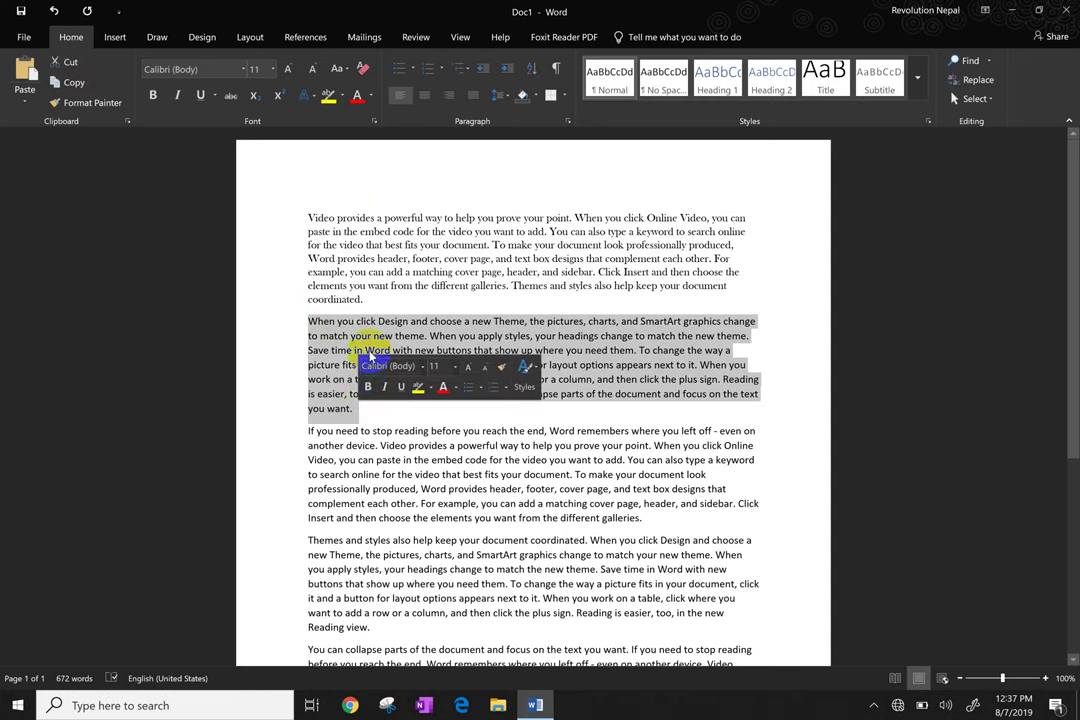
left_click(423, 368)
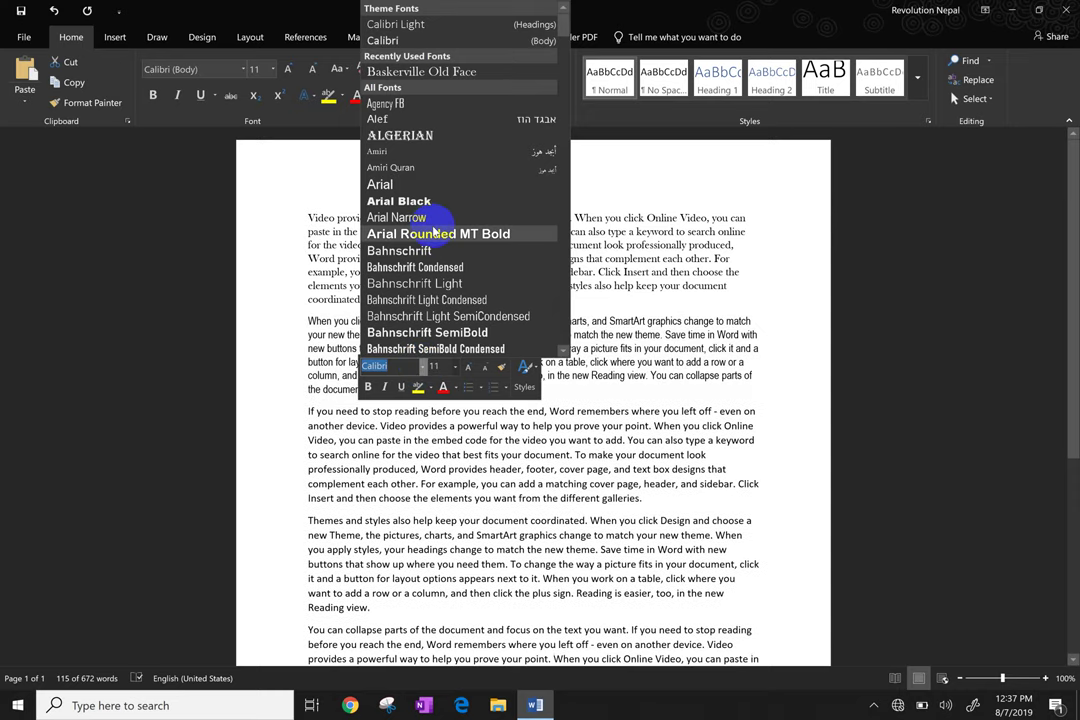
scroll(422, 305, "down", 1)
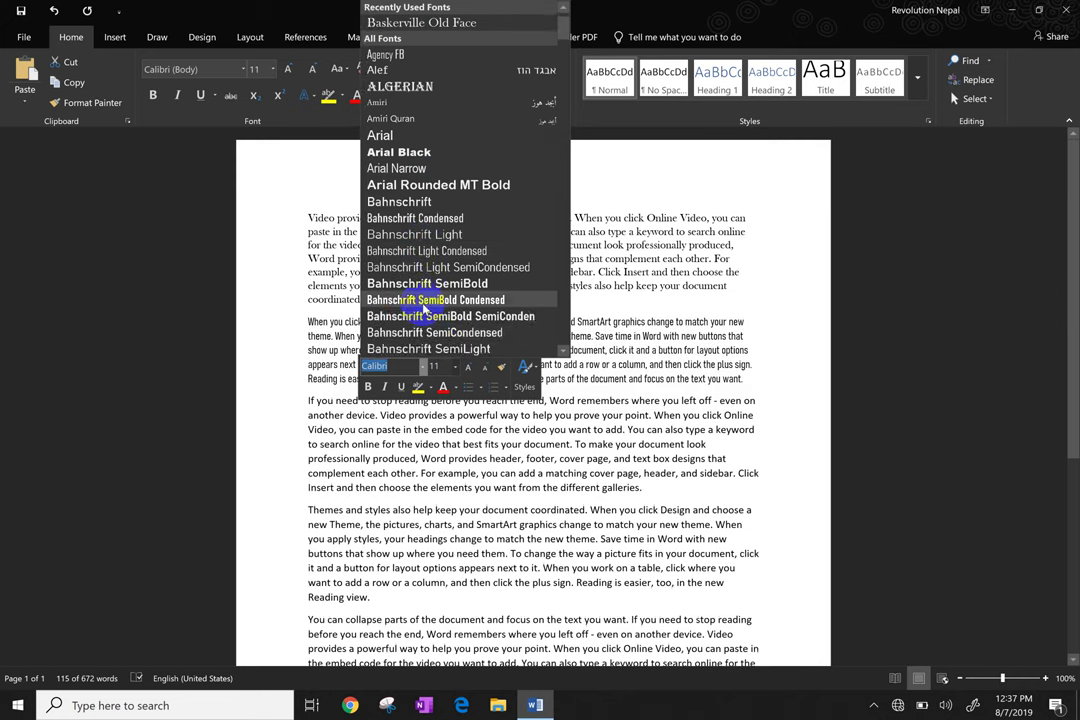
scroll(430, 295, "down", 3)
scroll(435, 290, "down", 2)
scroll(436, 290, "down", 2)
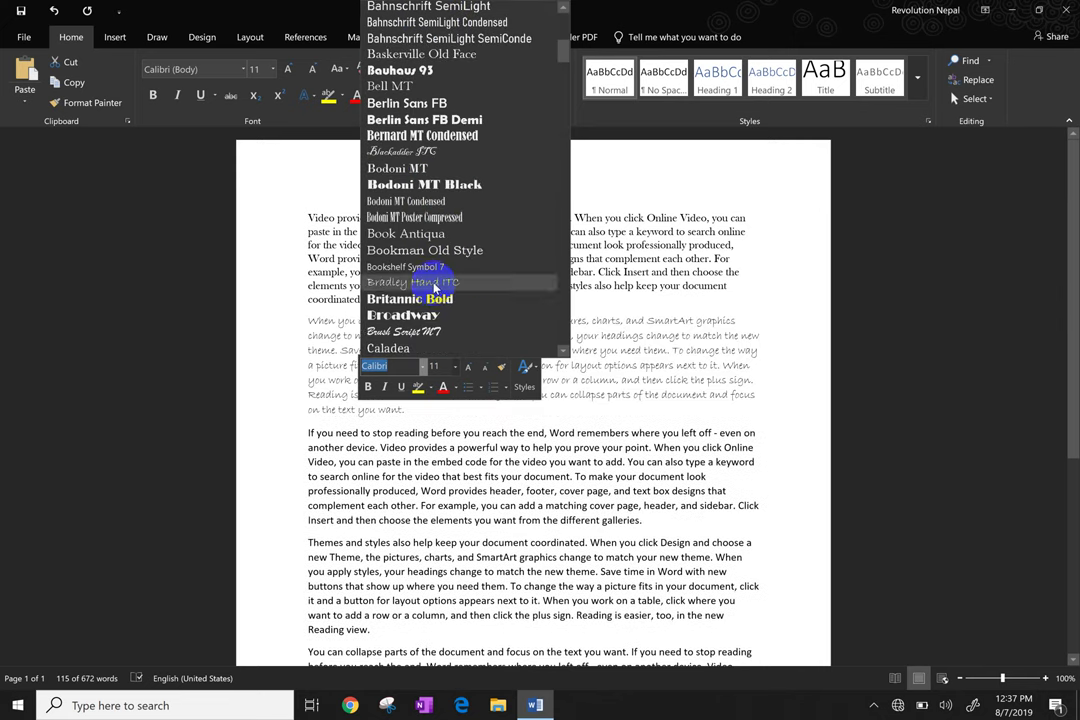
scroll(435, 289, "down", 3)
scroll(433, 288, "down", 2)
scroll(435, 290, "up", 7)
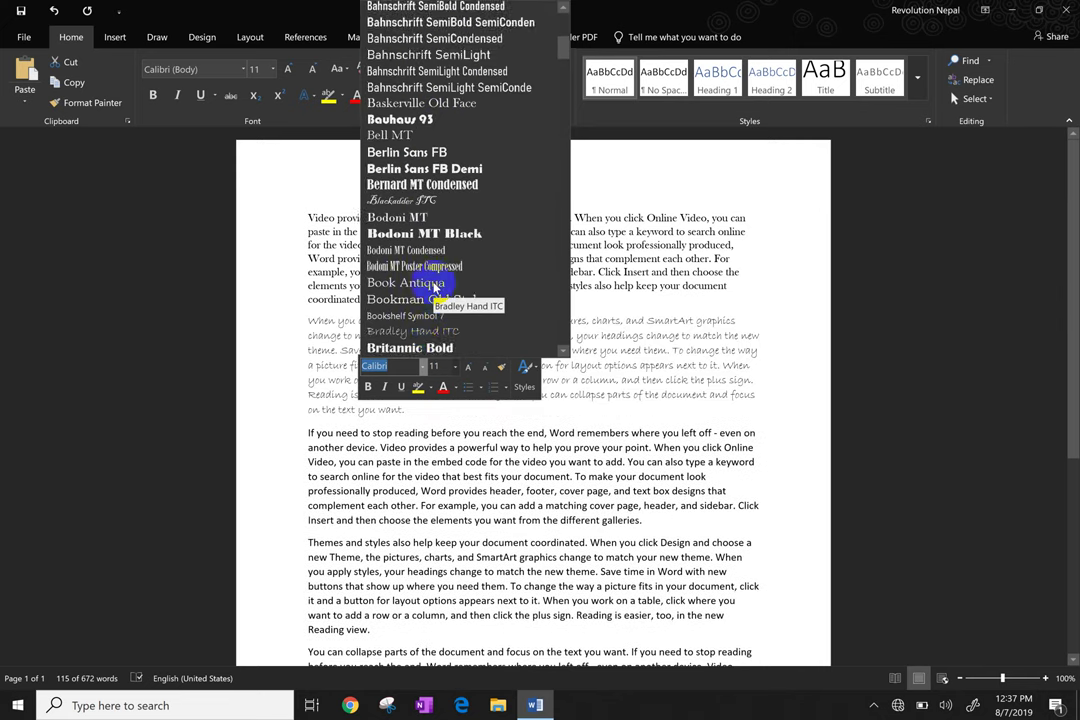
scroll(432, 287, "up", 7)
left_click(325, 328)
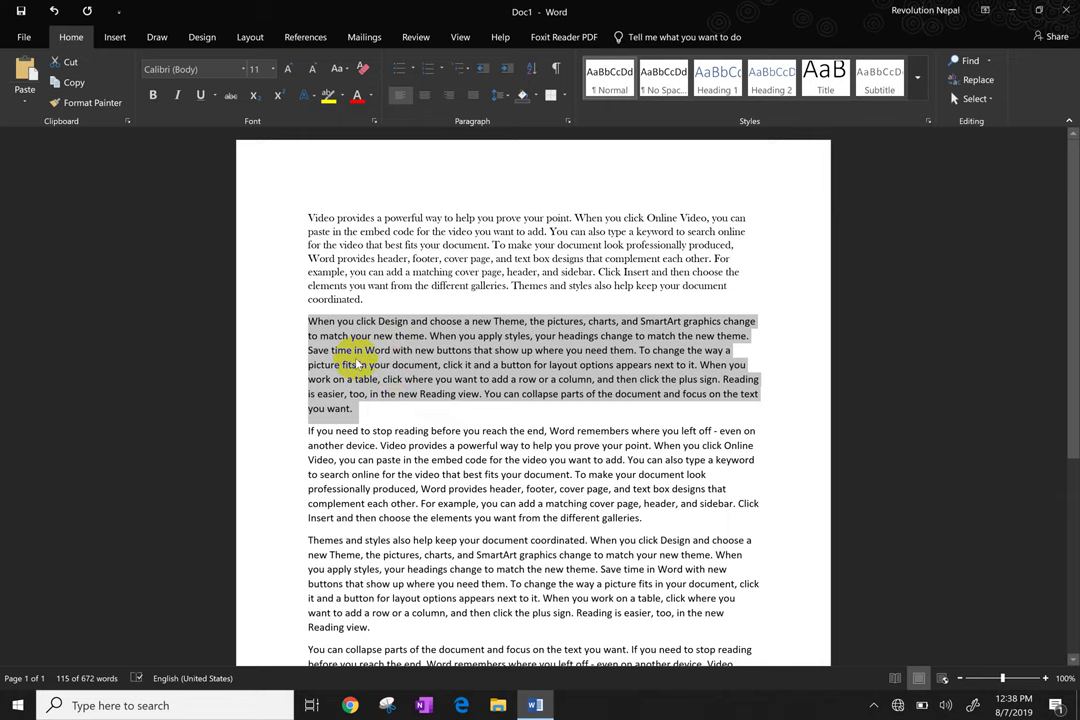
Clear the second paragraph's selection and triple-click to select the paragraph starting 'Video'.
left_click(311, 322)
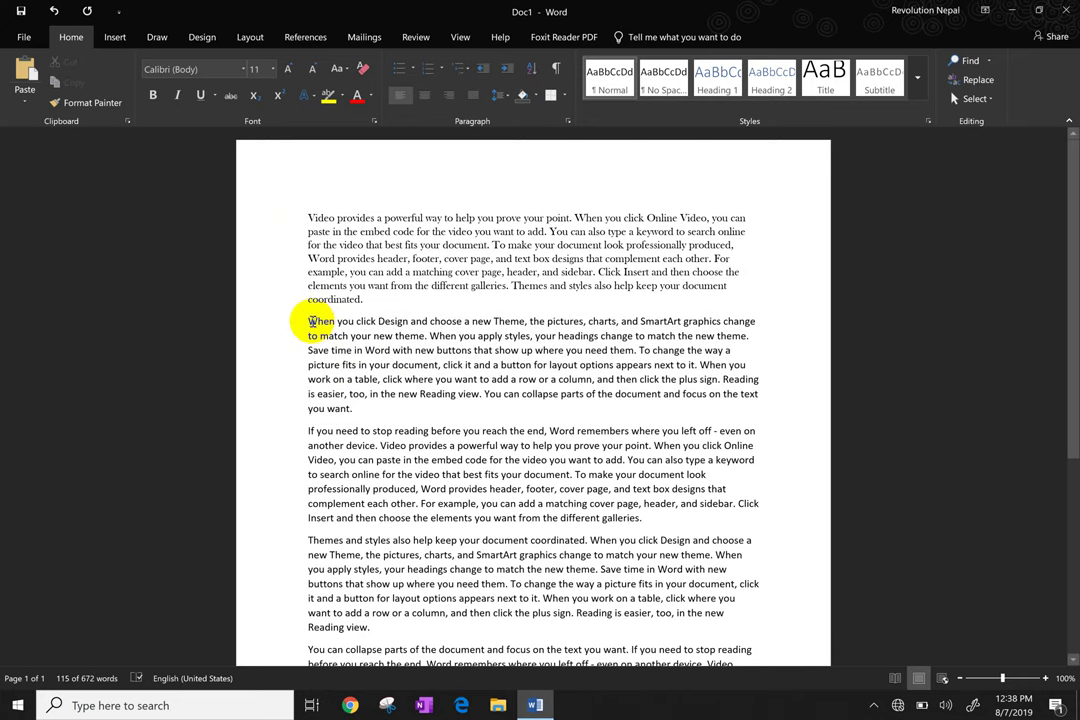
left_click_drag(311, 322, 459, 321)
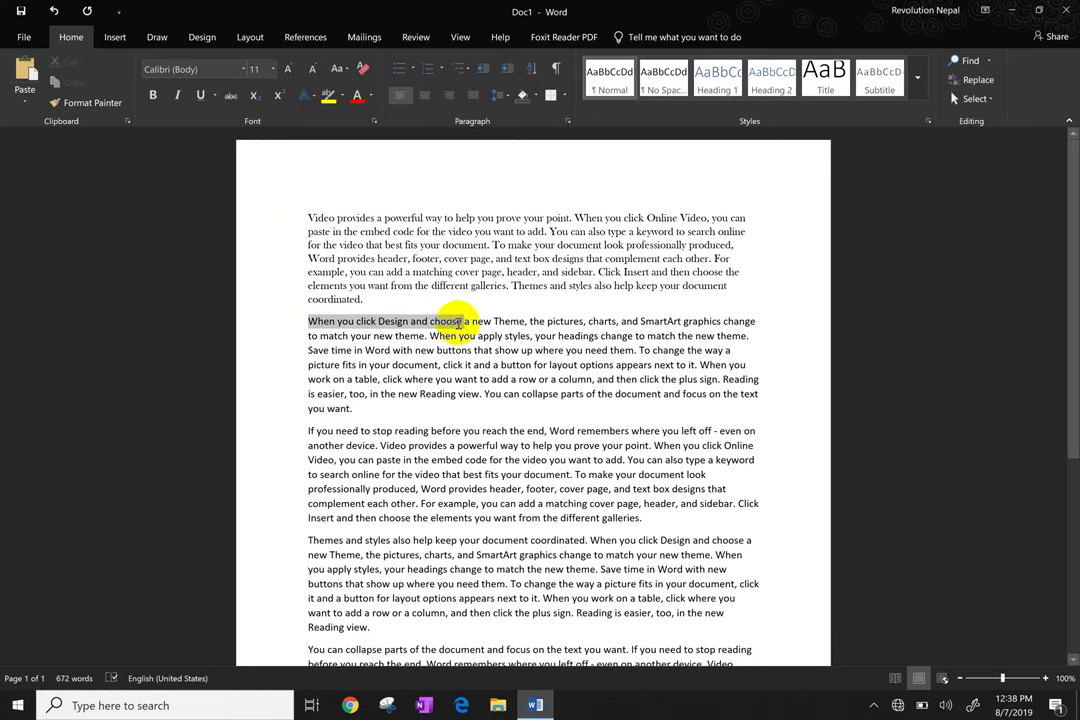
left_click_drag(459, 322, 590, 327)
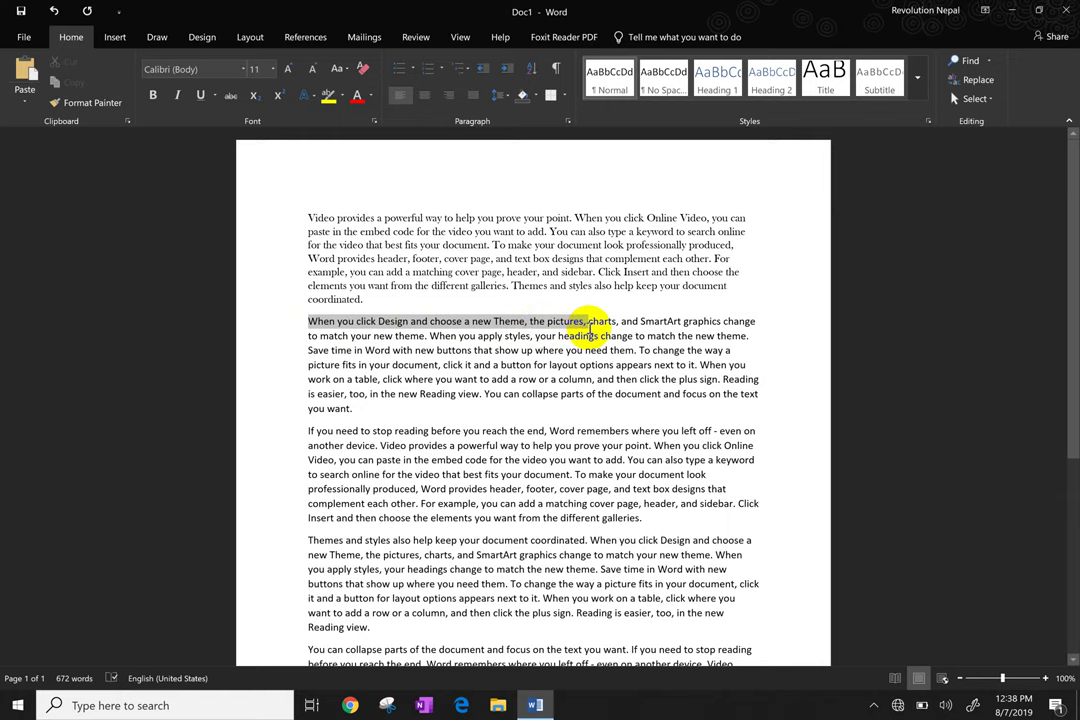
left_click(516, 337)
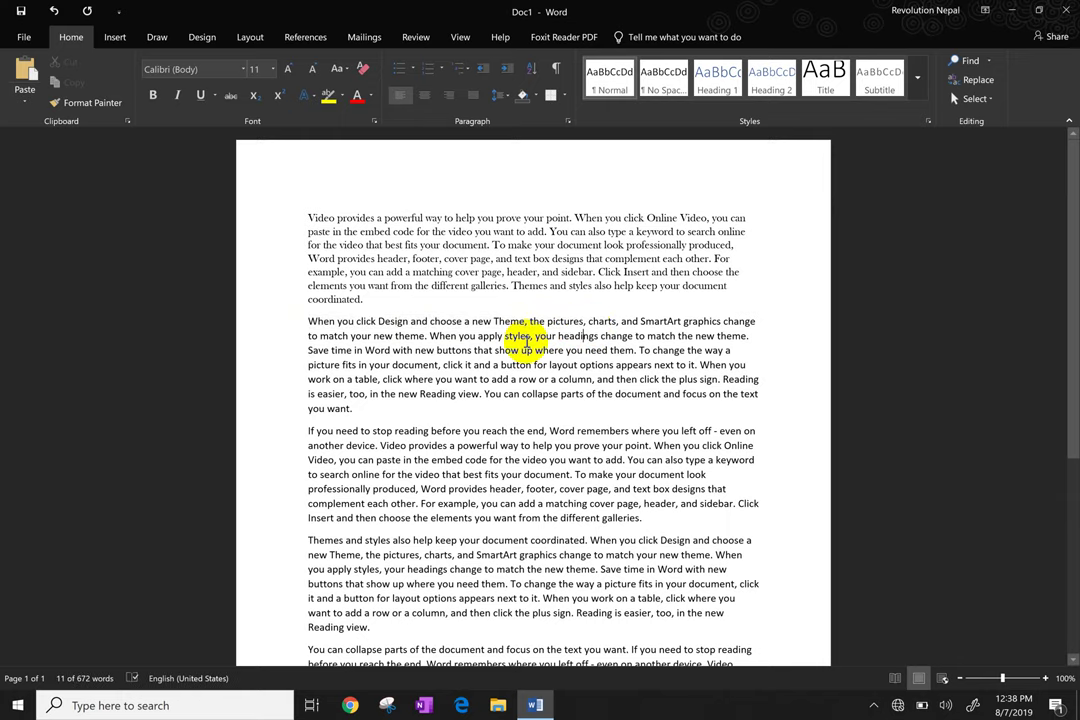
double_click(325, 222)
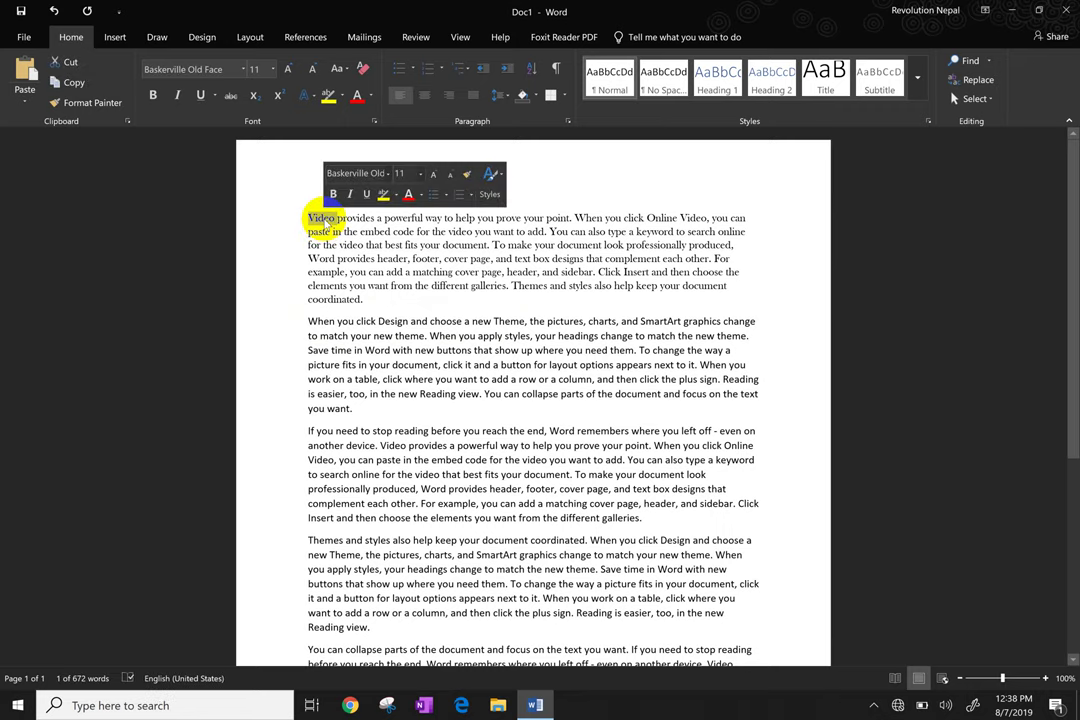
triple_click(327, 224)
double_click(325, 222)
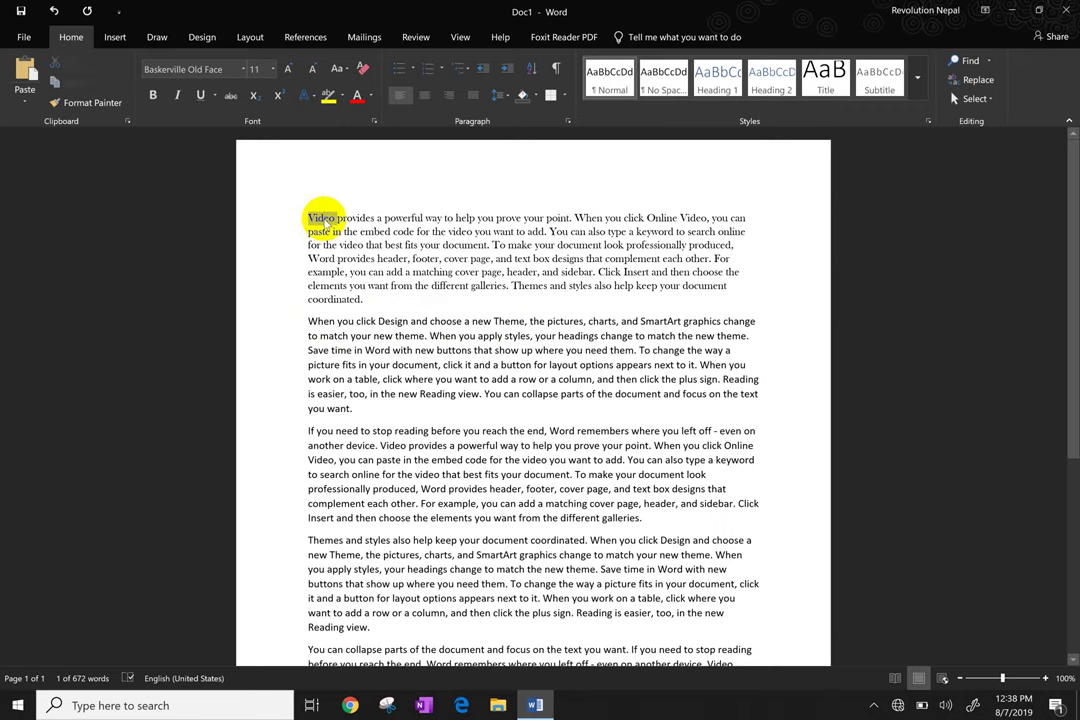
triple_click(325, 222)
triple_click(325, 222)
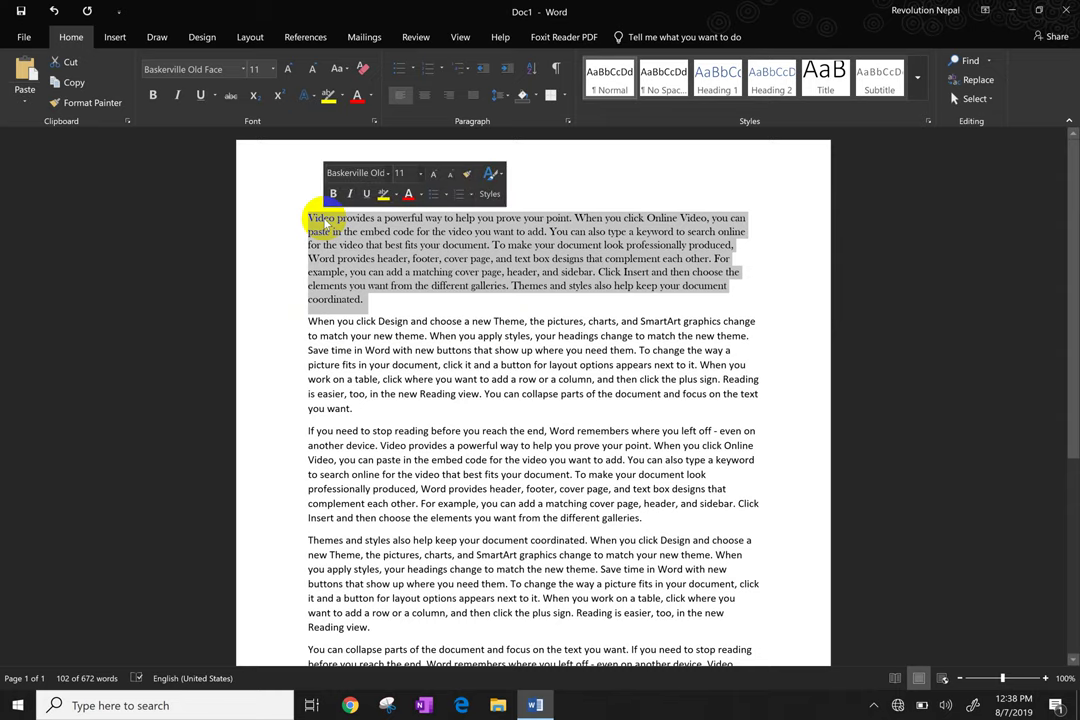
Set the selected first paragraph to 16 pt, then deselect it.
left_click(272, 70)
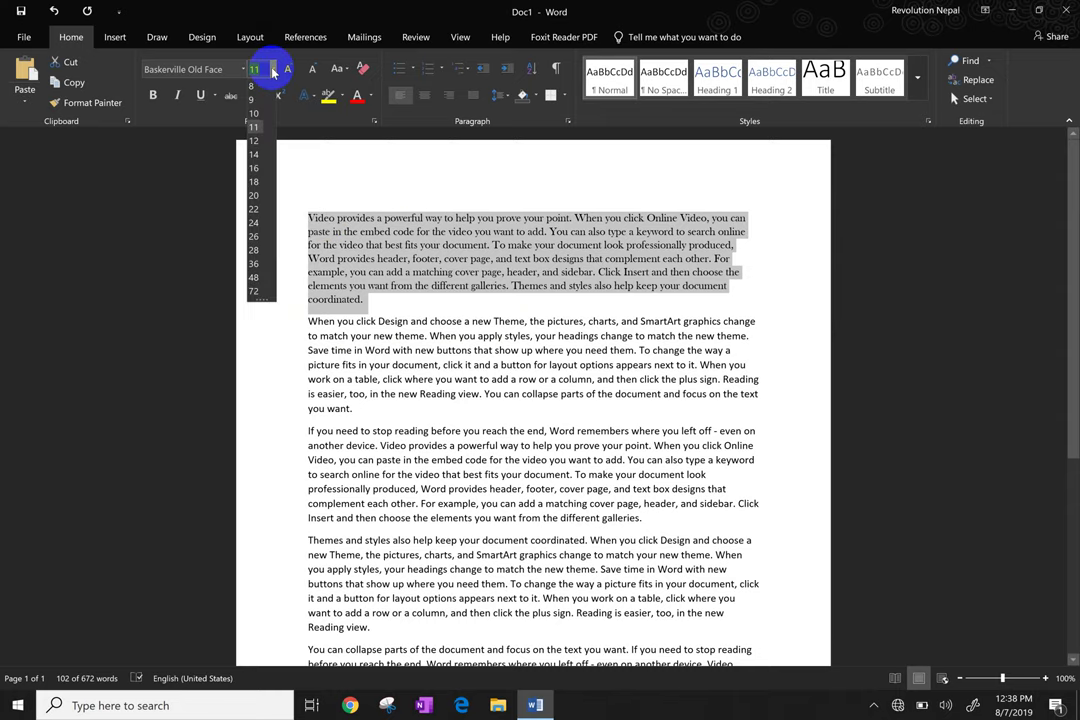
left_click(255, 167)
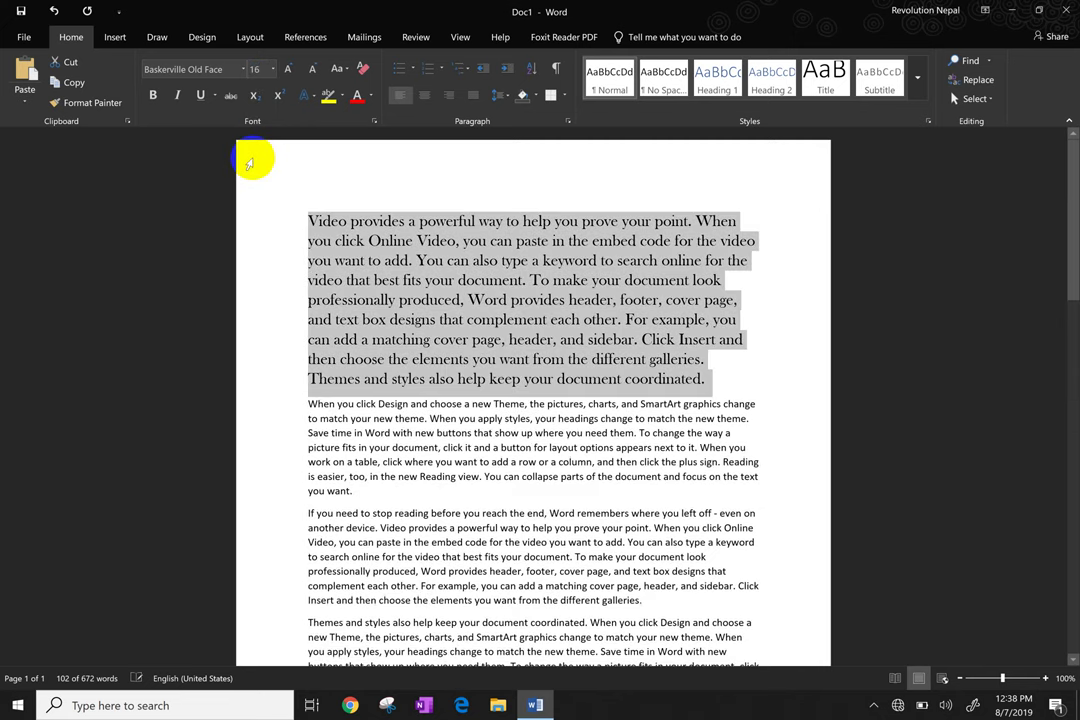
left_click(402, 236)
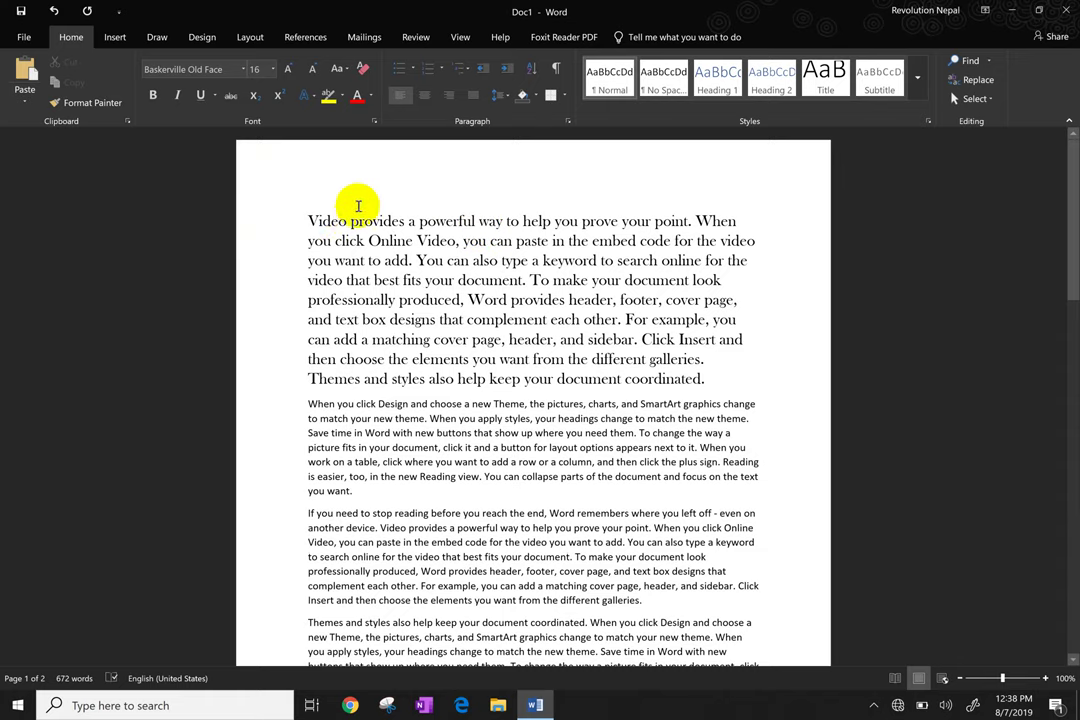
Insert two blank lines above the paragraph beginning with 'Video'.
left_click(309, 221)
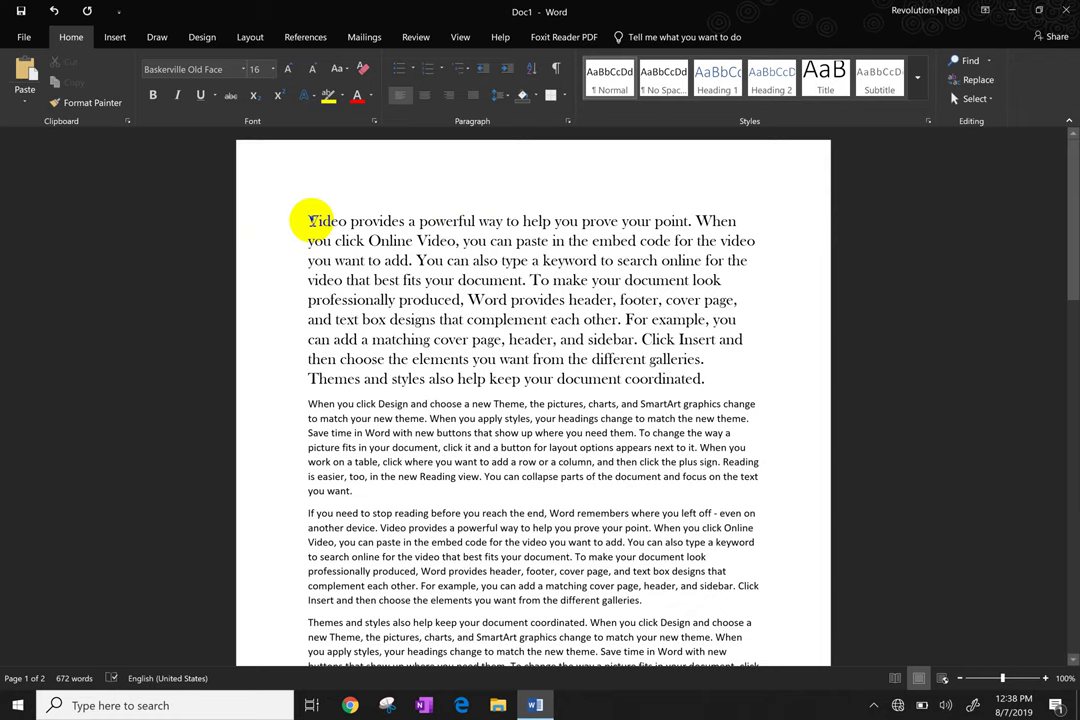
key("Return")
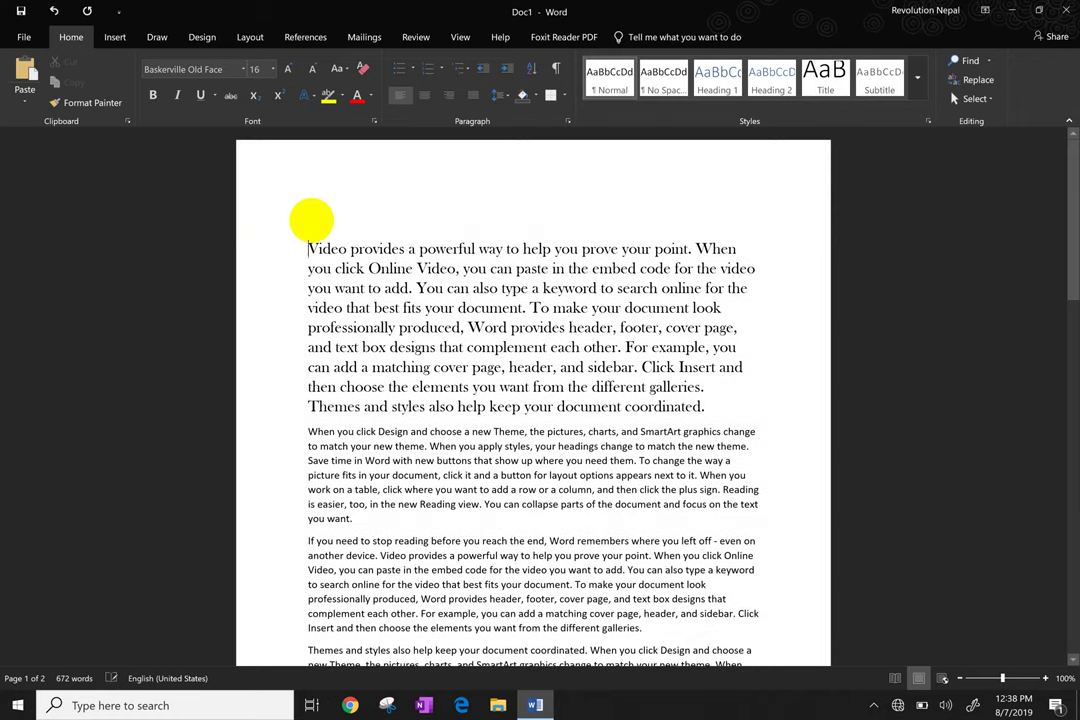
left_click(313, 215)
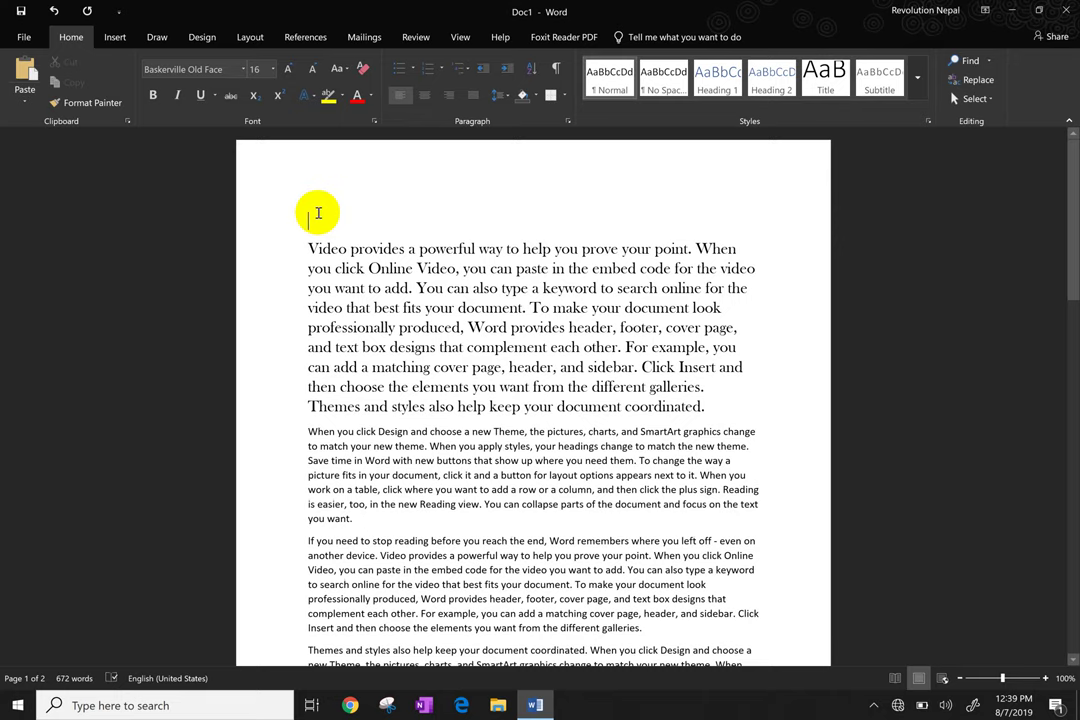
key("Return")
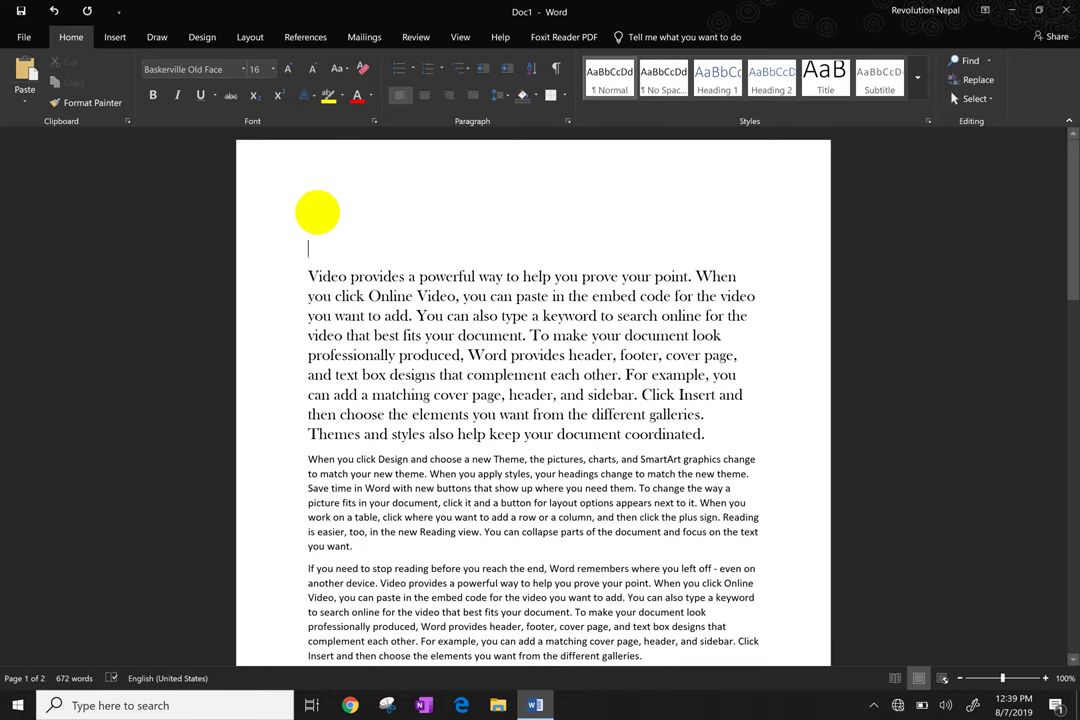
key("BackSpace")
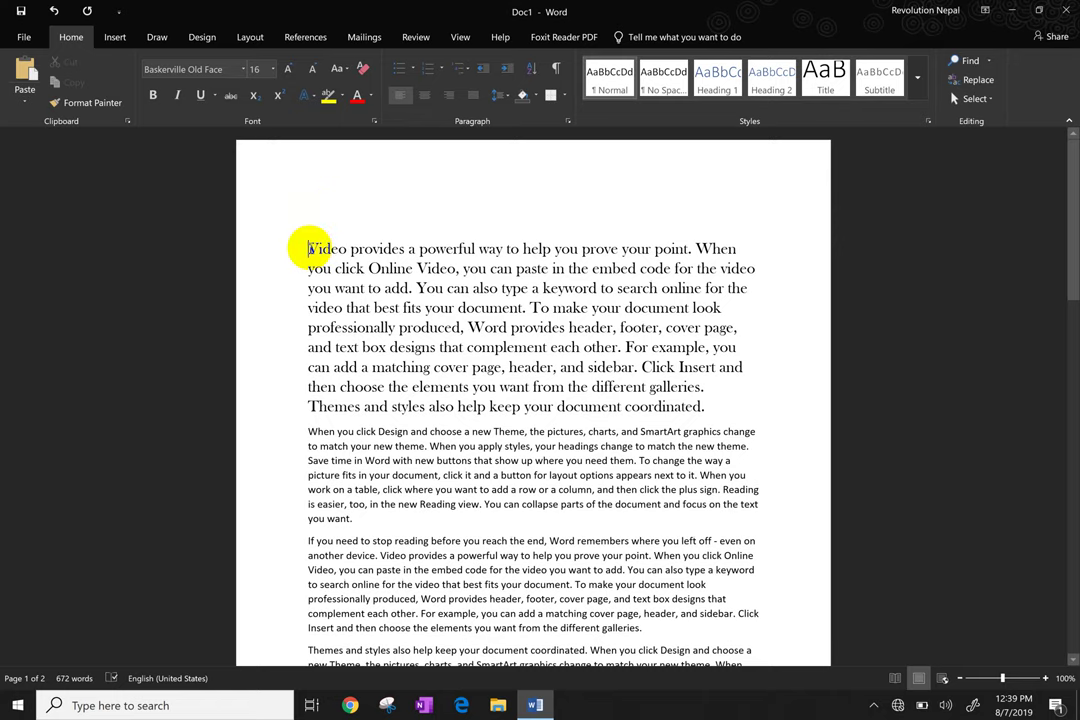
key("BackSpace")
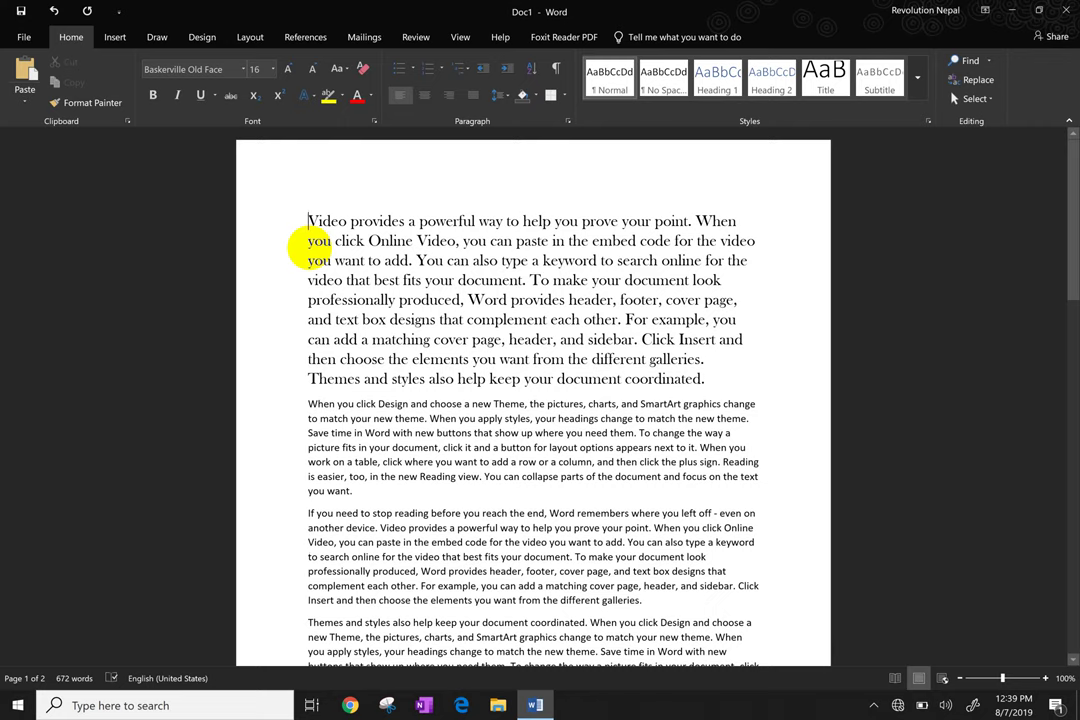
key("Return")
key("Return")
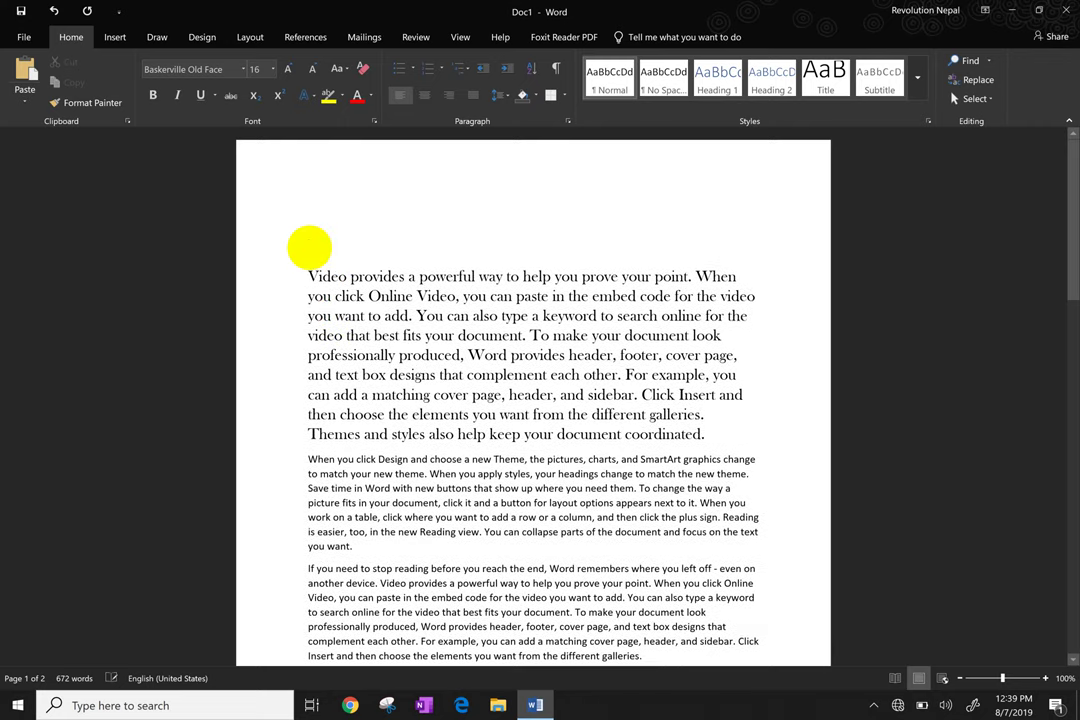
left_click(329, 227)
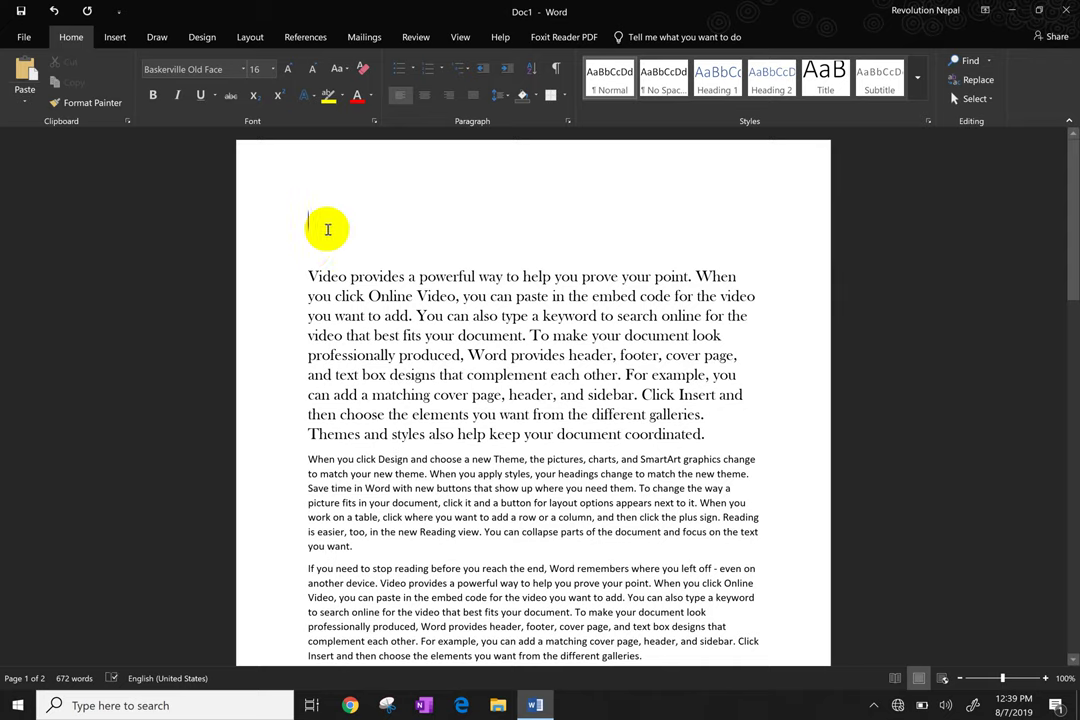
Type 'microsoft office 2019' on the top empty line and select it.
type("microsoft ")
type("office 2019")
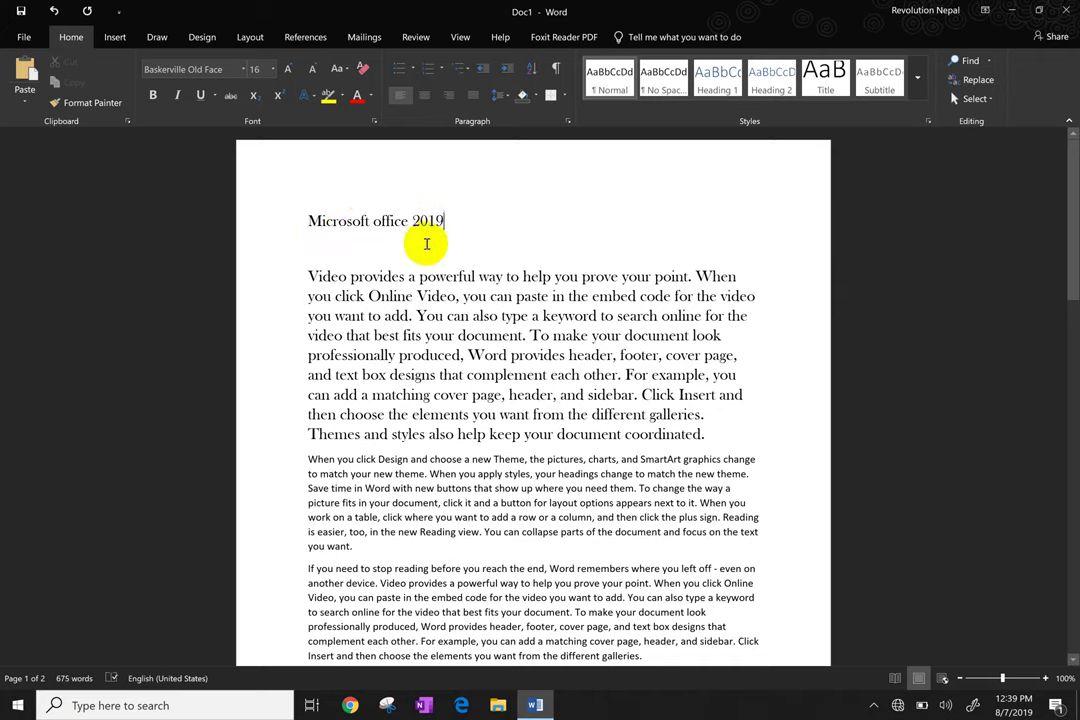
left_click_drag(450, 222, 310, 223)
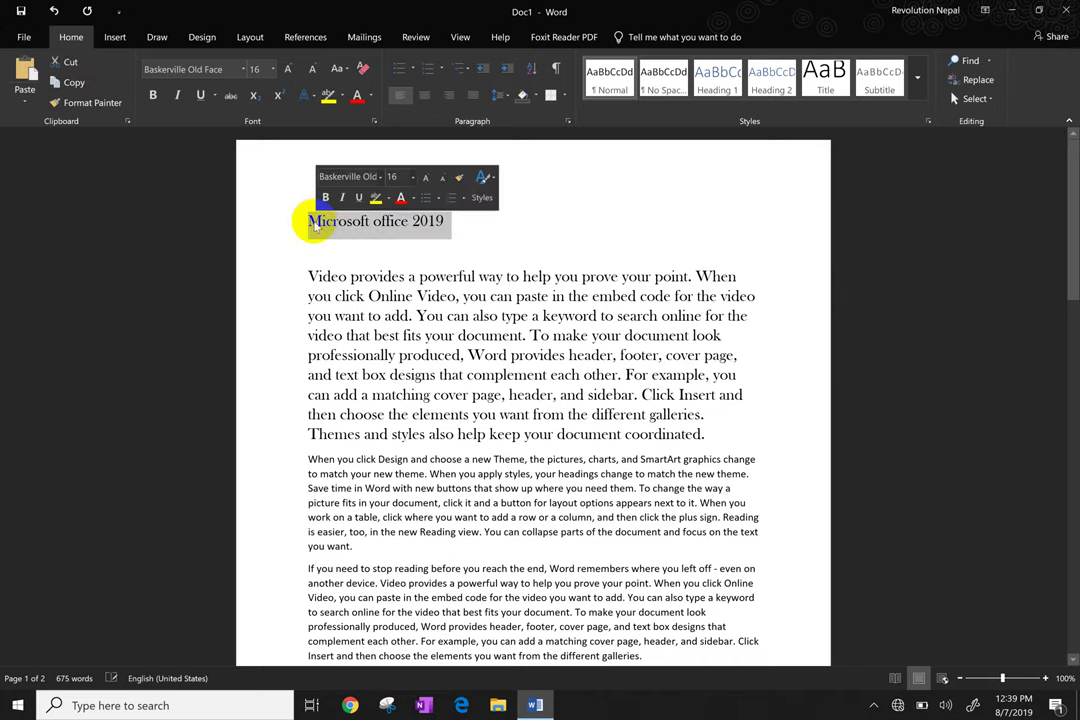
Set the heading font to Algerian at 18 pt.
left_click(243, 70)
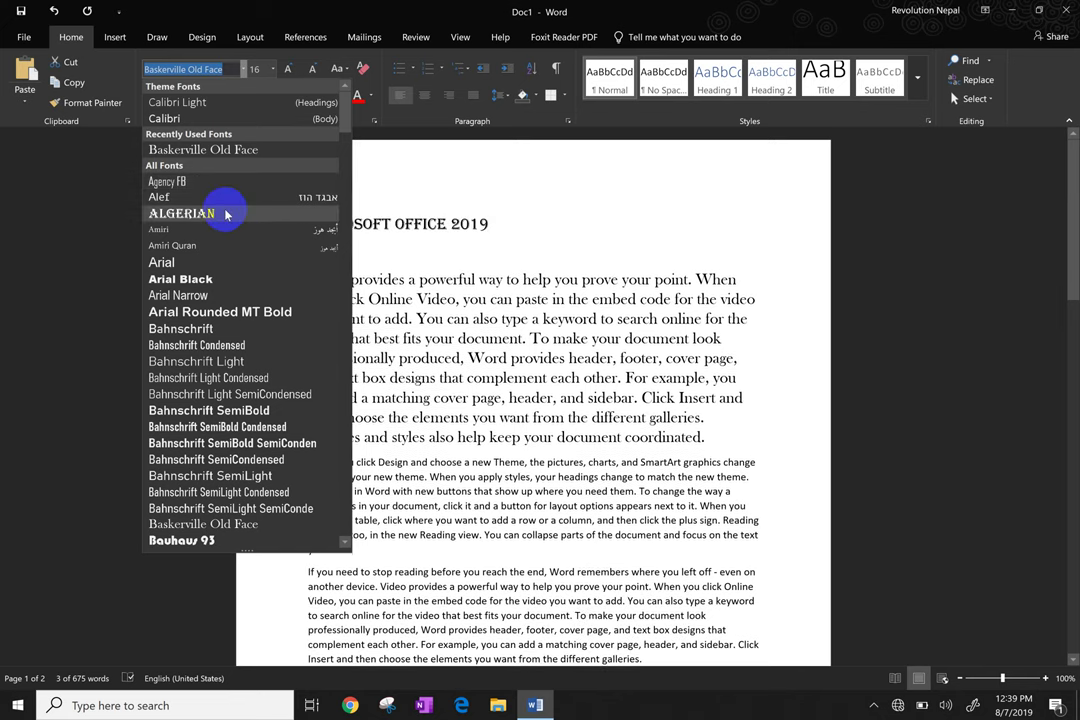
left_click(226, 214)
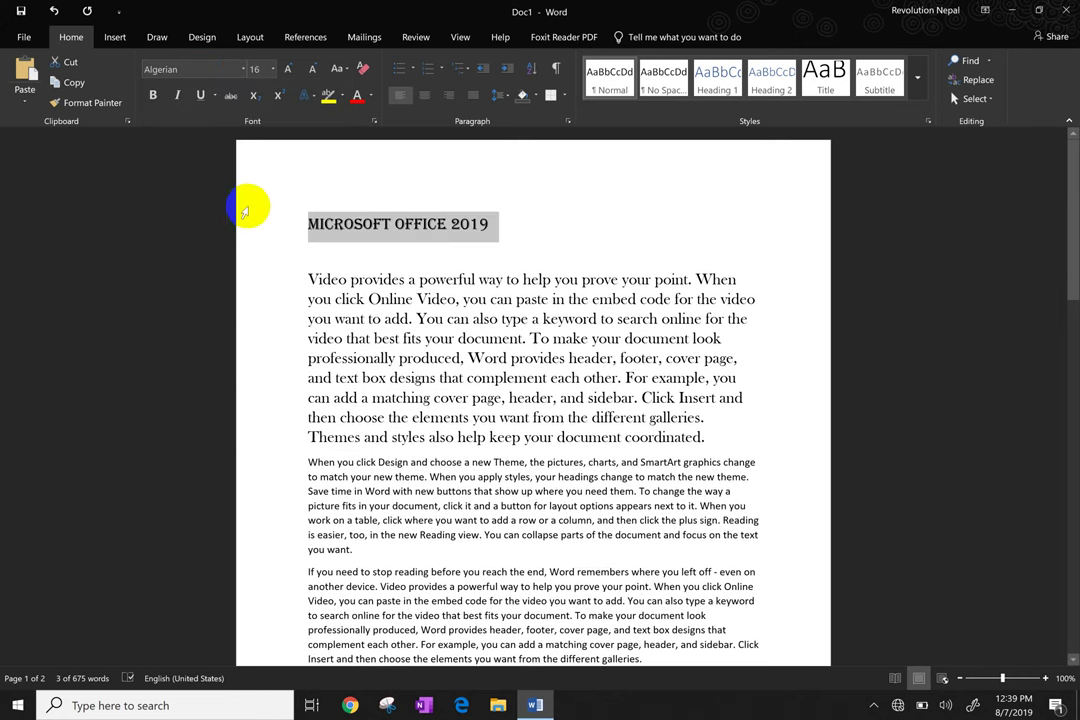
left_click(273, 69)
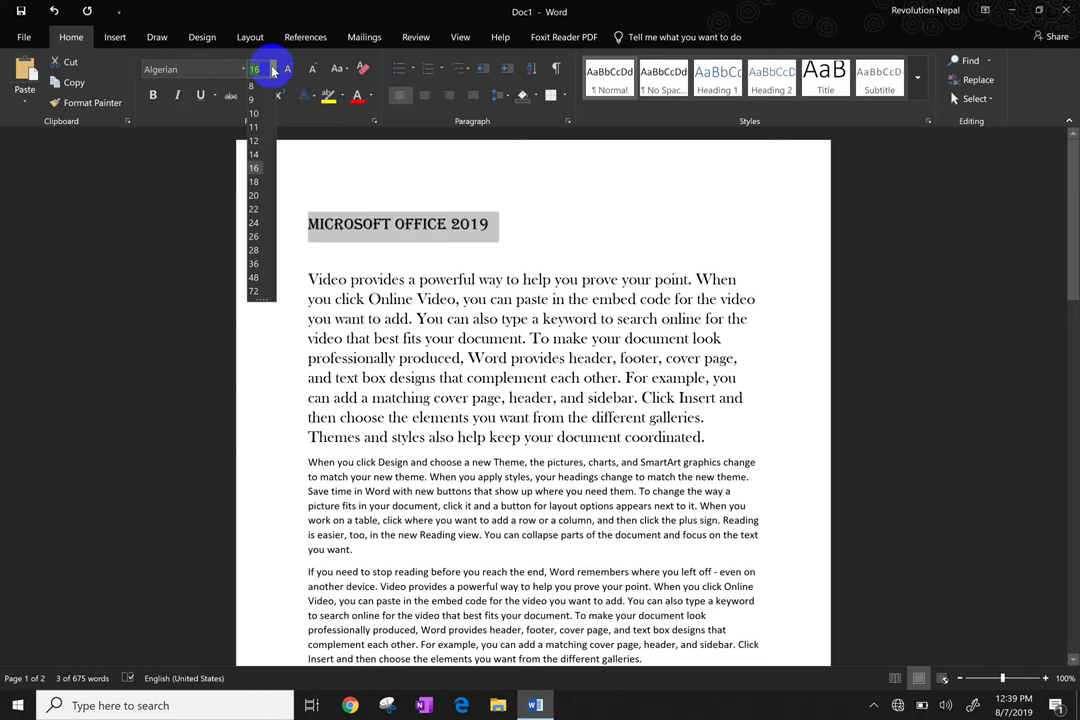
left_click(256, 182)
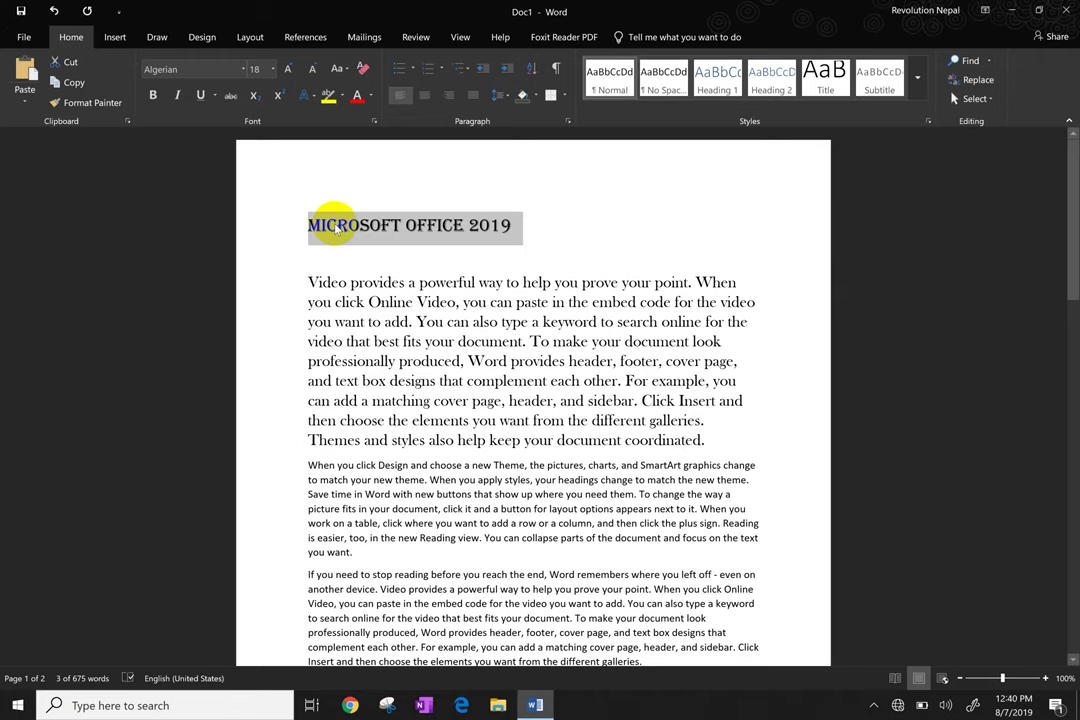
Step the heading size up twice with Ctrl+Shift+>, then back down twice to 24 pt.
key("ctrl+shift+period")
key("ctrl+shift+period")
key("ctrl+shift+period")
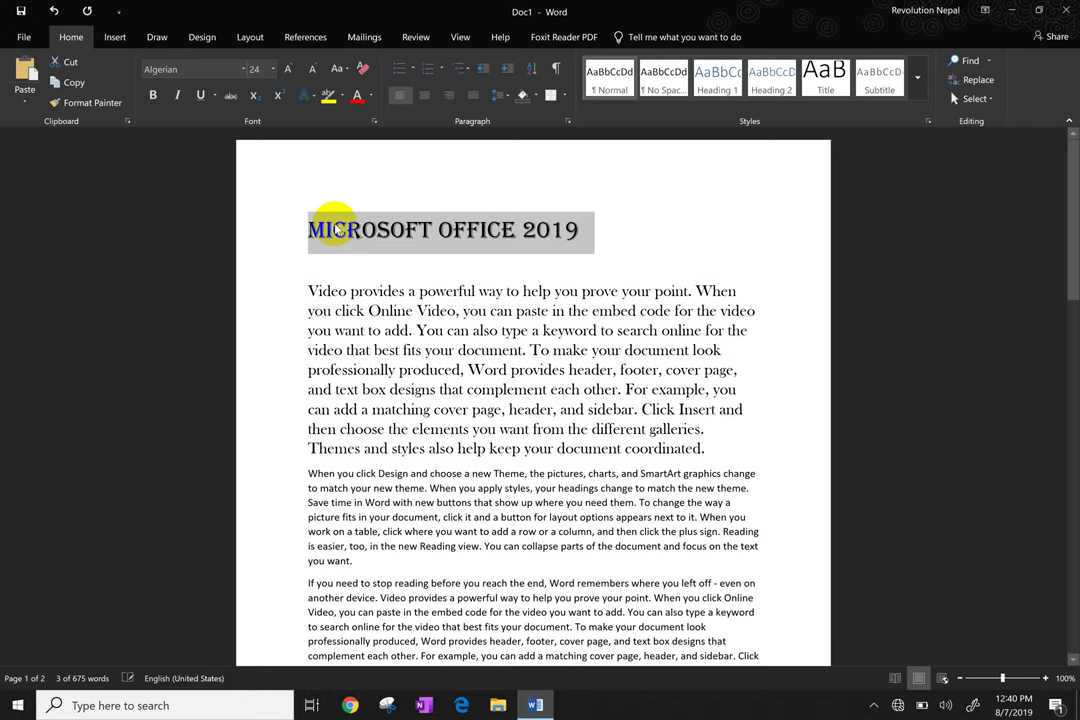
key("ctrl+shift+period")
key("ctrl+shift+period")
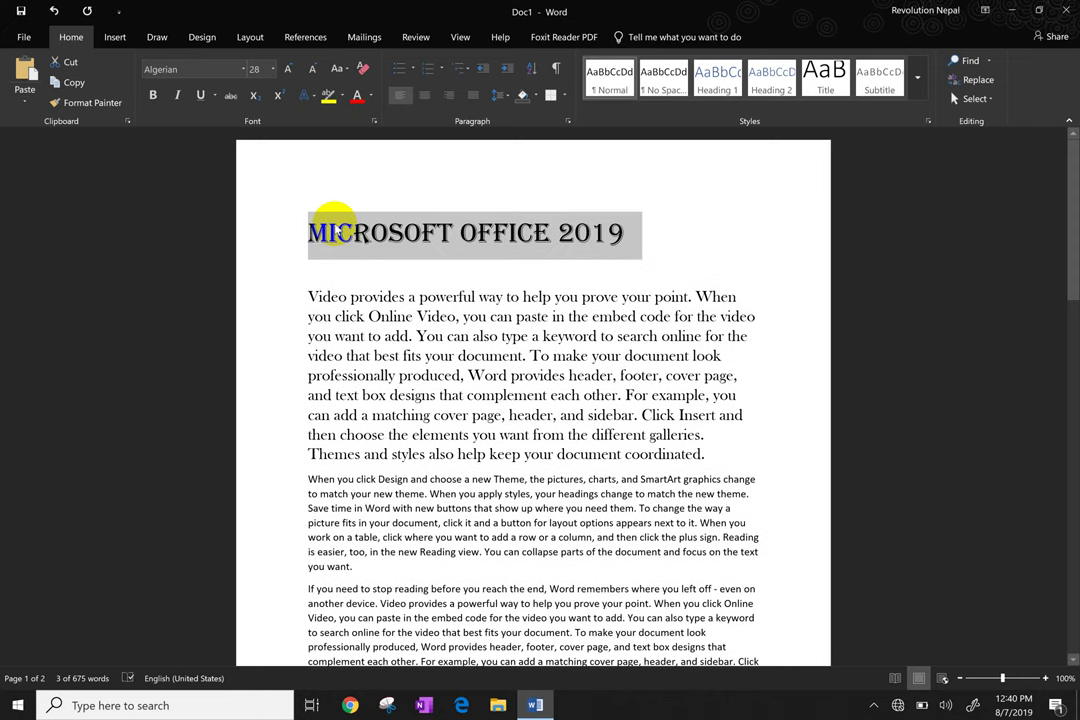
key("ctrl+shift+comma")
key("ctrl+shift+comma")
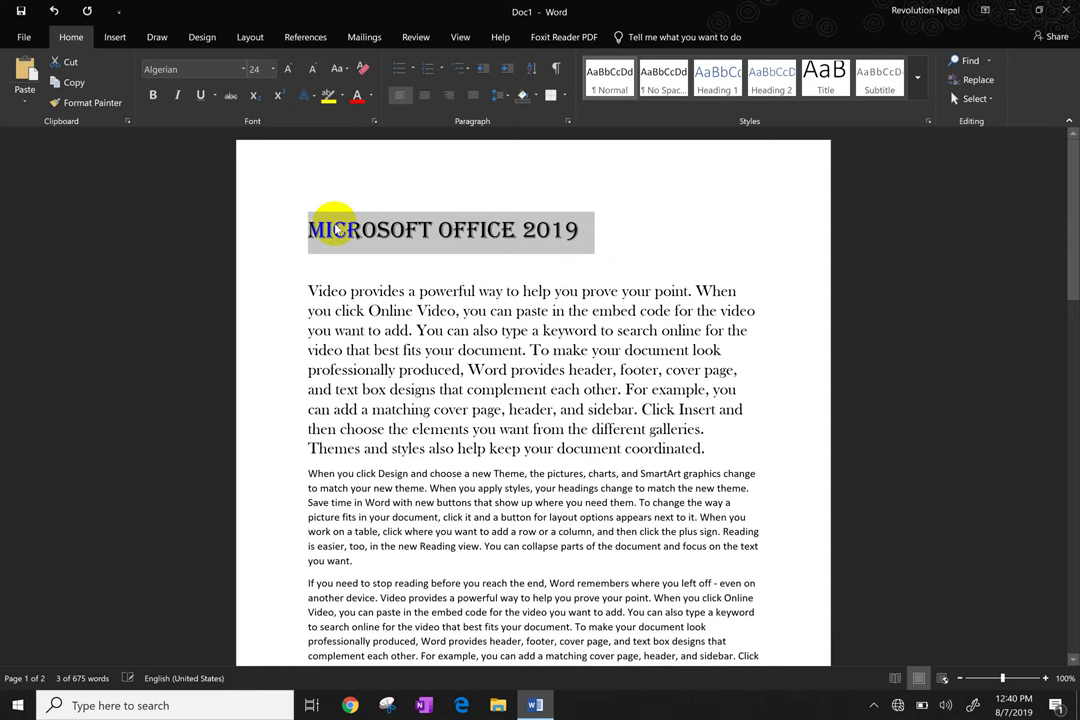
key("ctrl+shift+comma")
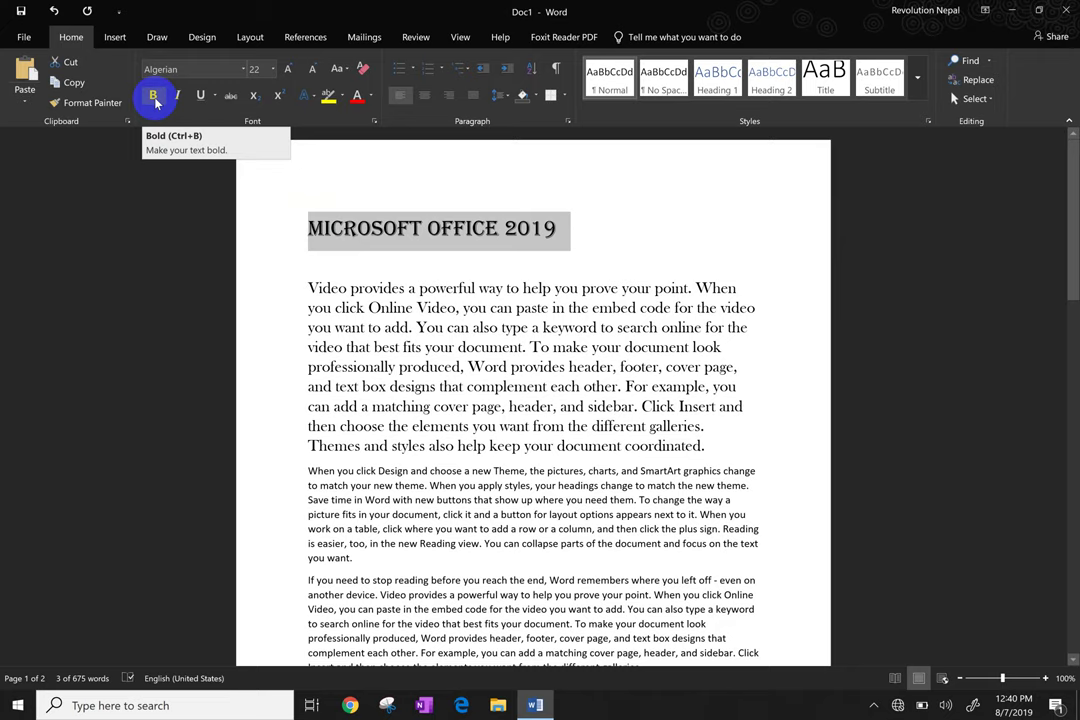
Try bold and italic formatting on the MICROSOFT OFFICE 2019 heading.
left_click(155, 96)
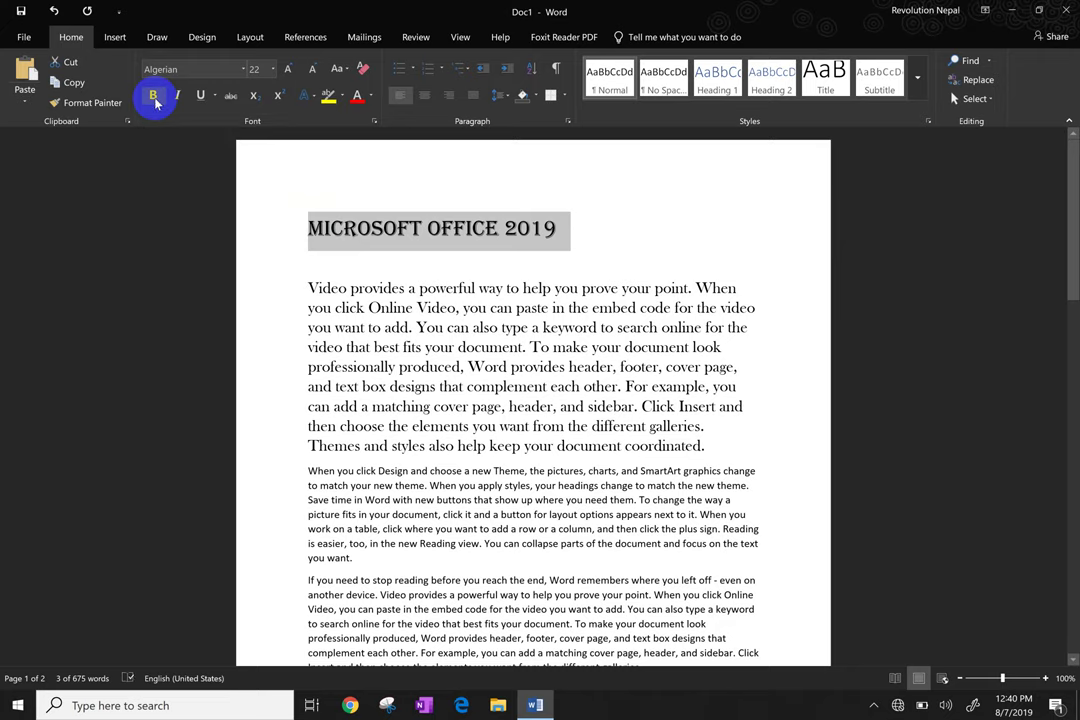
left_click(155, 97)
left_click(155, 100)
left_click(155, 100)
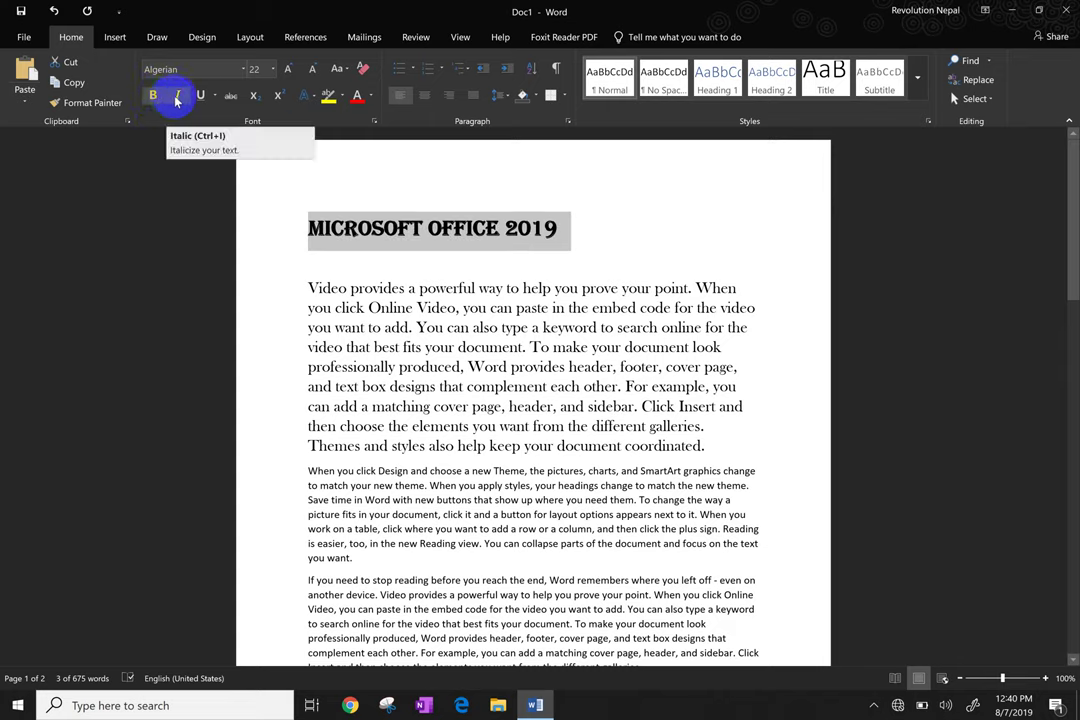
left_click(178, 100)
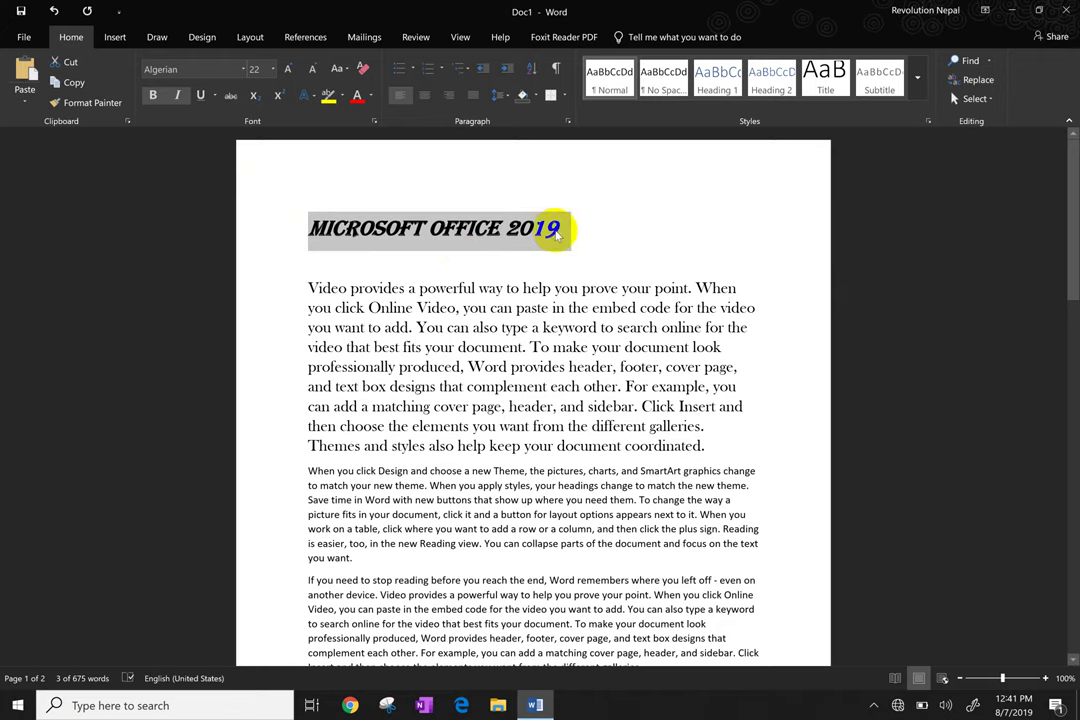
left_click(155, 105)
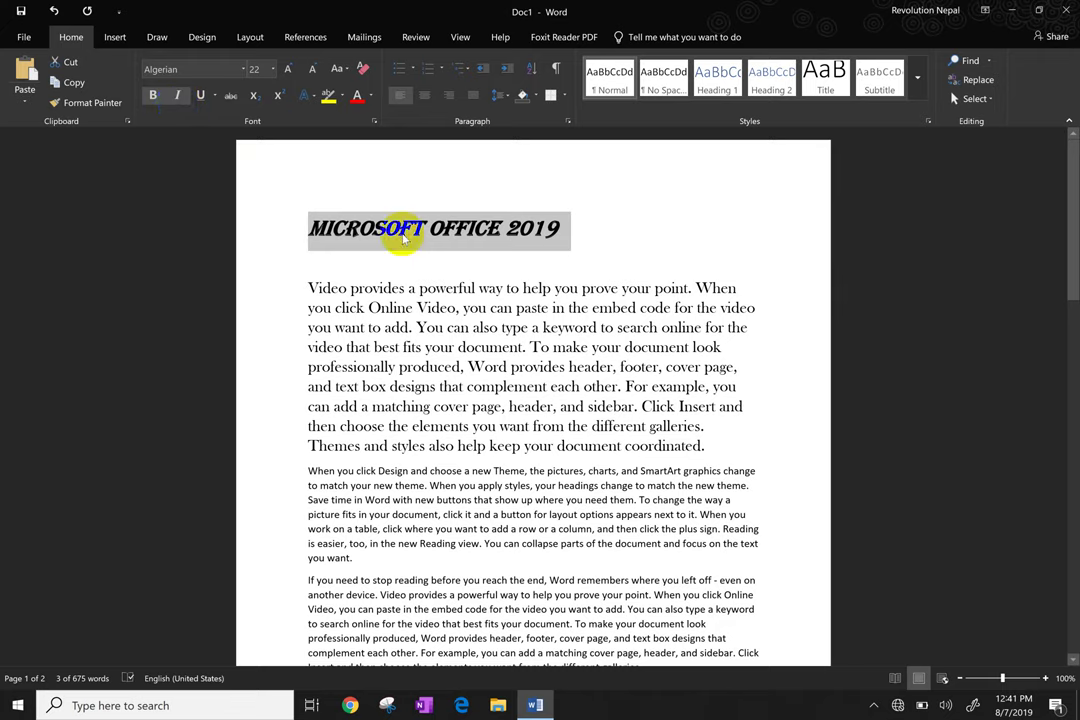
Turn bold and italic off the title again, then reselect and deselect it.
left_click(151, 97)
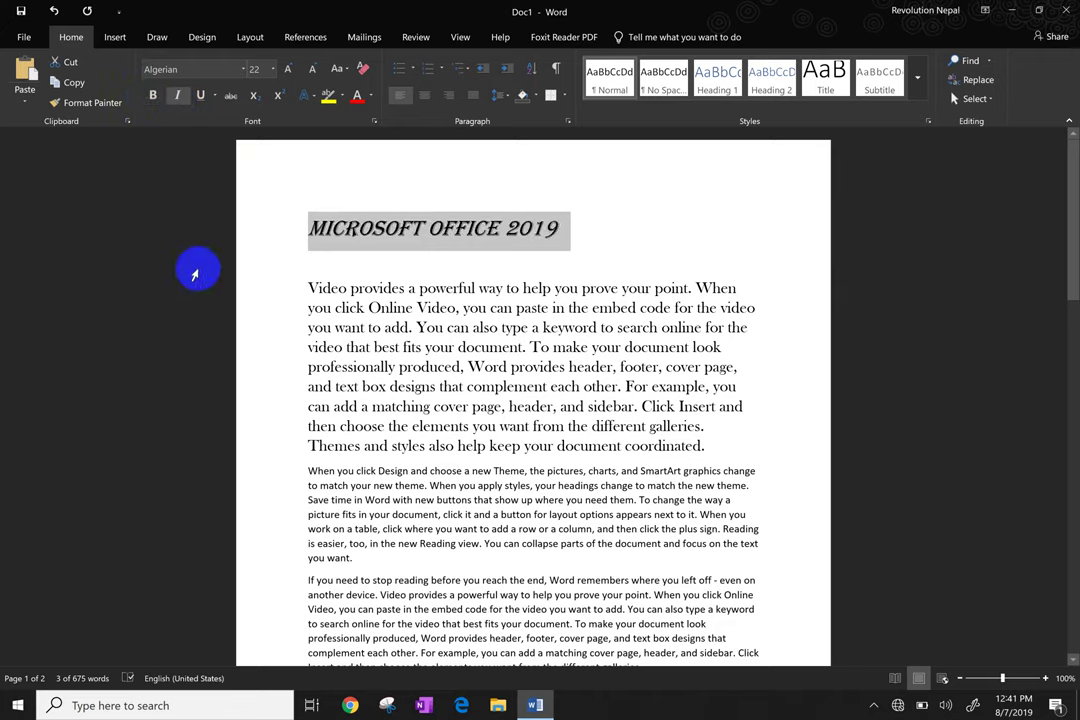
left_click(181, 99)
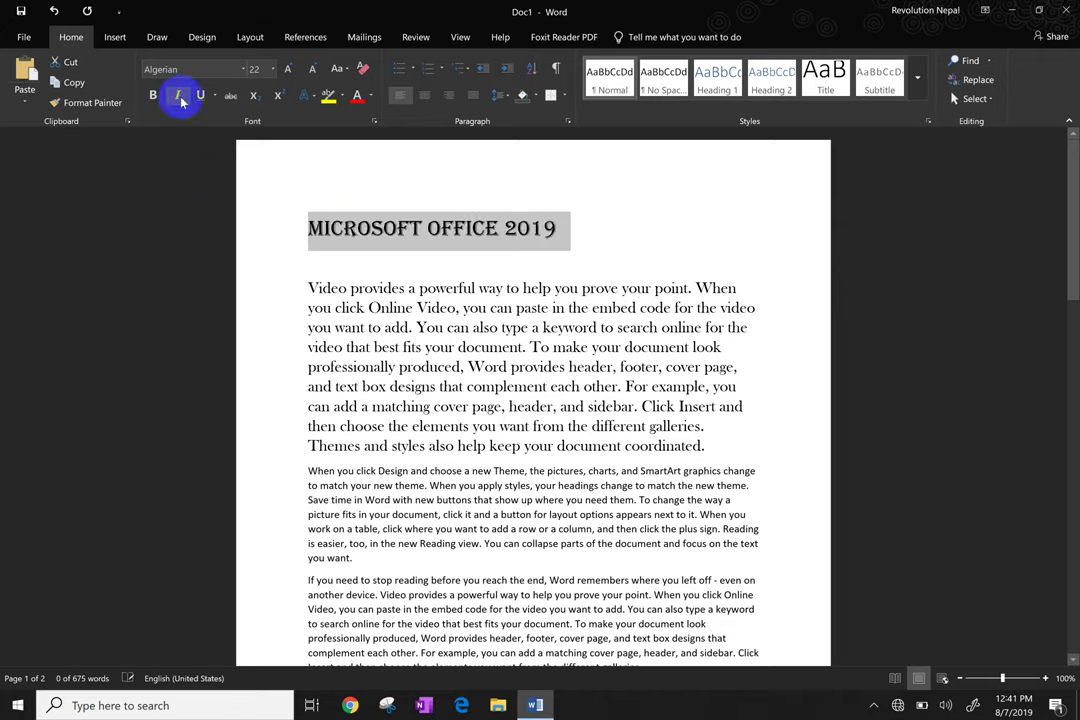
left_click(478, 248)
left_click_drag(548, 229, 299, 226)
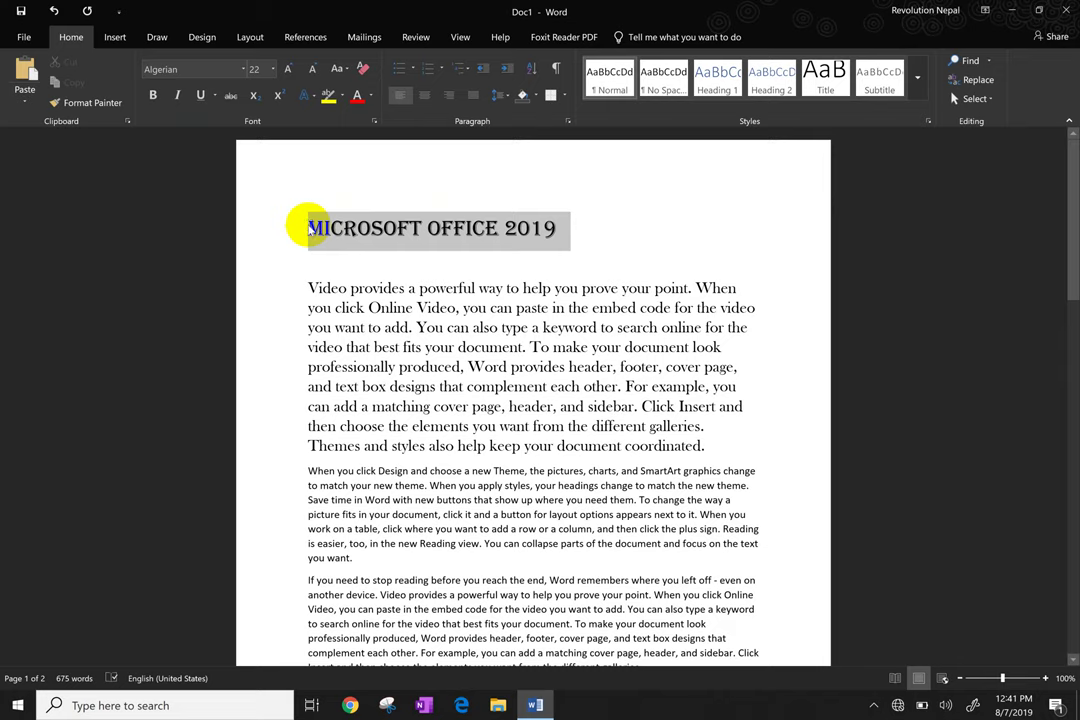
left_click(570, 233)
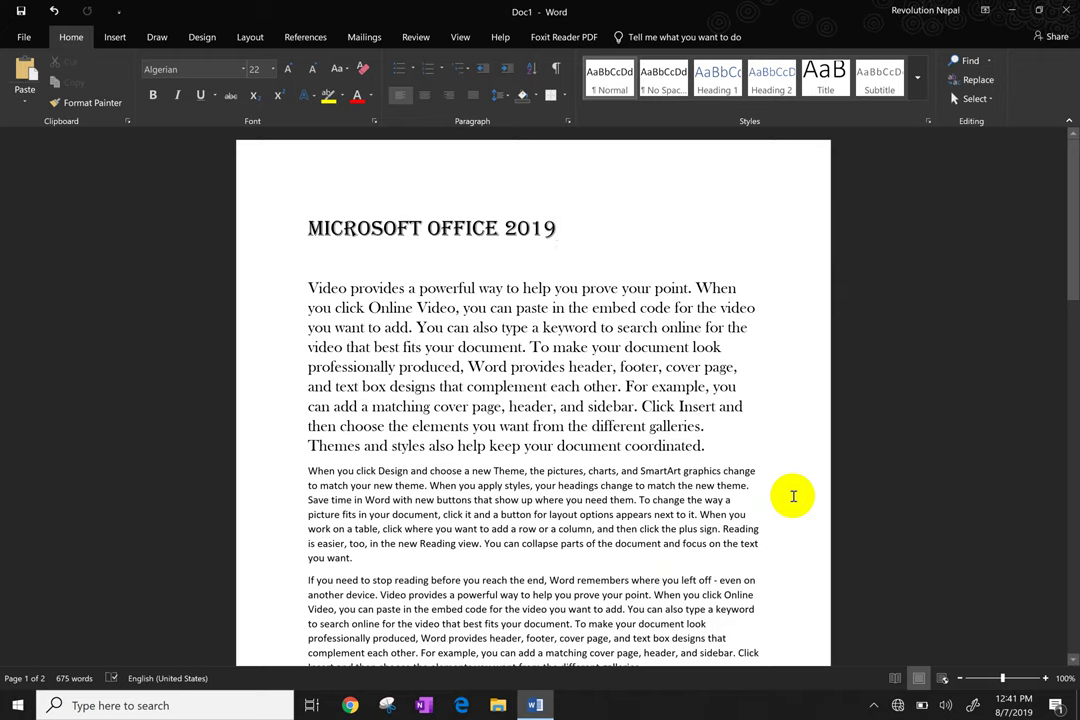
Select the MICROSOFT OFFICE 2019 title and make it bold and italic, briefly testing underline.
left_click(621, 499)
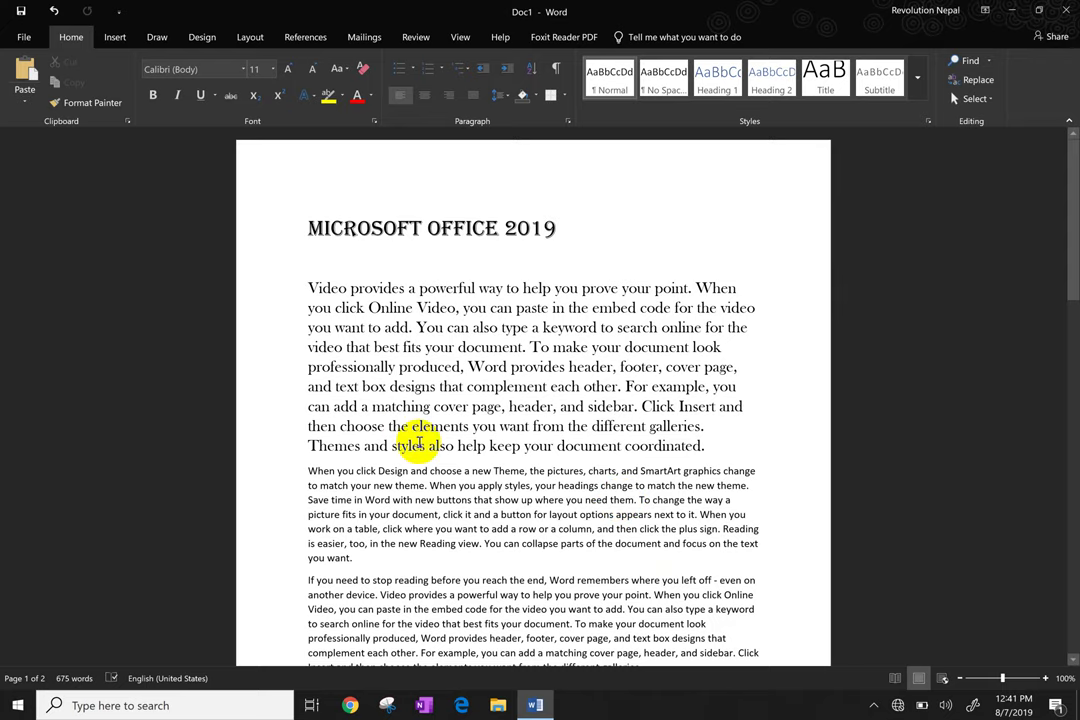
left_click(431, 406)
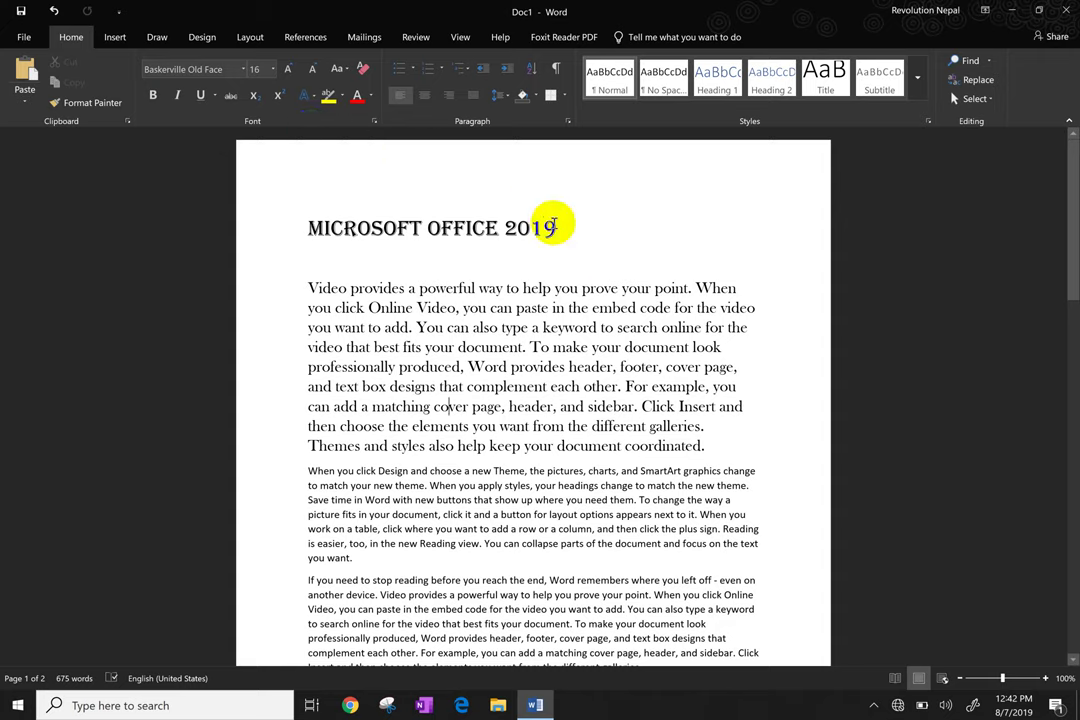
left_click_drag(558, 228, 305, 229)
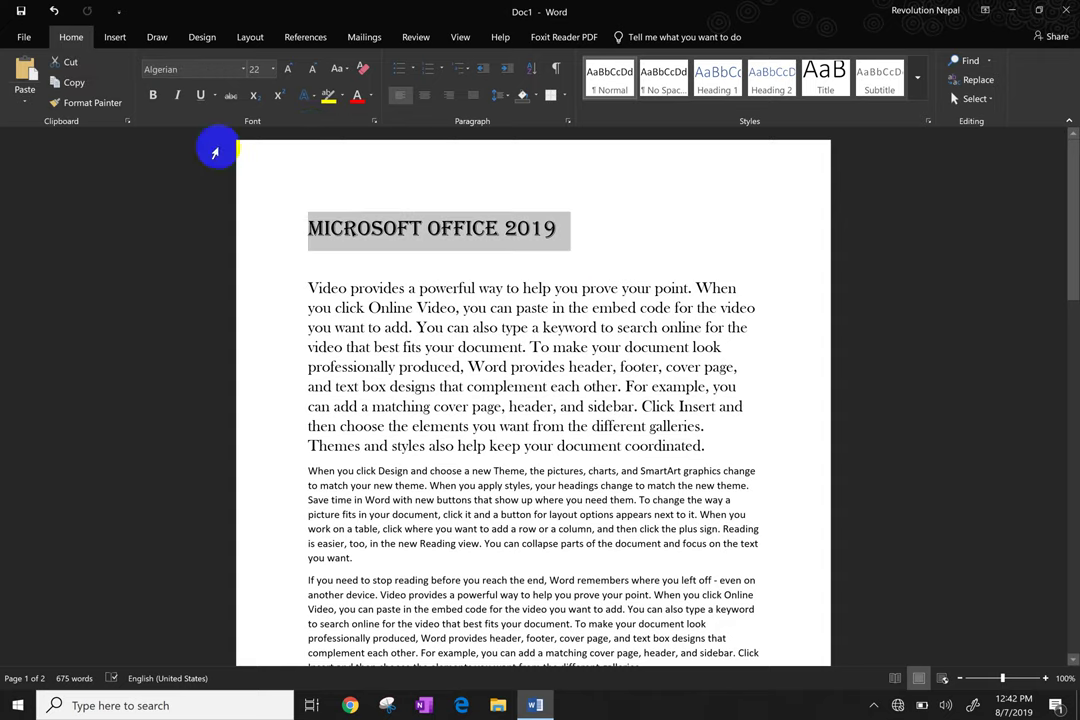
left_click(153, 96)
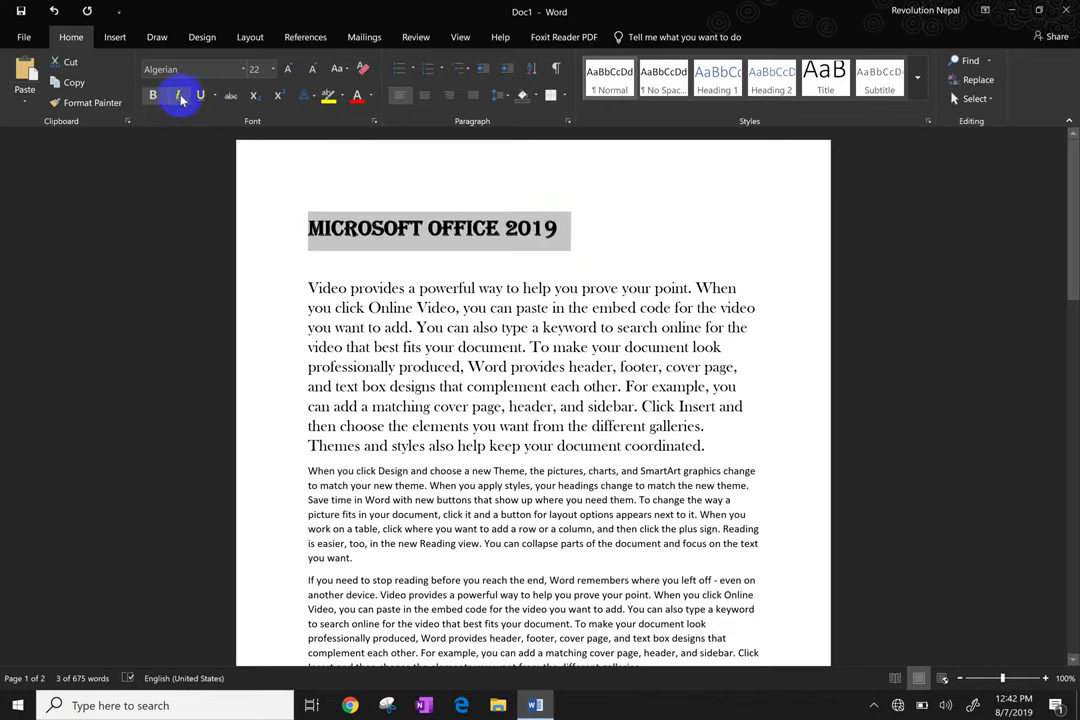
left_click(177, 96)
left_click(201, 96)
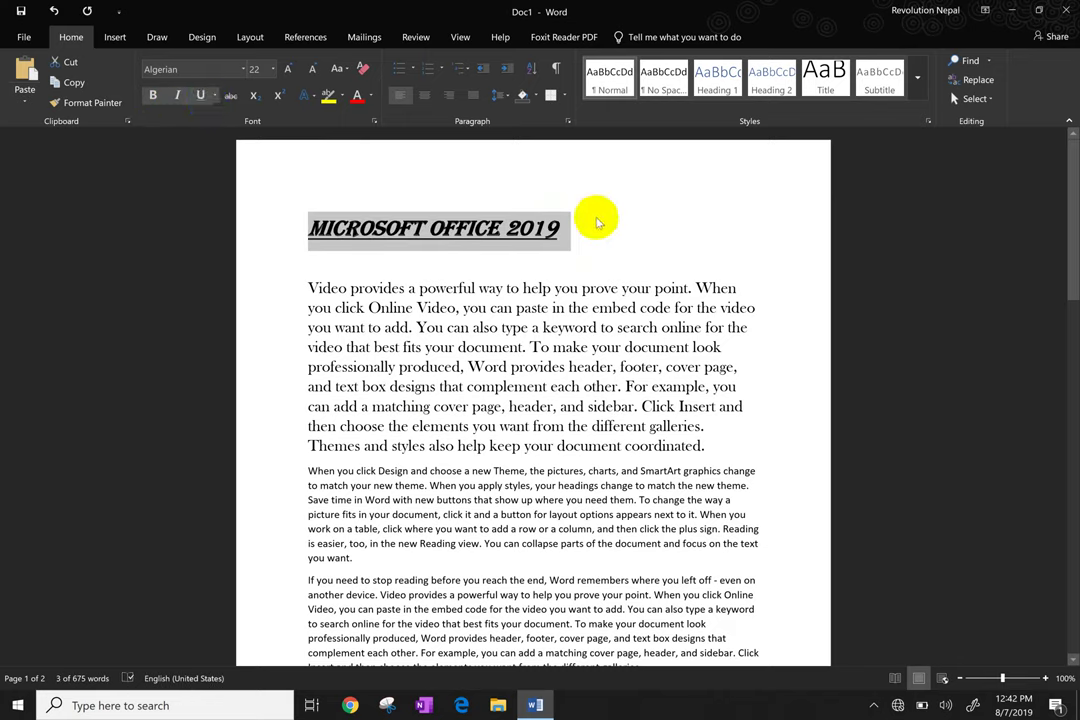
left_click(201, 96)
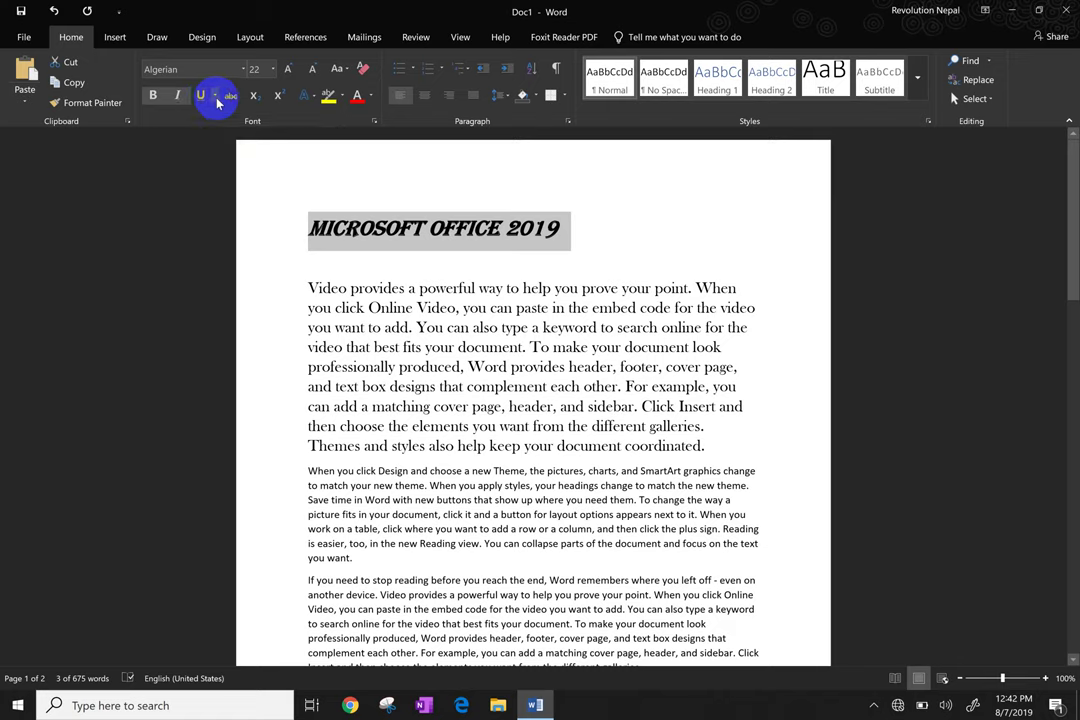
Give the heading a single blue underline, briefly testing strikethrough.
left_click(216, 96)
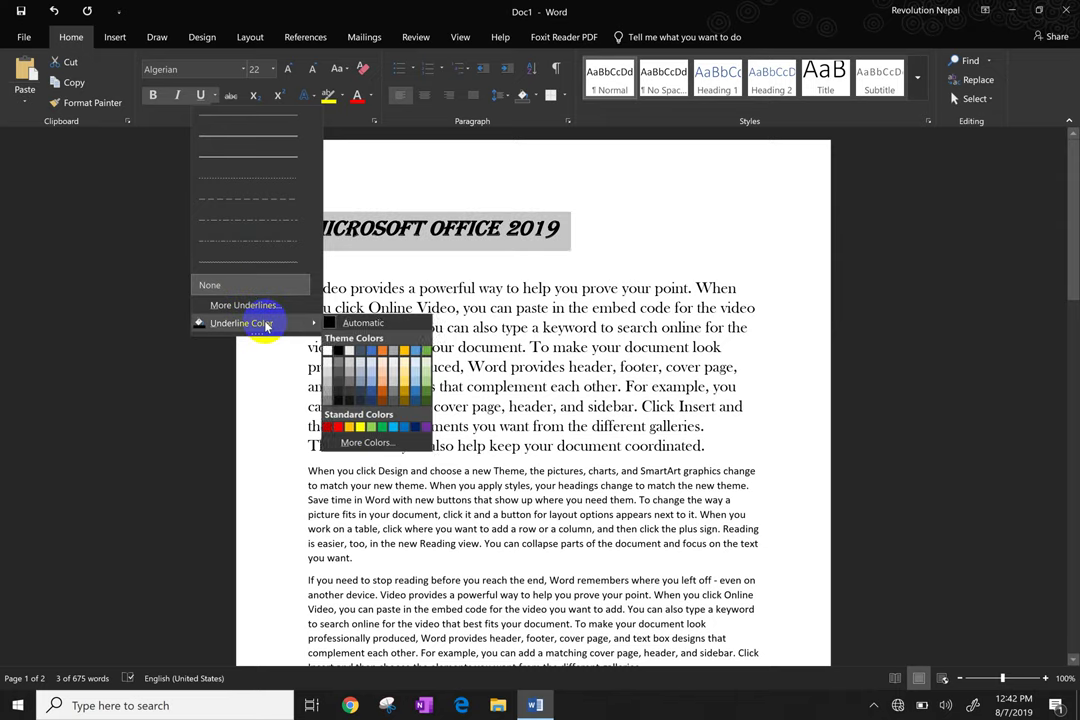
left_click(277, 137)
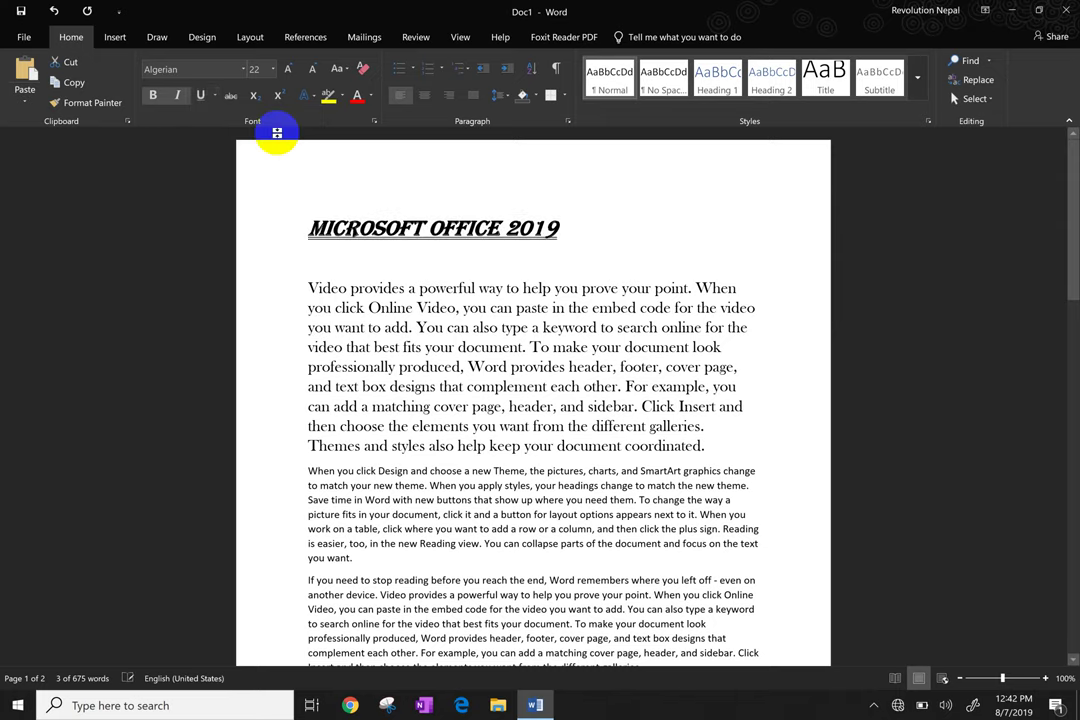
left_click(215, 96)
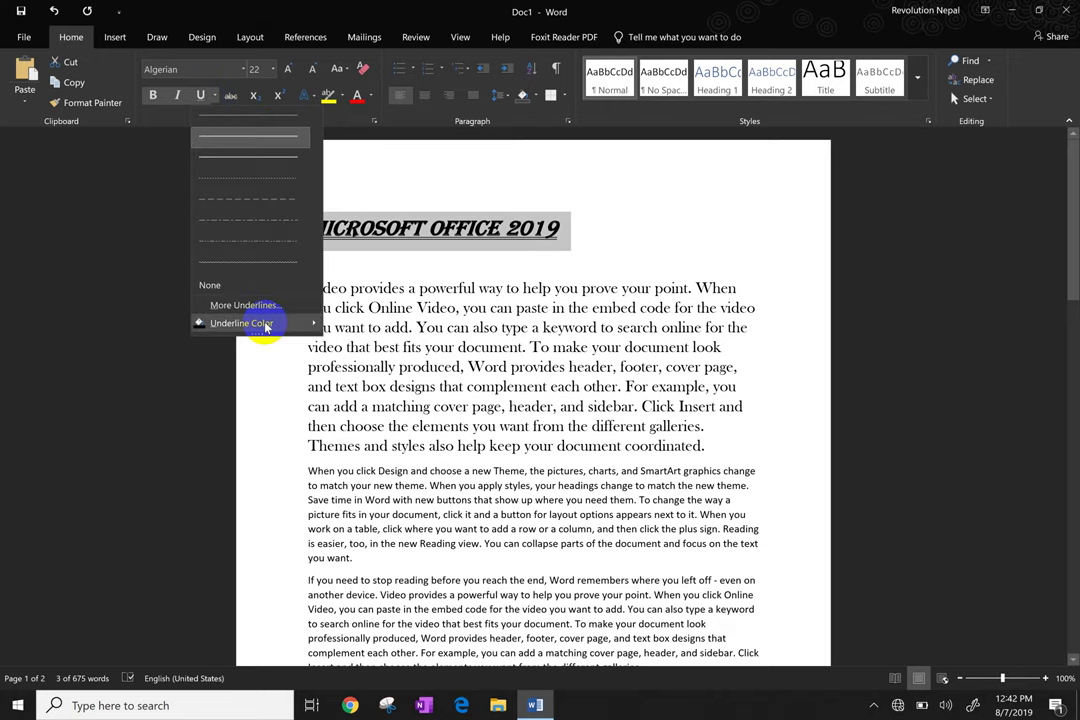
mouse_move(241, 323)
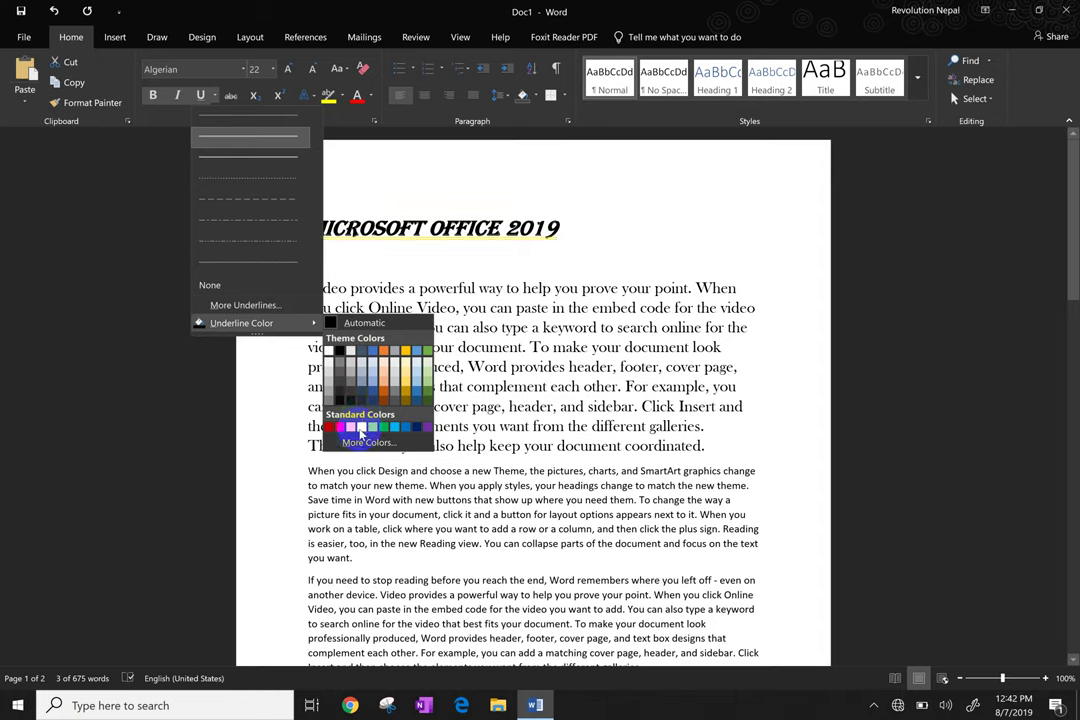
left_click(351, 404)
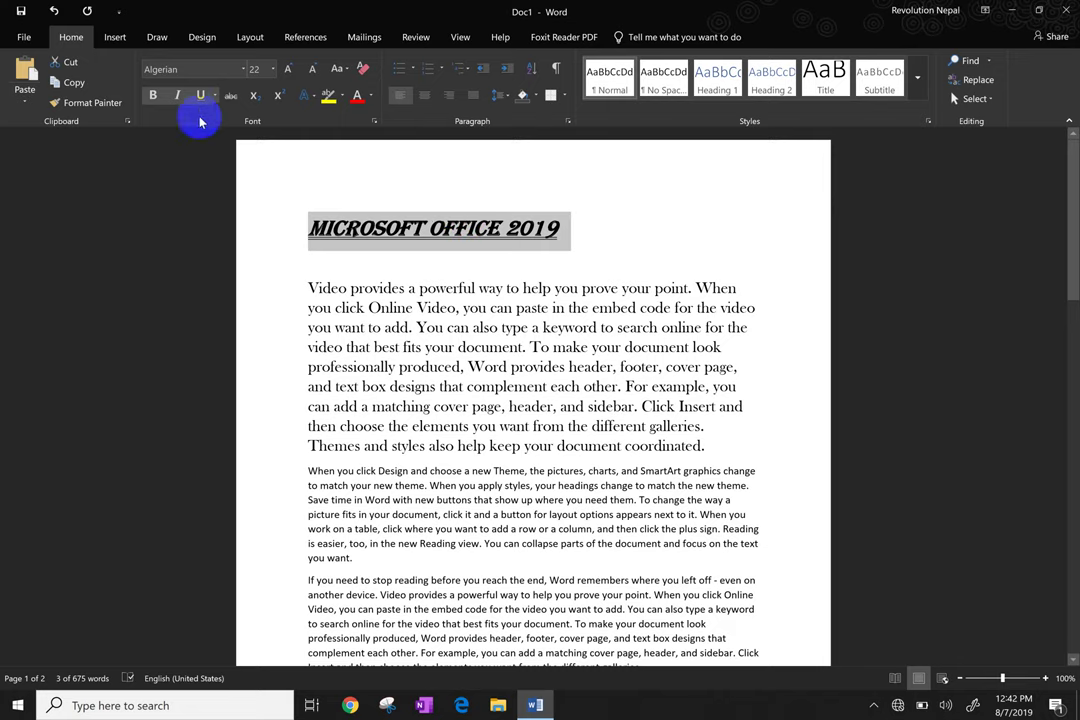
left_click(231, 96)
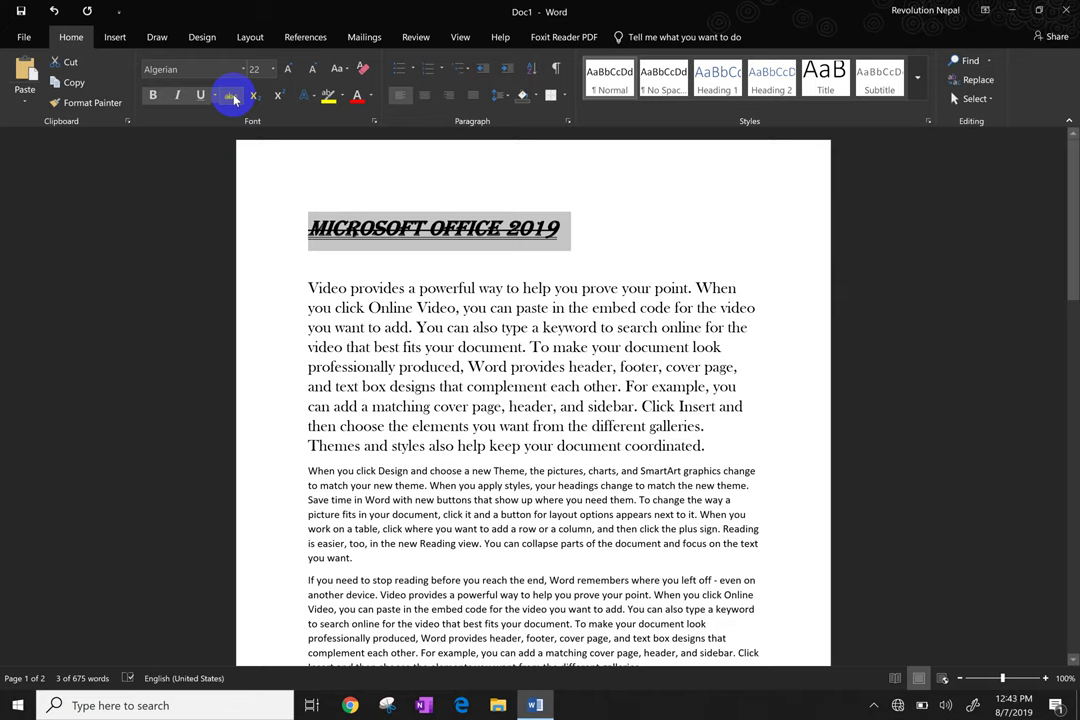
left_click(233, 97)
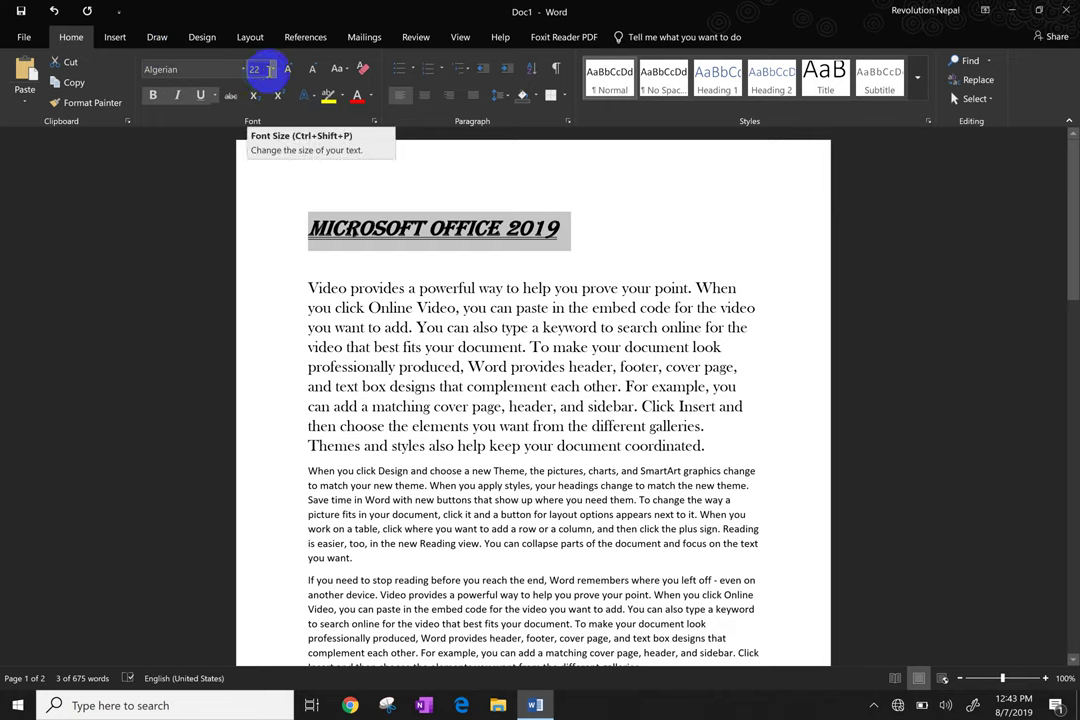
Toggle bold, italic and underline on the heading with Ctrl+B, Ctrl+I and Ctrl+U.
left_click(201, 97)
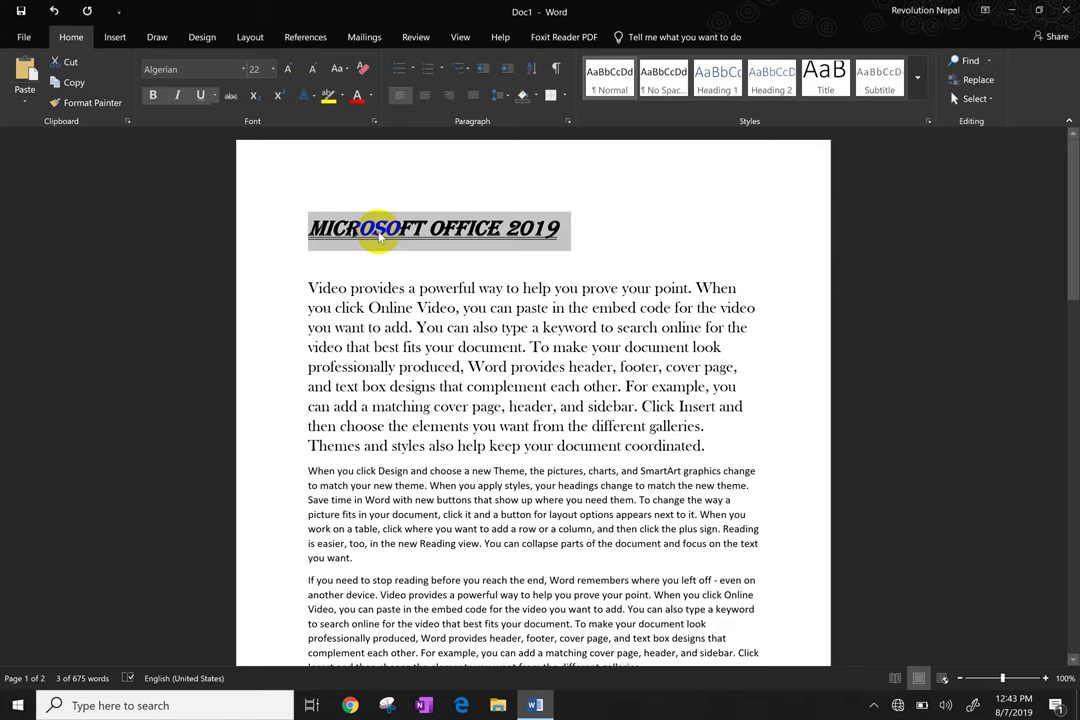
key("ctrl+b")
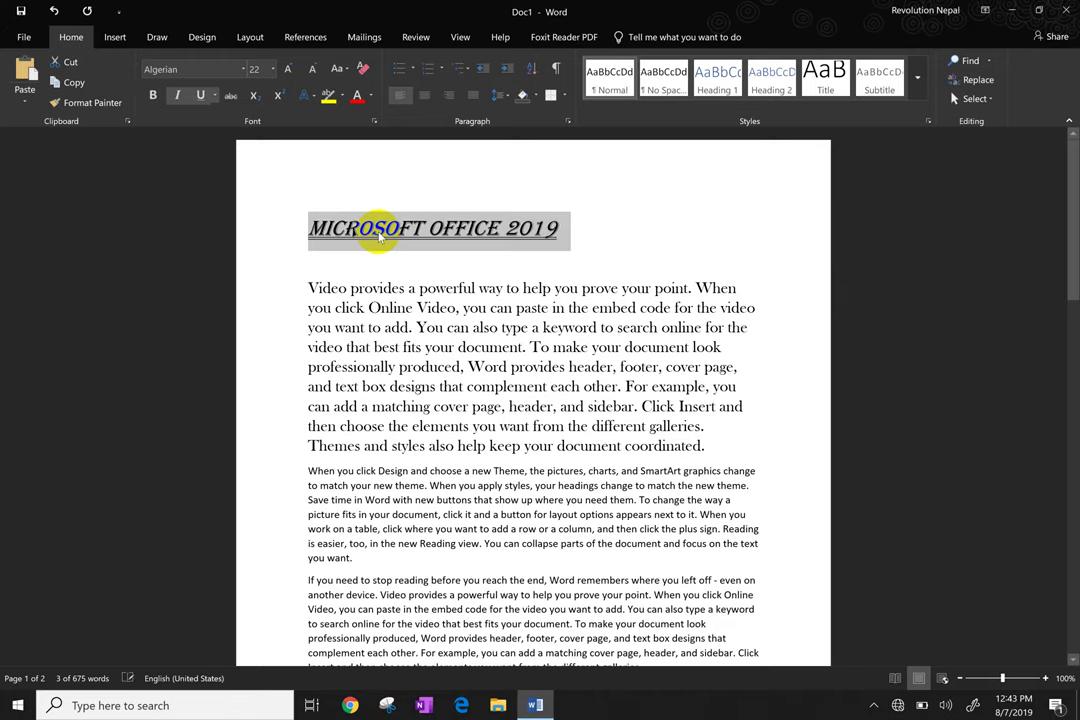
key("ctrl+b")
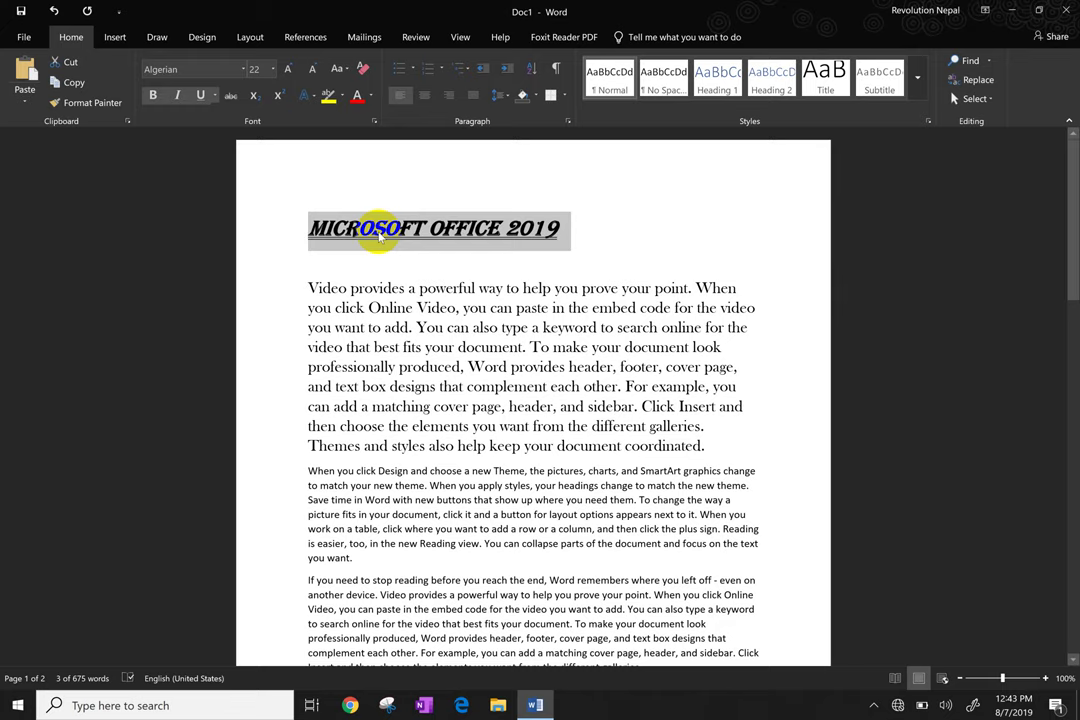
key("ctrl+b")
key("ctrl+b")
key("ctrl+b")
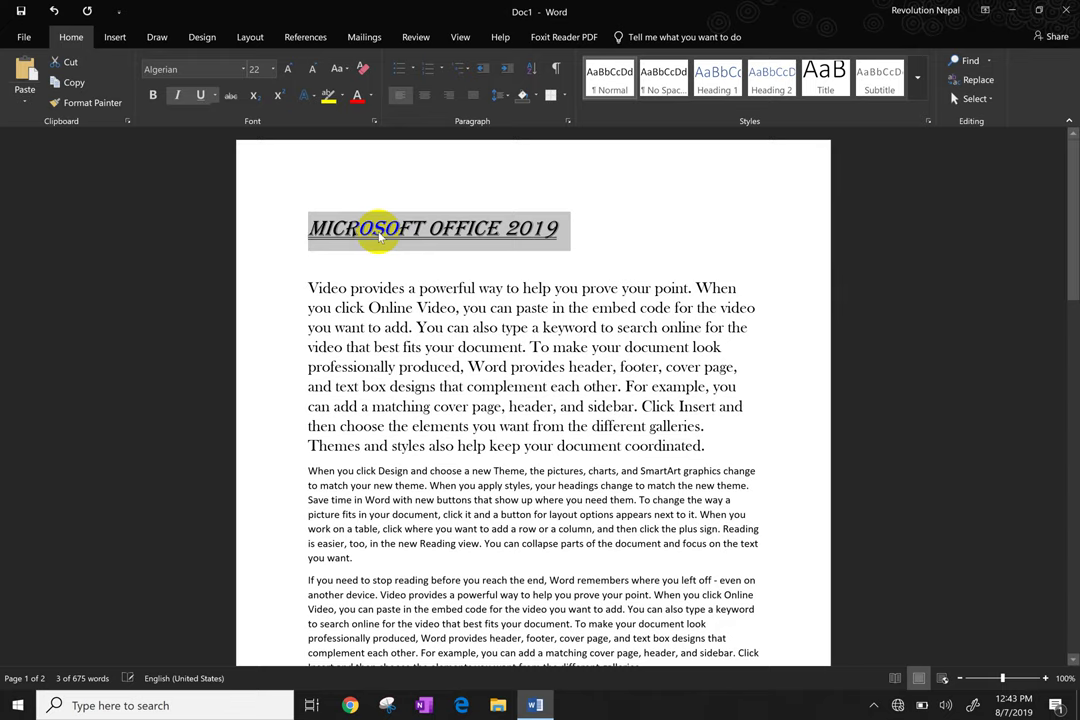
key("ctrl+b")
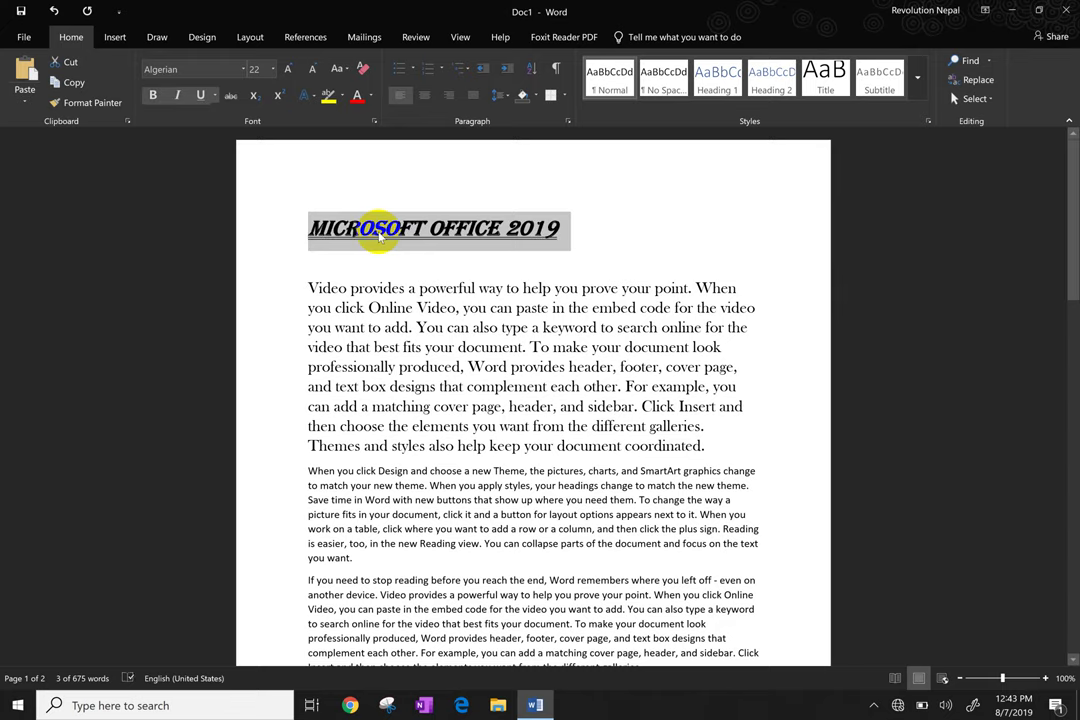
key("ctrl+i")
key("ctrl+u")
key("ctrl+i")
key("ctrl+u")
key("ctrl+u")
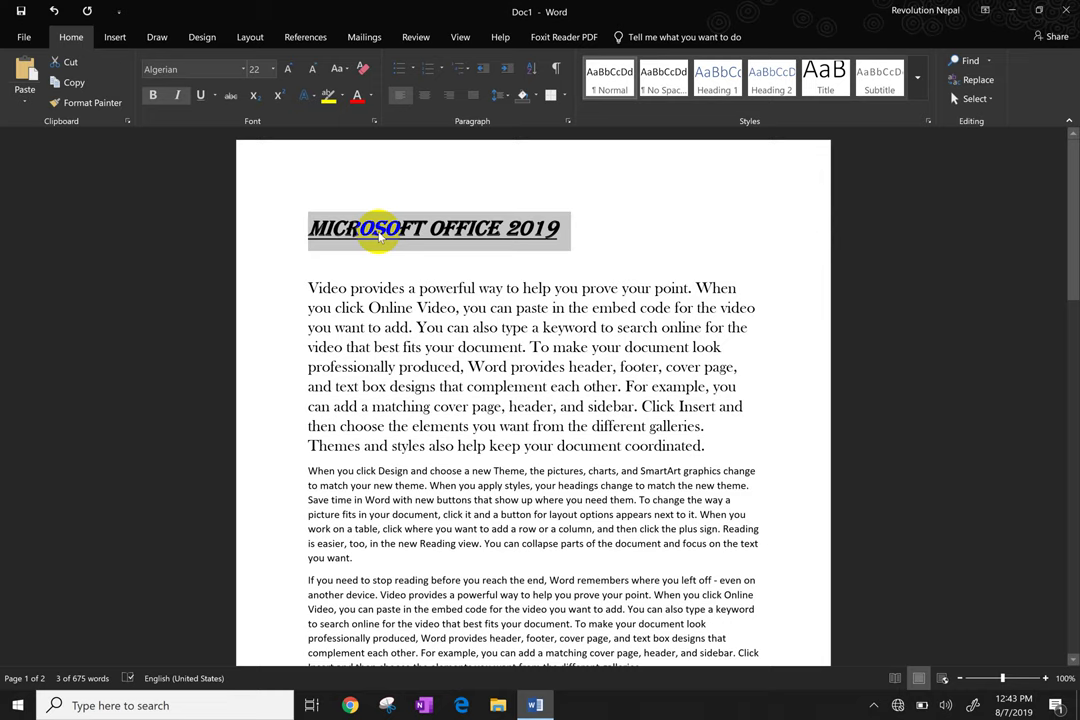
Grow the heading two size steps, then shrink it two steps, leaving it at 20 pt.
key("ctrl+shift+period")
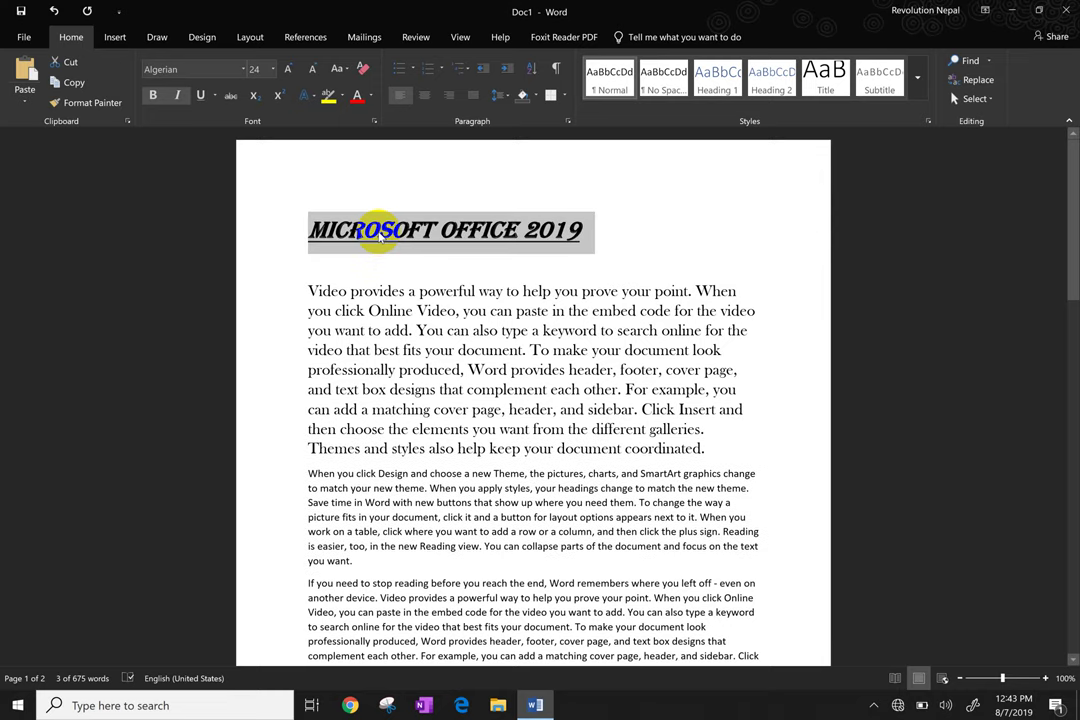
key("ctrl+shift+period")
key("ctrl+shift+period")
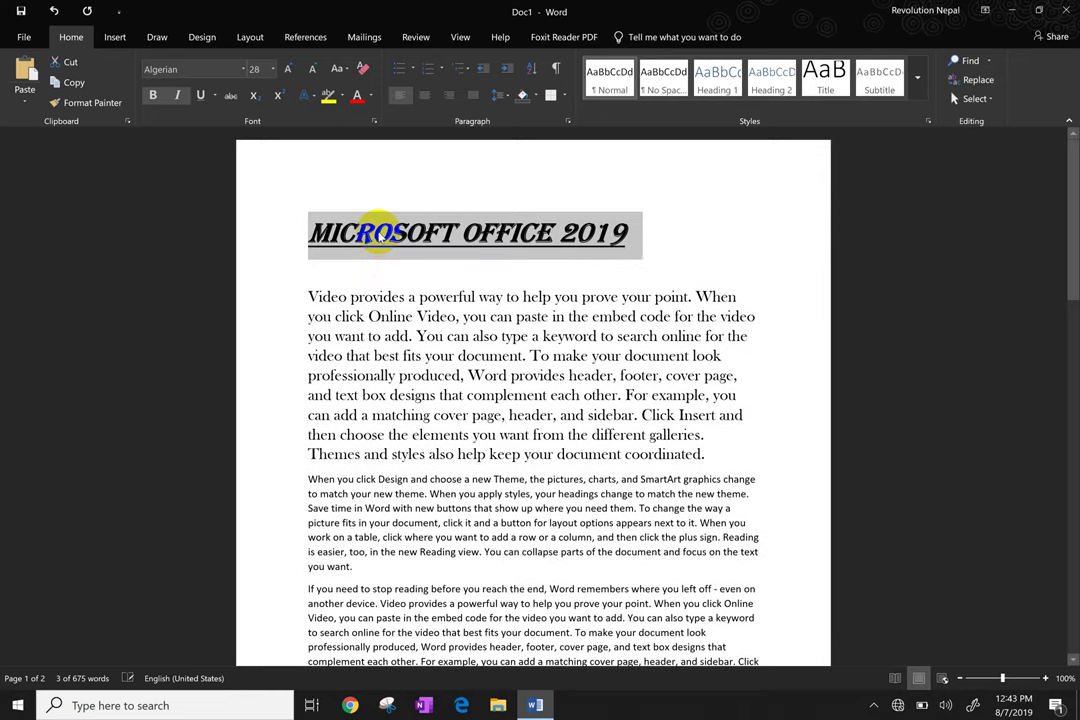
key("ctrl+shift+comma")
key("ctrl+shift+comma")
key("ctrl+shift+comma")
key("ctrl+shift+comma")
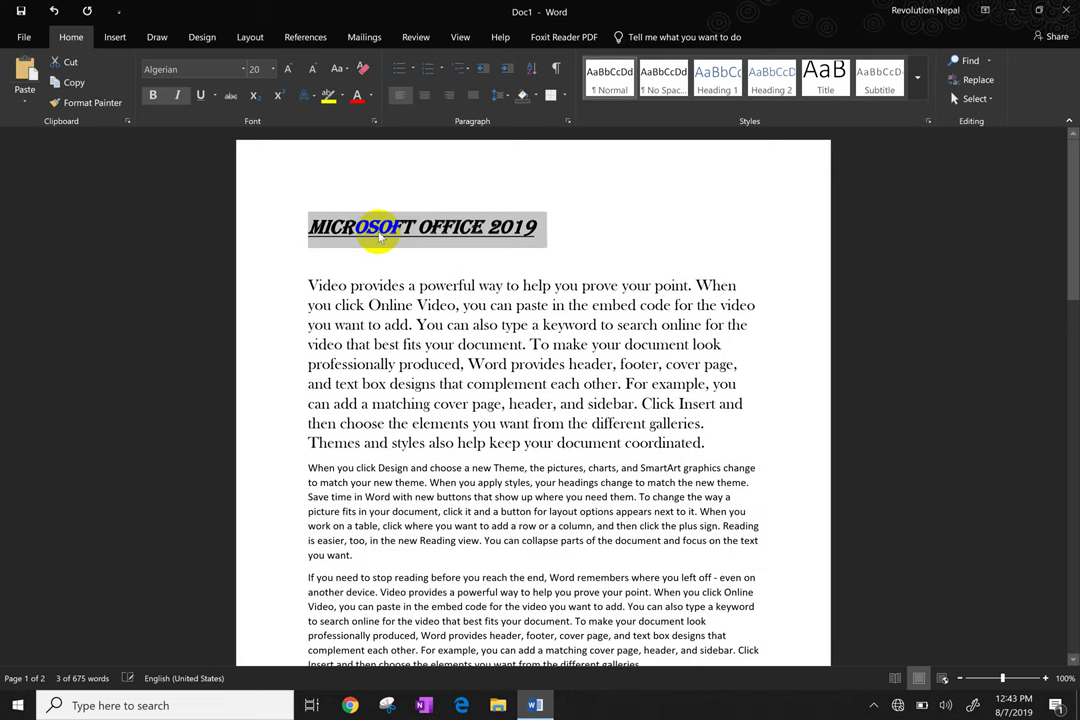
key("ctrl+shift+comma")
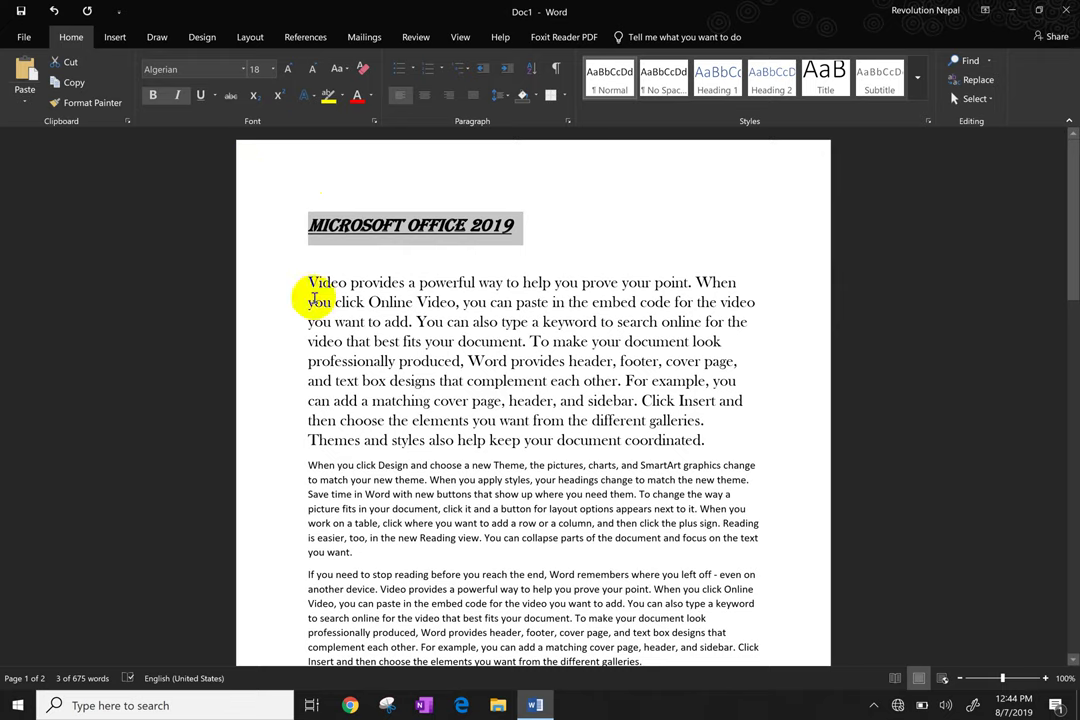
Select the first letter V of the Video paragraph.
left_click(368, 258)
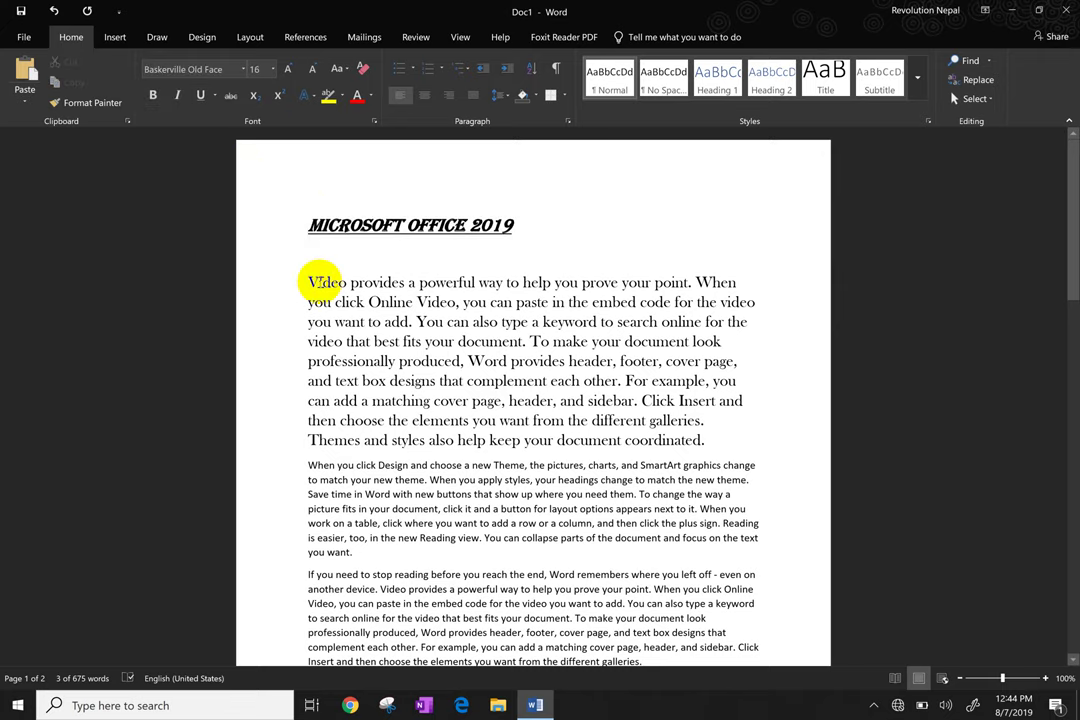
left_click_drag(313, 226, 302, 226)
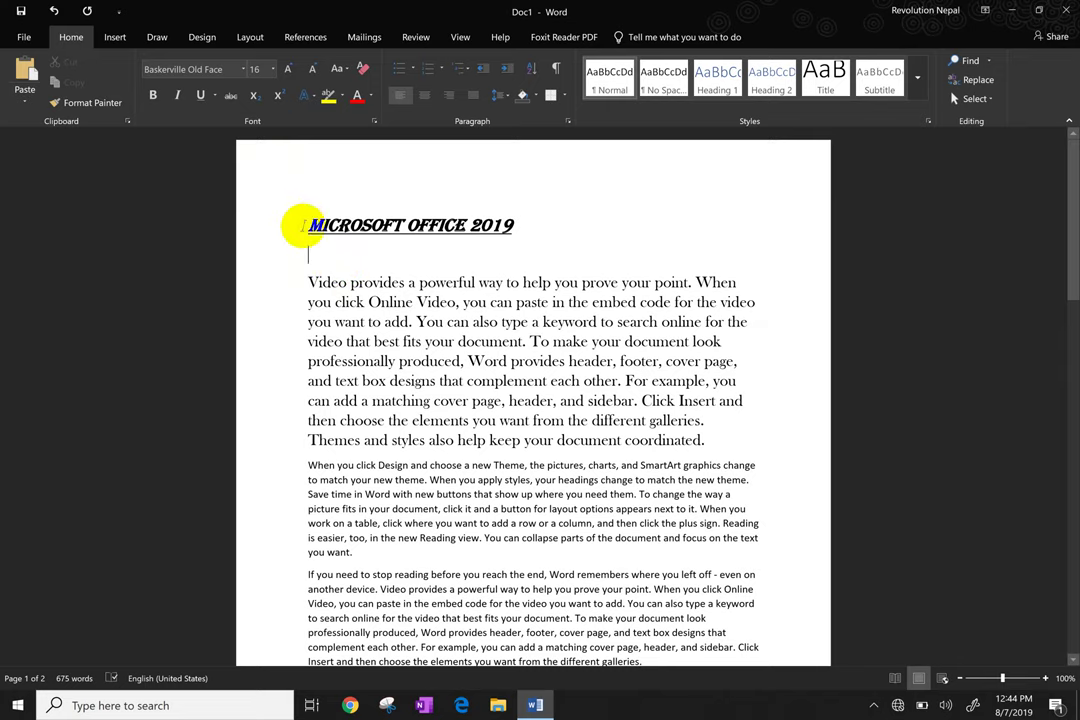
left_click(311, 282)
left_click_drag(307, 282, 318, 283)
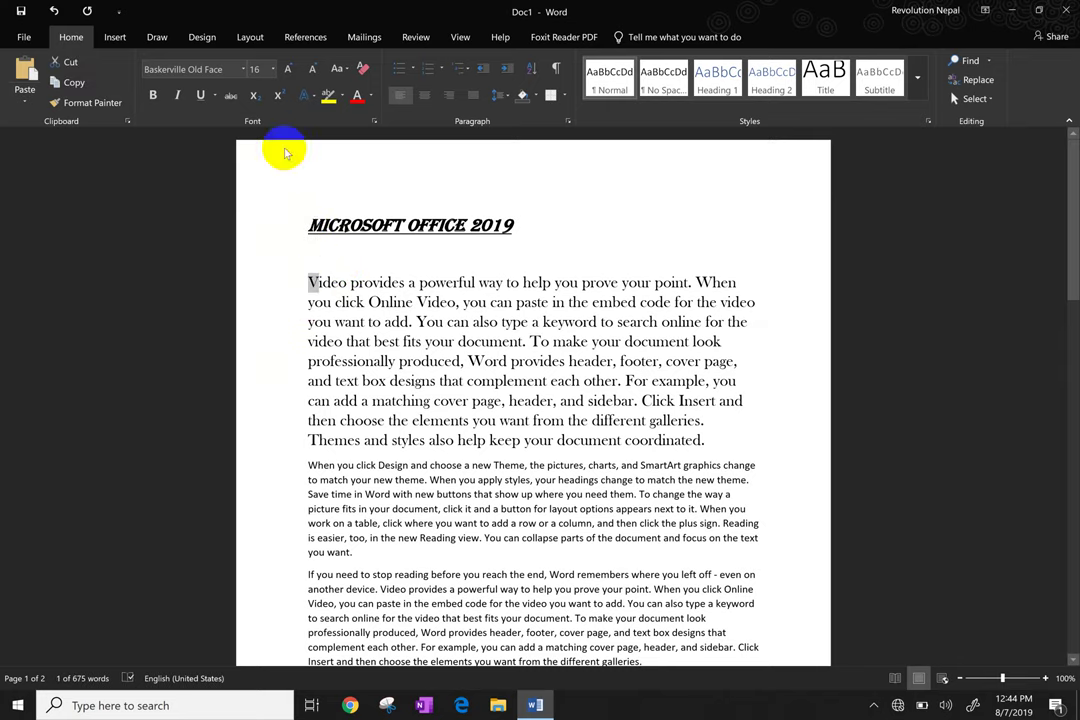
Shrink the V to 12 pt, then enlarge it step by step to 48 pt.
left_click(312, 72)
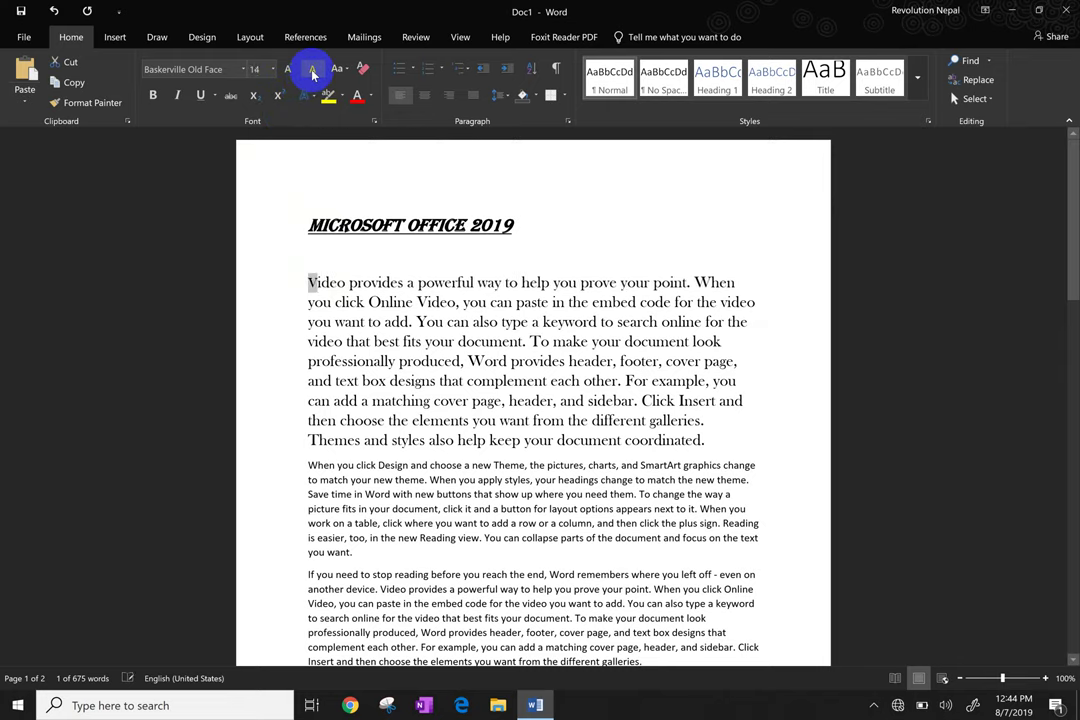
left_click(312, 72)
left_click(288, 72)
left_click(288, 72)
left_click(288, 72)
left_click(288, 72)
left_click(288, 72)
left_click(288, 72)
left_click(288, 72)
left_click(288, 72)
left_click(288, 72)
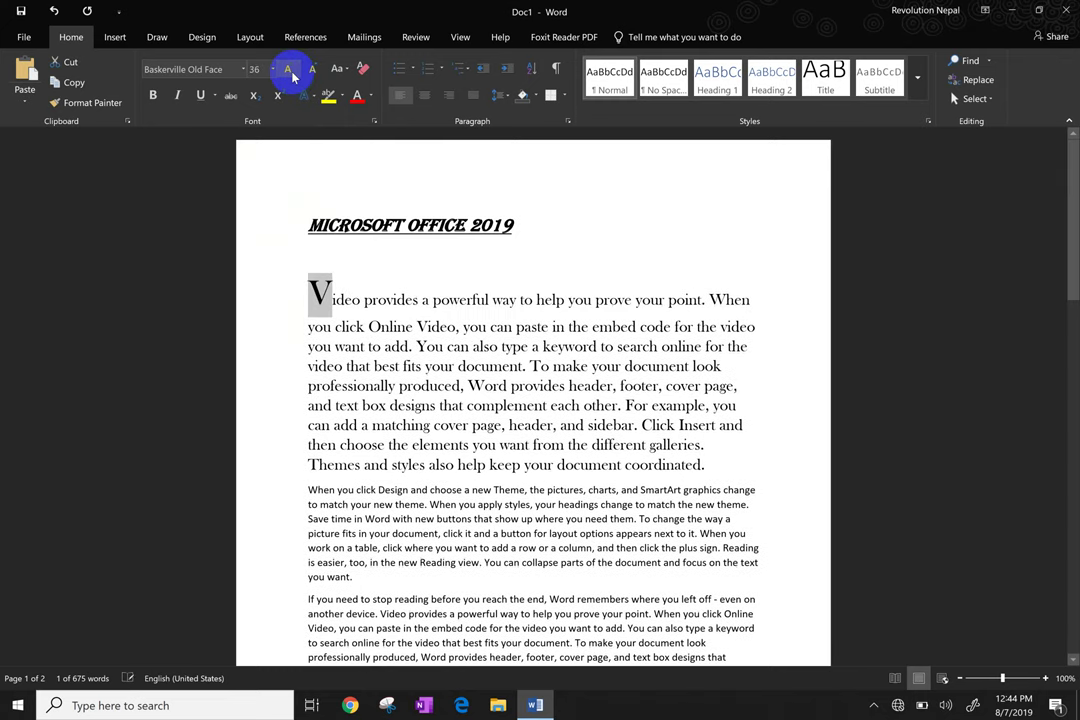
left_click(288, 72)
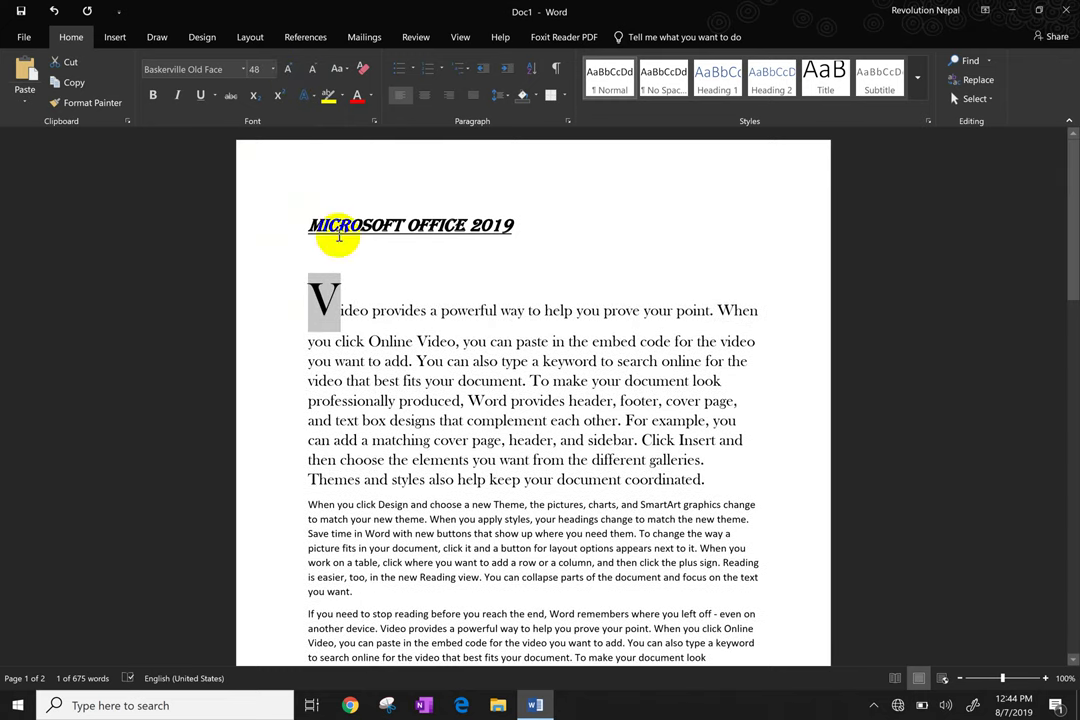
left_click(394, 305)
left_click(310, 296)
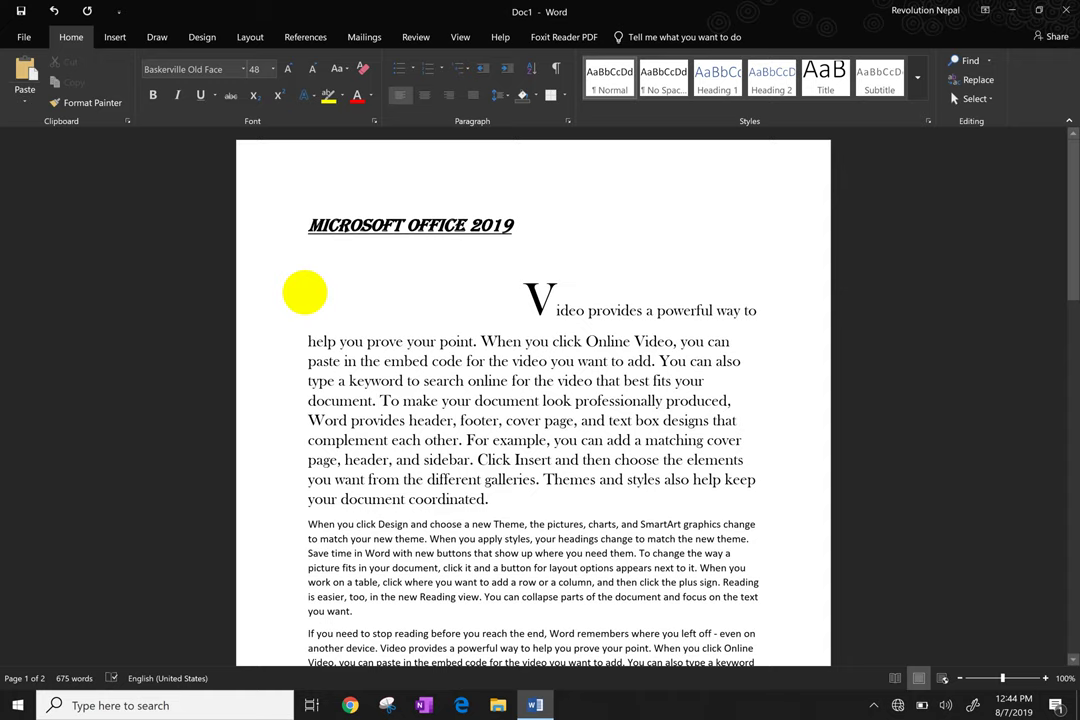
Remove the indent before the large V and delete the extra blank lines above it.
key("BackSpace")
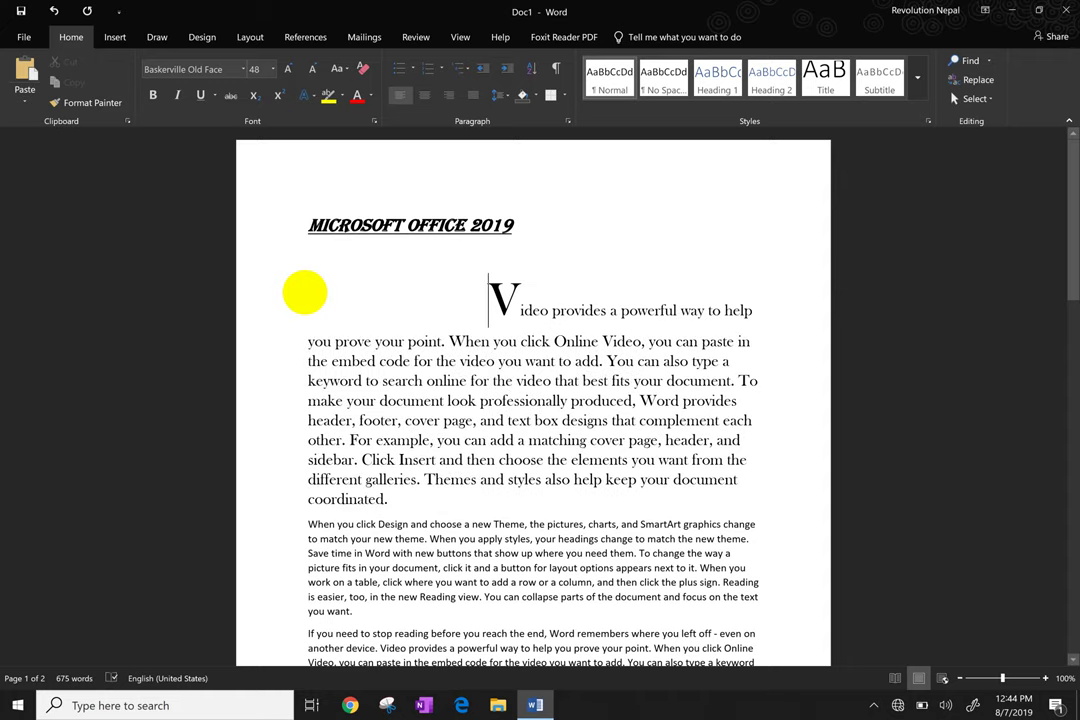
key("BackSpace")
key("BackSpace")
key("BackSpace")
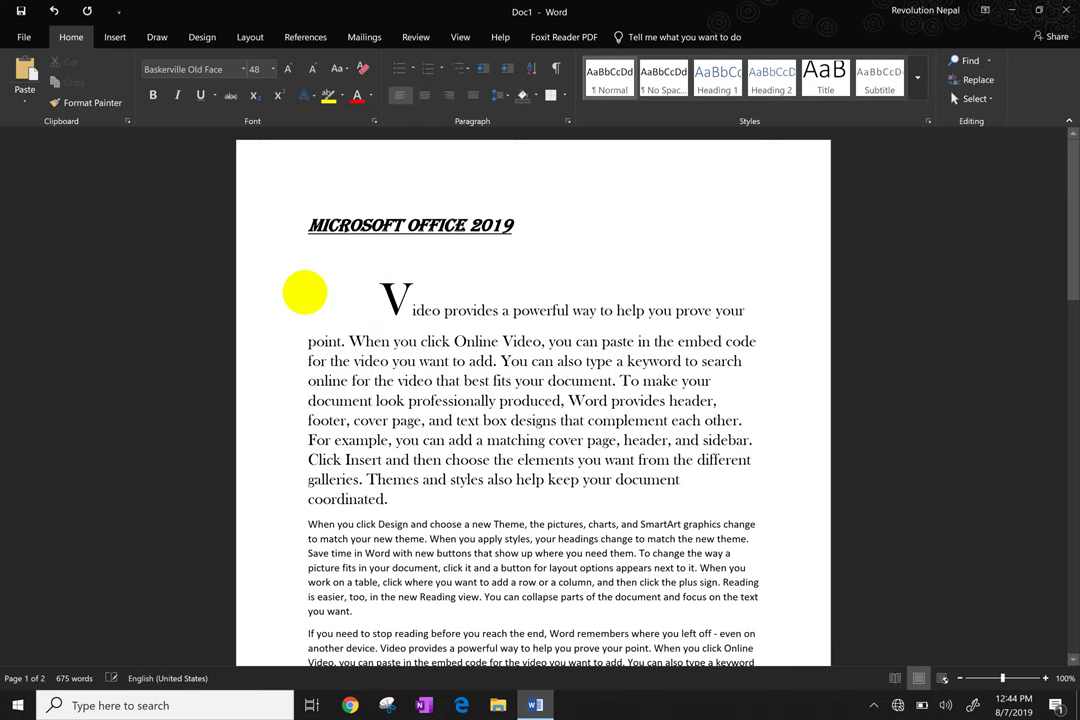
key("Return")
key("Return")
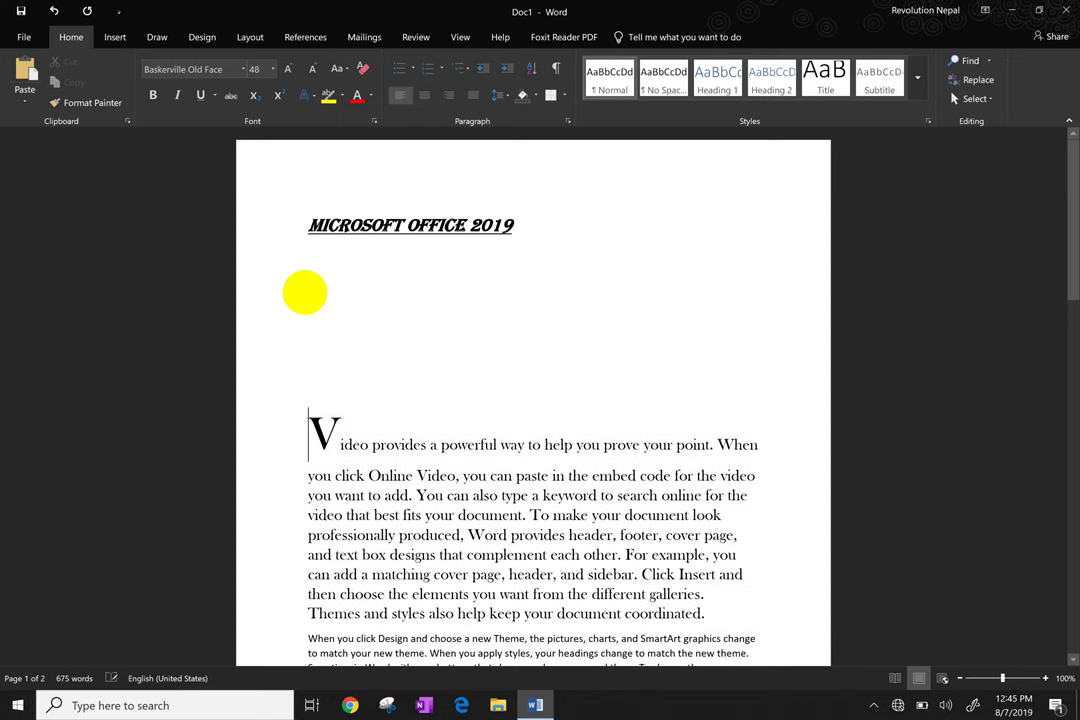
key("BackSpace")
key("BackSpace")
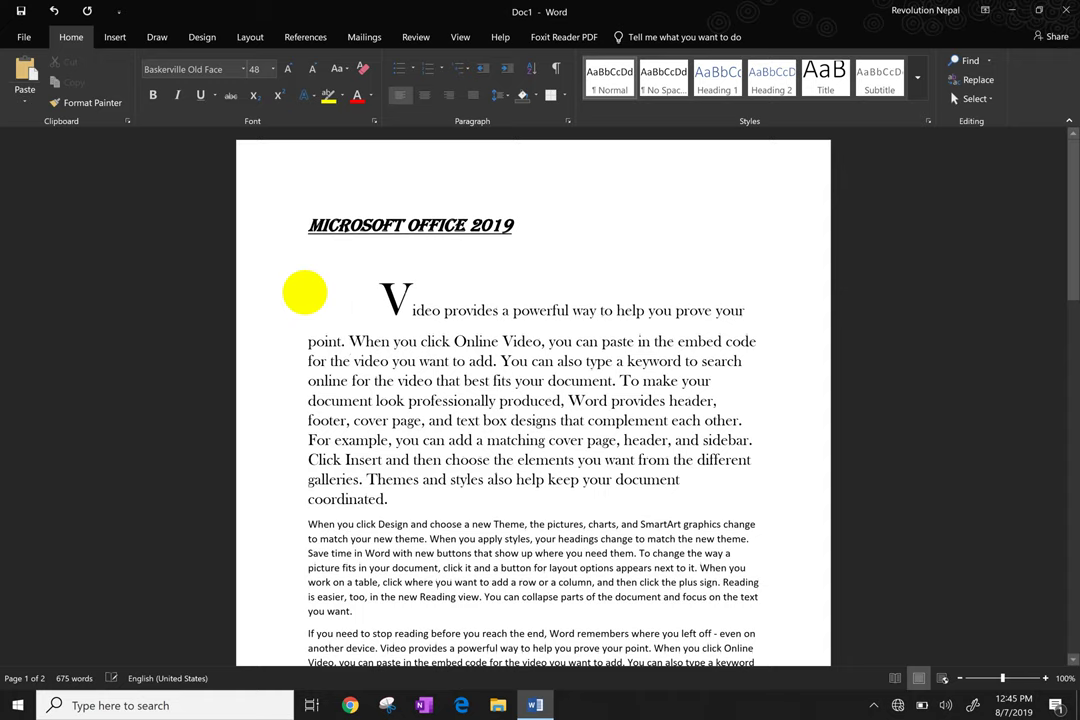
key("BackSpace")
key("BackSpace")
key("BackSpace")
key("BackSpace")
key("BackSpace")
key("BackSpace")
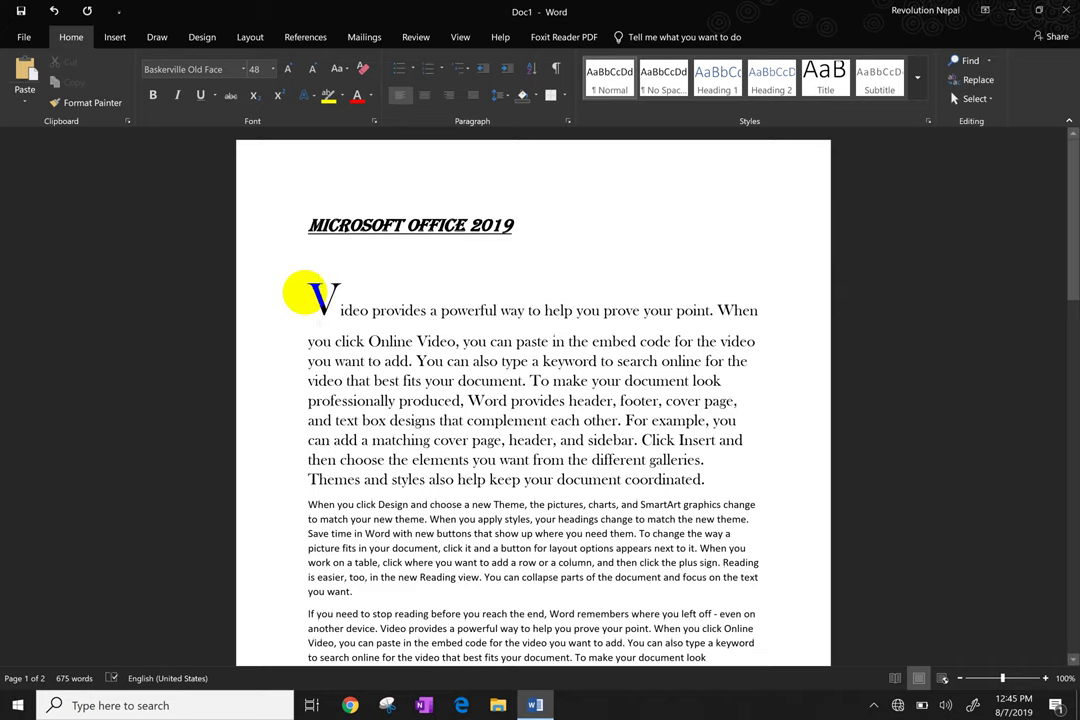
Centre the MICROSOFT OFFICE 2019 heading, leaving the caret at its end.
left_click(472, 224)
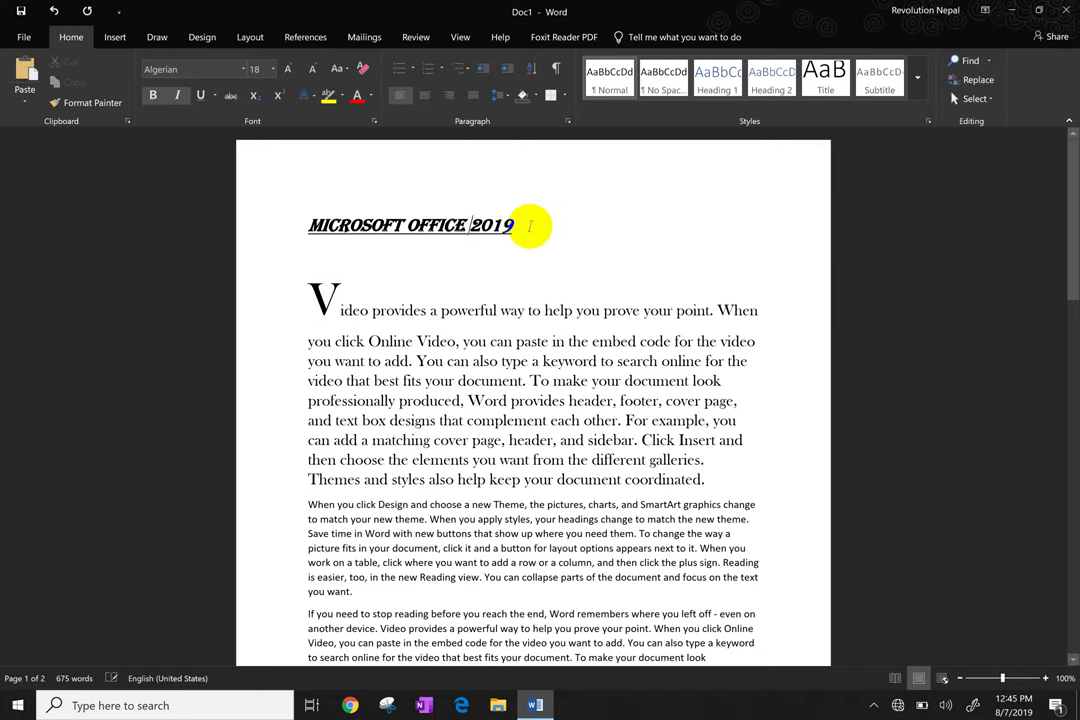
left_click_drag(530, 226, 280, 228)
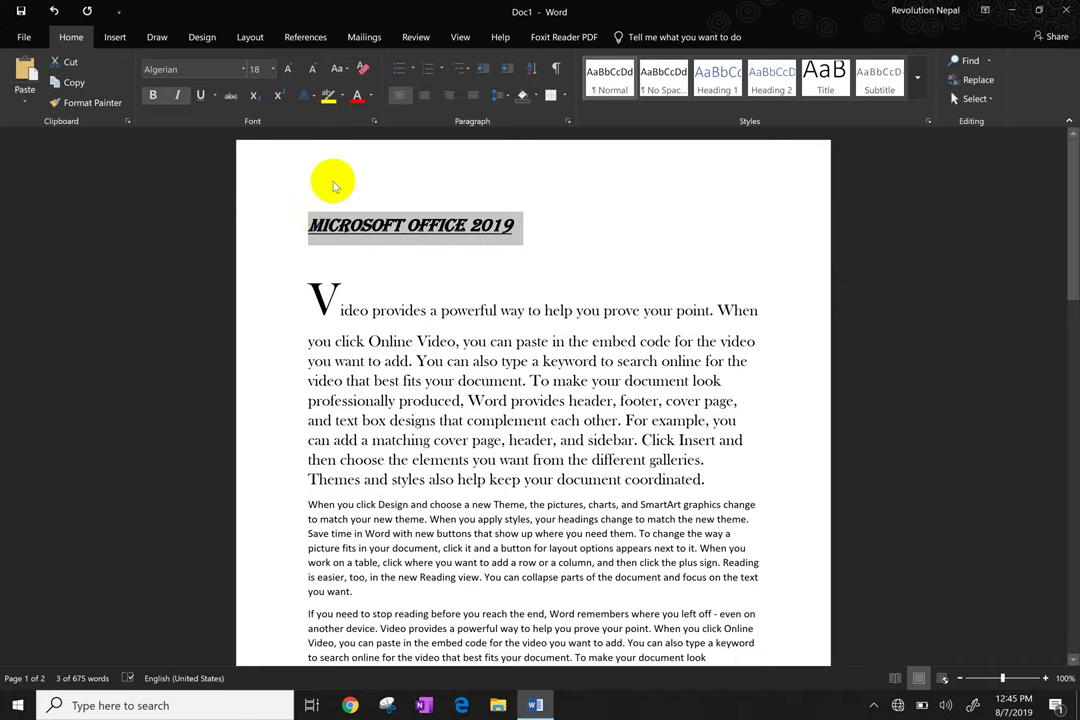
left_click(310, 226)
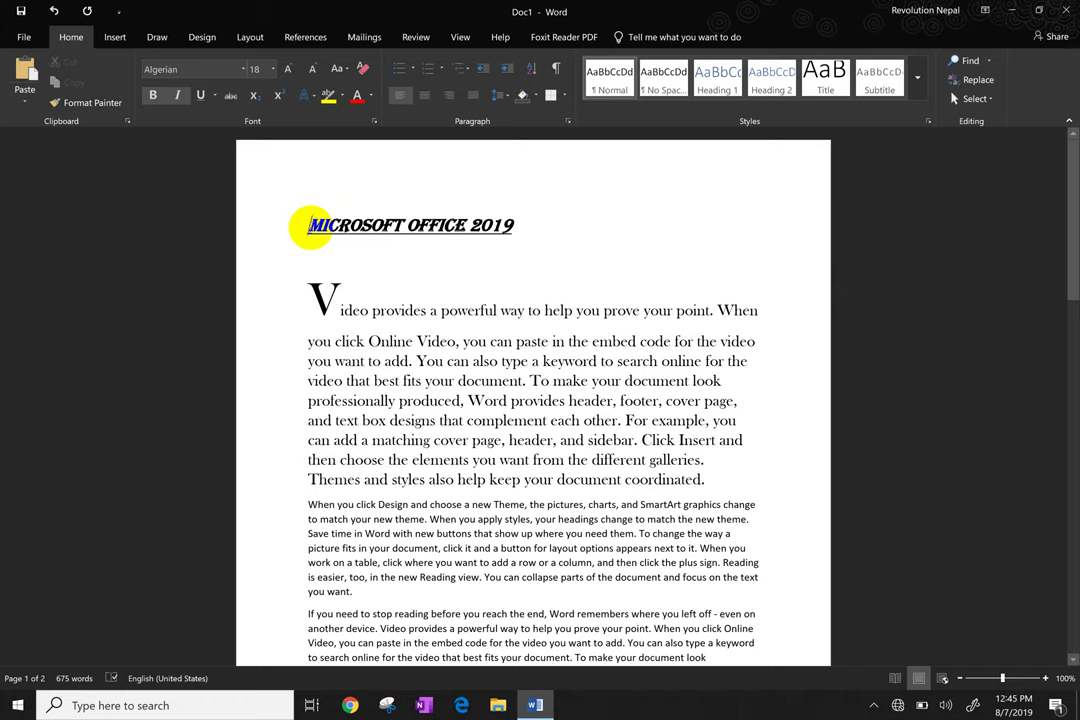
key("Tab")
key("Tab")
key("Tab")
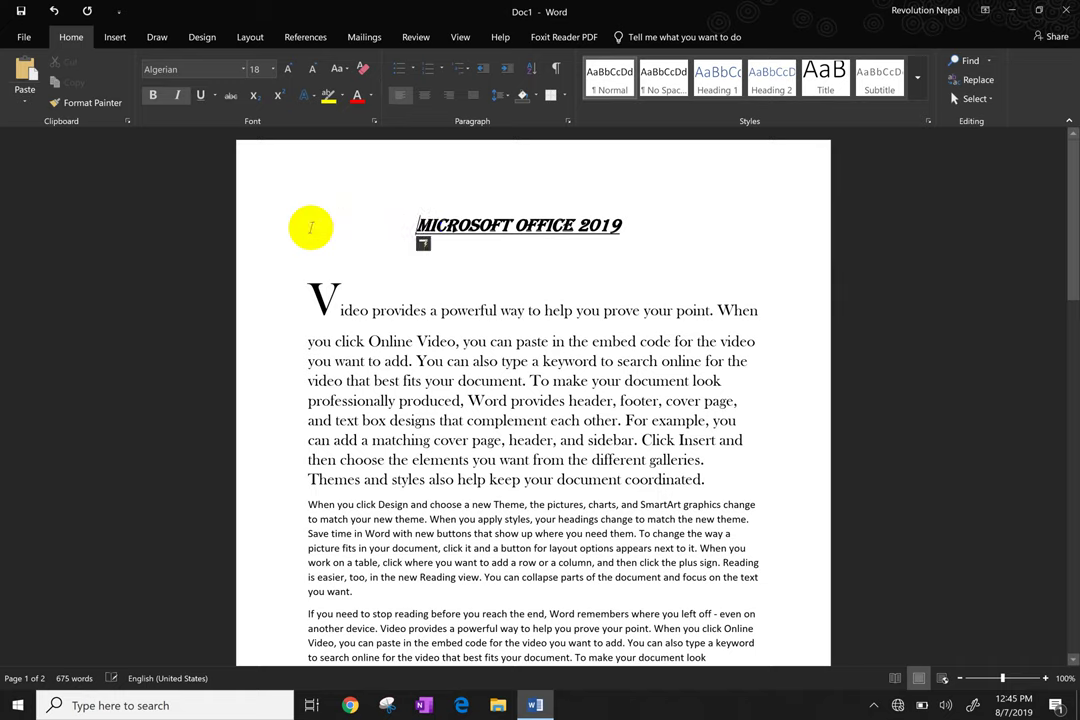
left_click(550, 258)
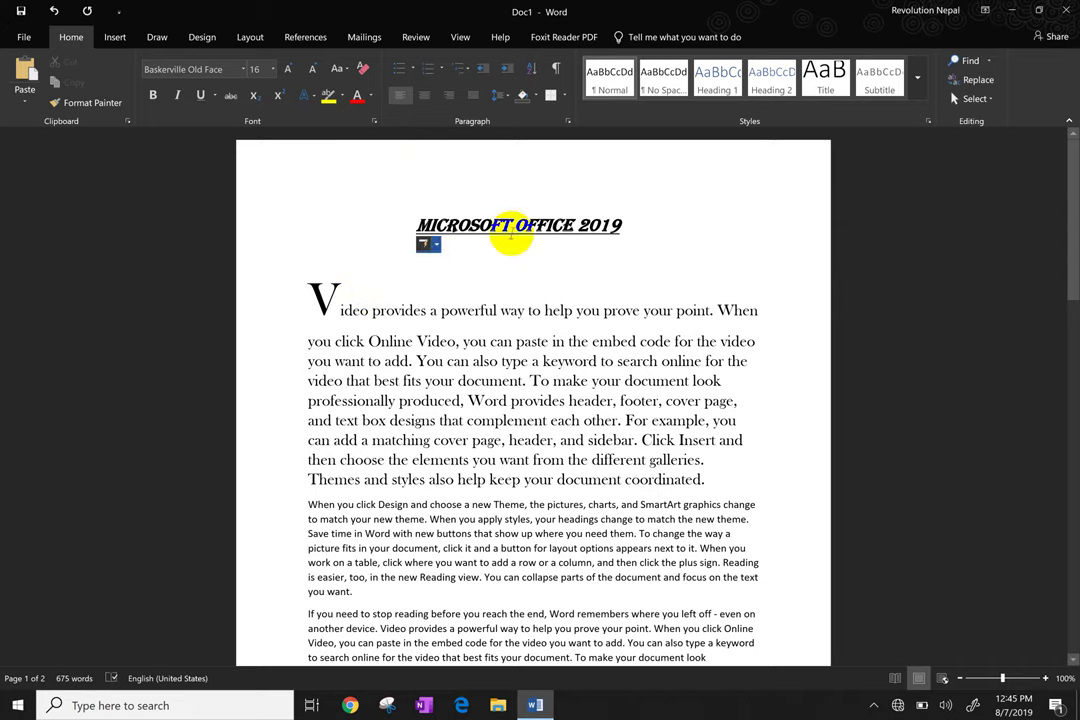
left_click(659, 224)
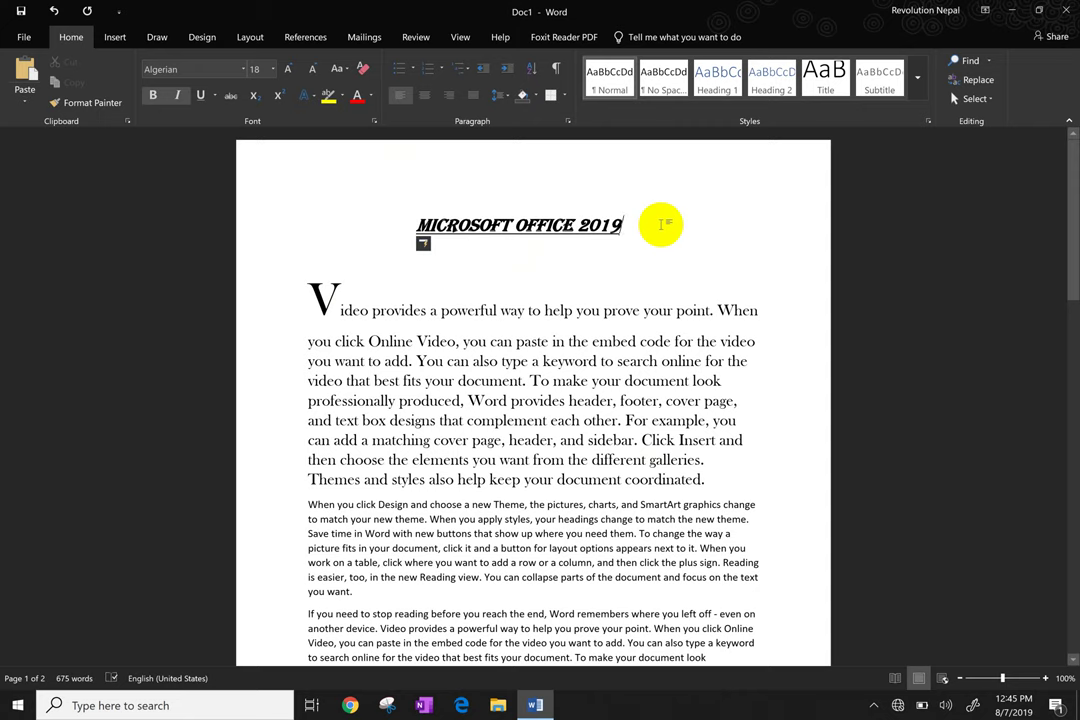
Type H2O on a new line below the heading and remove its underline.
key("Return")
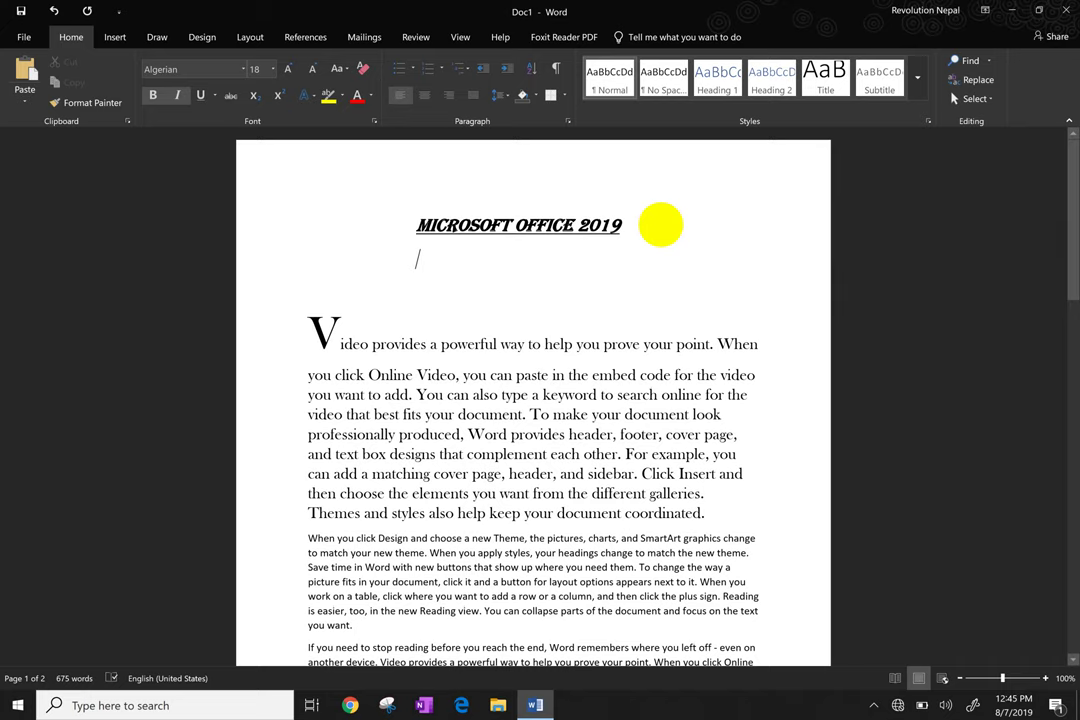
type("H2O")
double_click(440, 260)
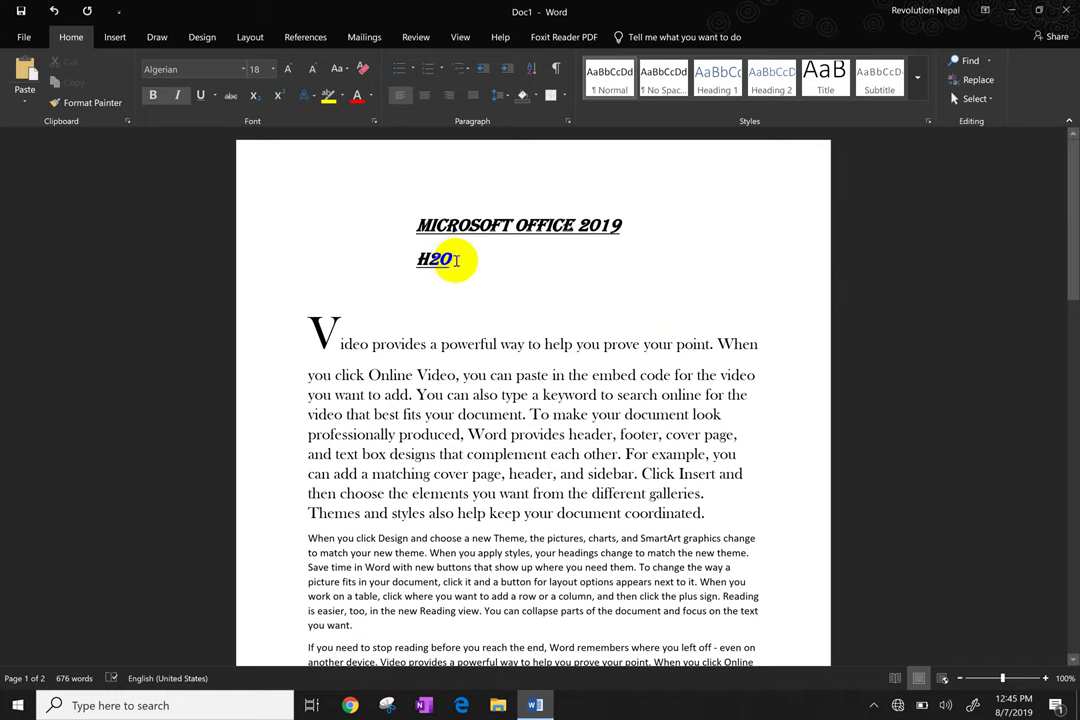
left_click_drag(442, 260, 418, 260)
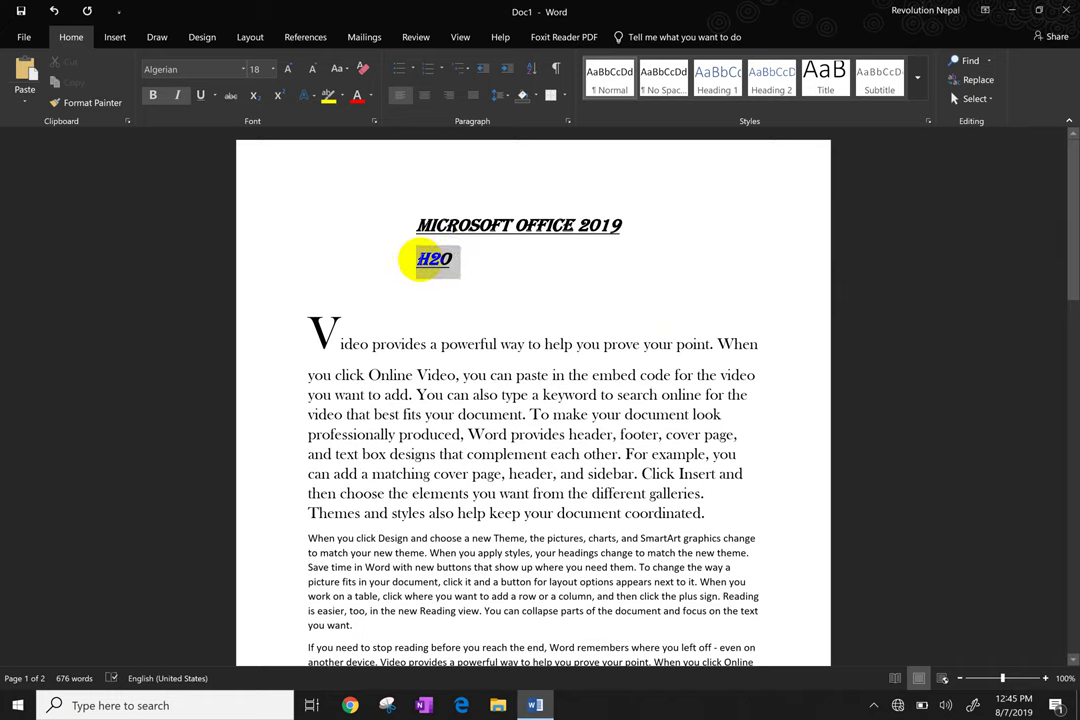
left_click(197, 95)
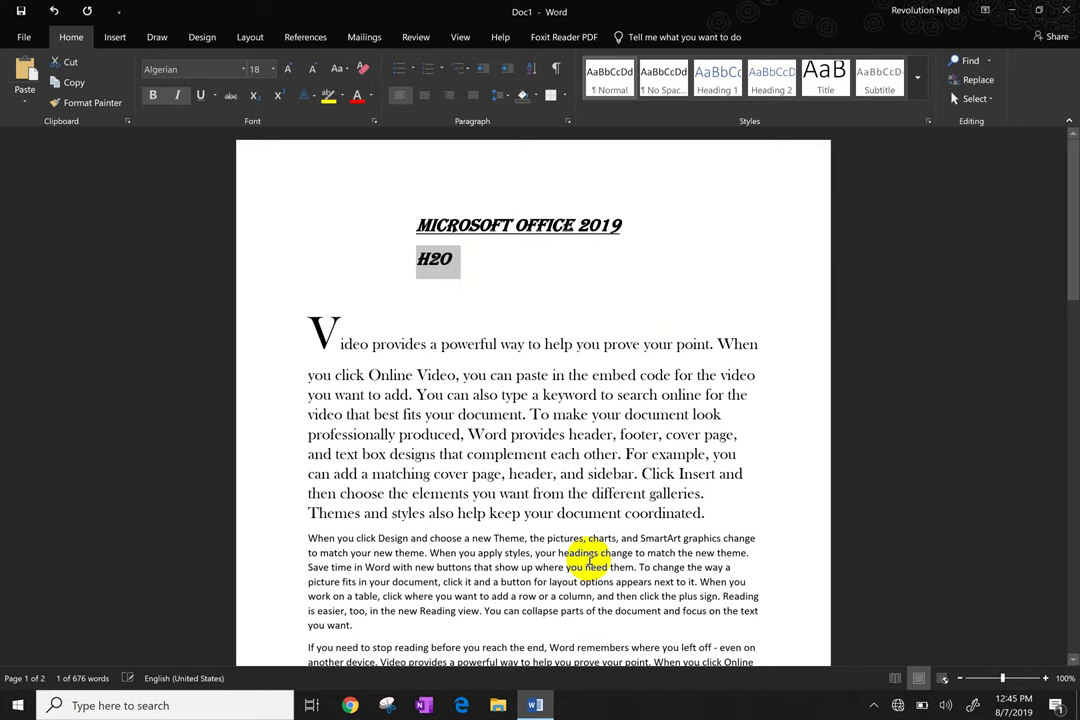
left_click(440, 259)
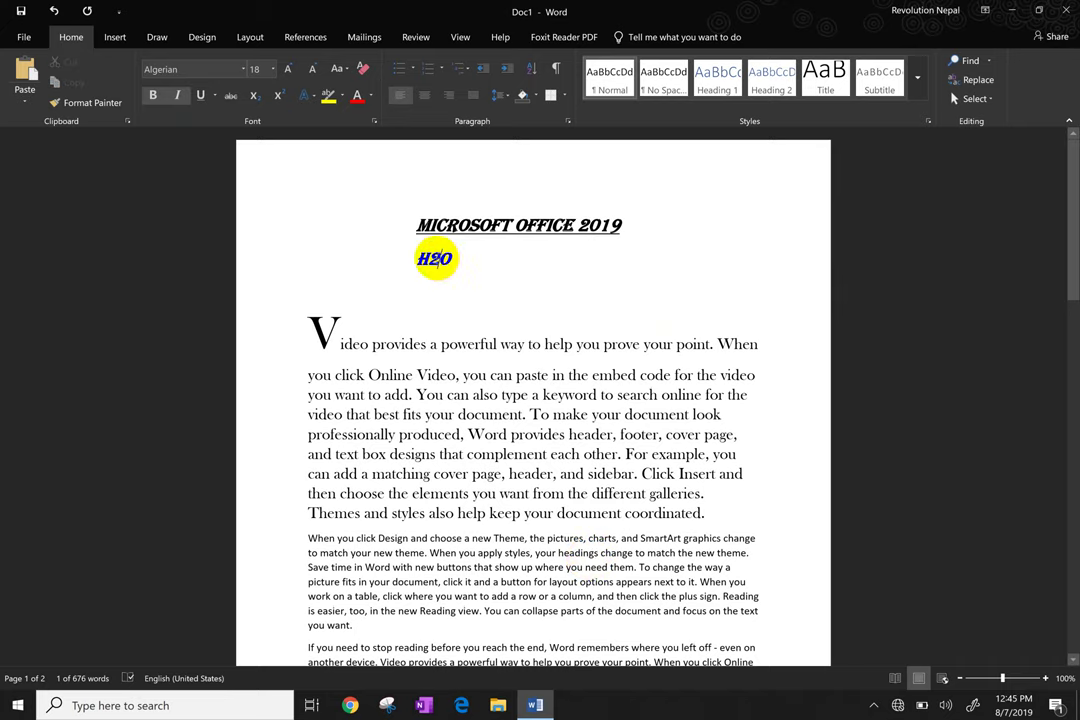
Make the 2 in H2O a subscript, then type X2 on the next line.
left_click_drag(427, 260, 434, 261)
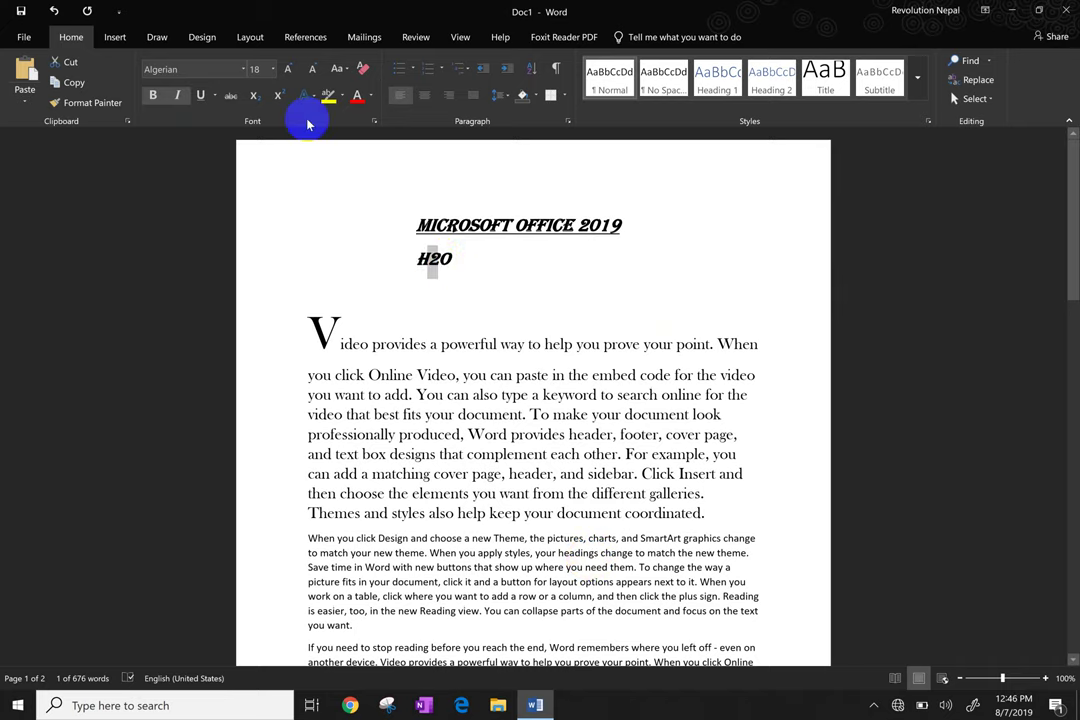
left_click(256, 96)
left_click_drag(436, 262, 456, 265)
left_click(490, 268)
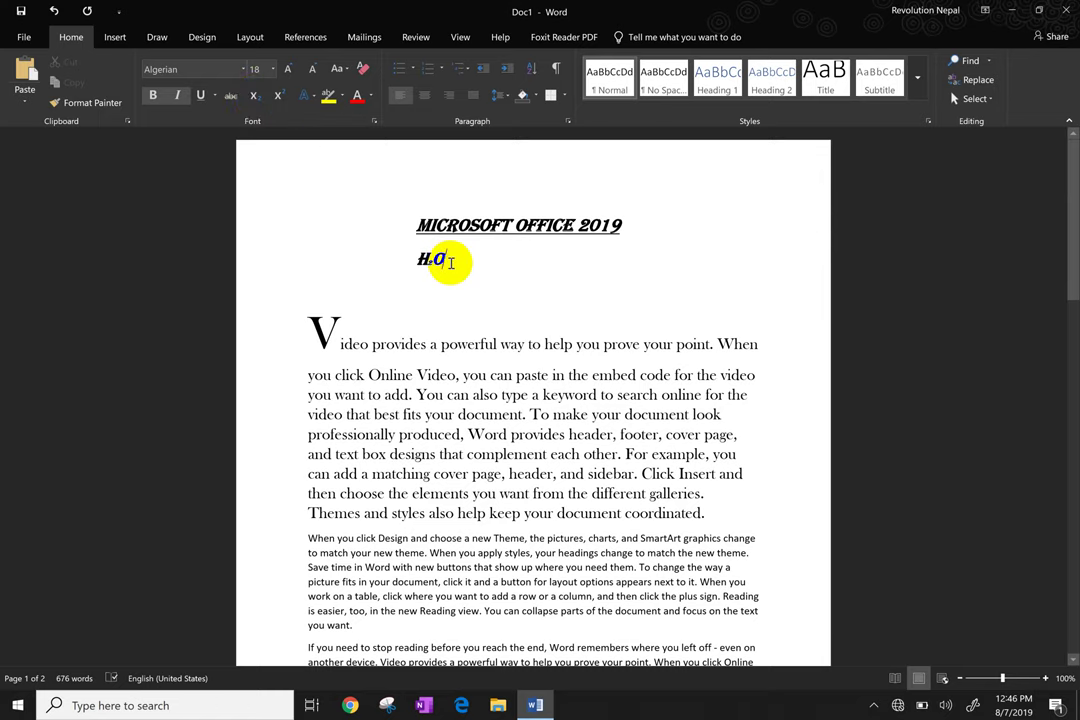
key("Return")
type("X2")
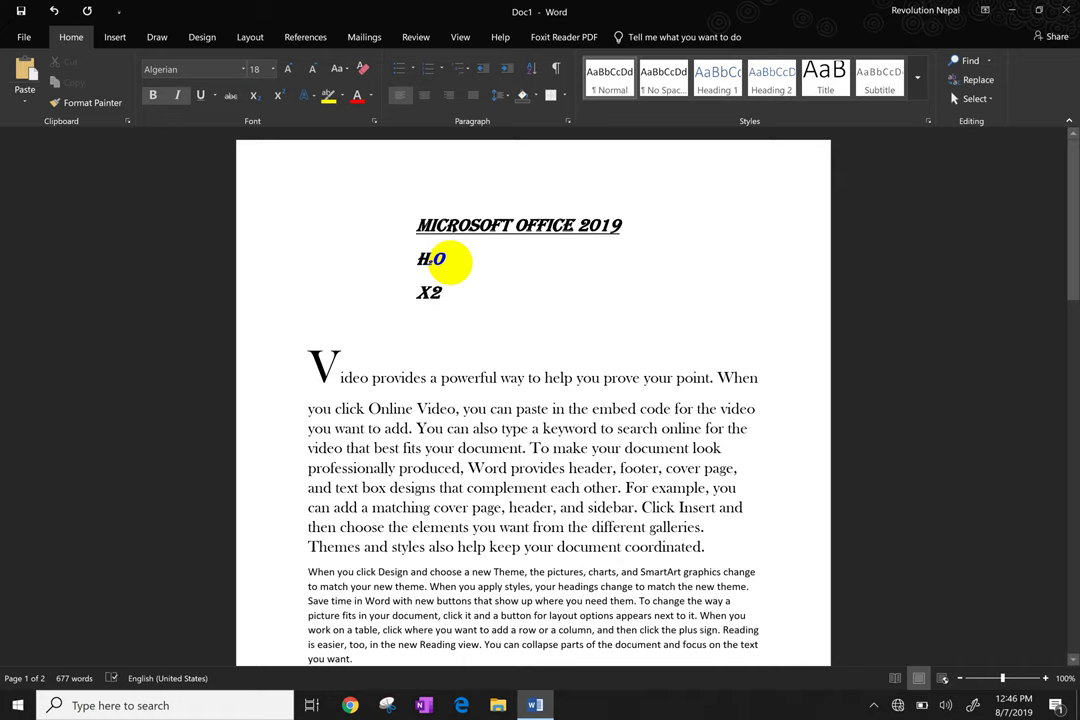
Raise the 2 in X2 to superscript, then select the H₂O and X² lines.
double_click(433, 293)
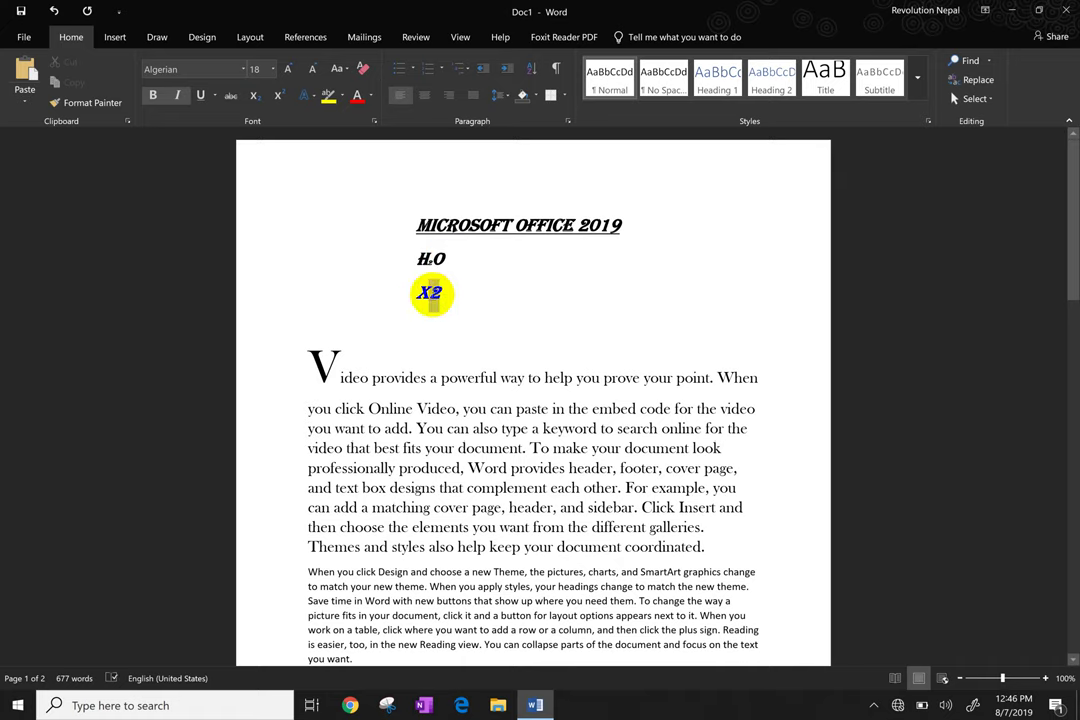
left_click(283, 96)
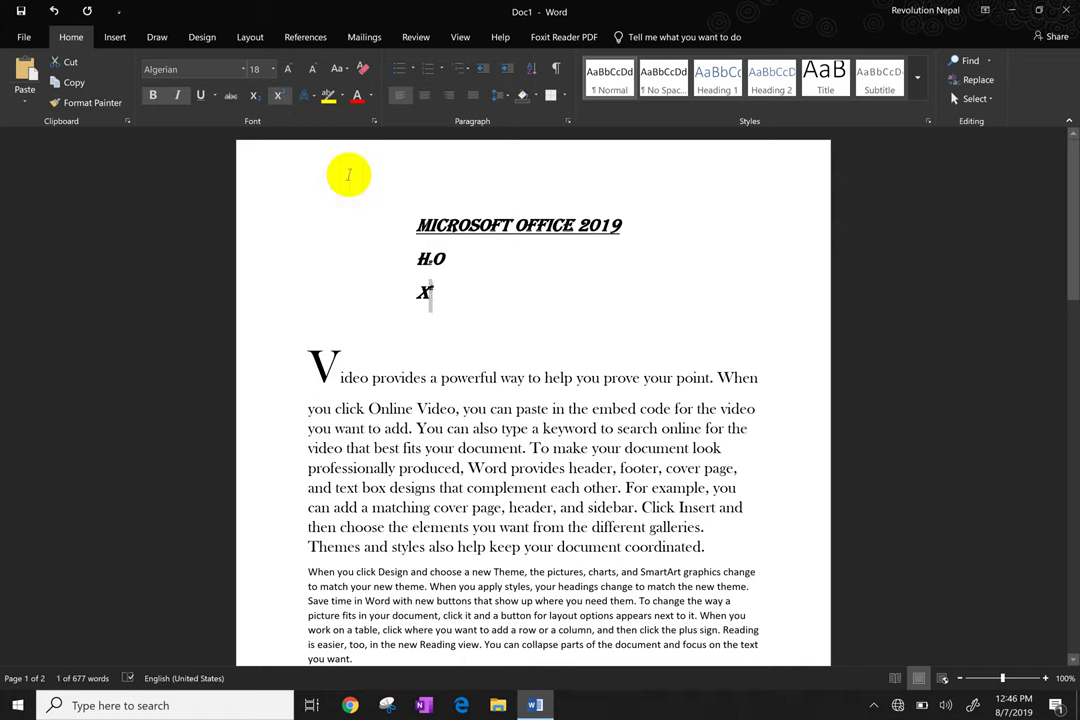
left_click(446, 291)
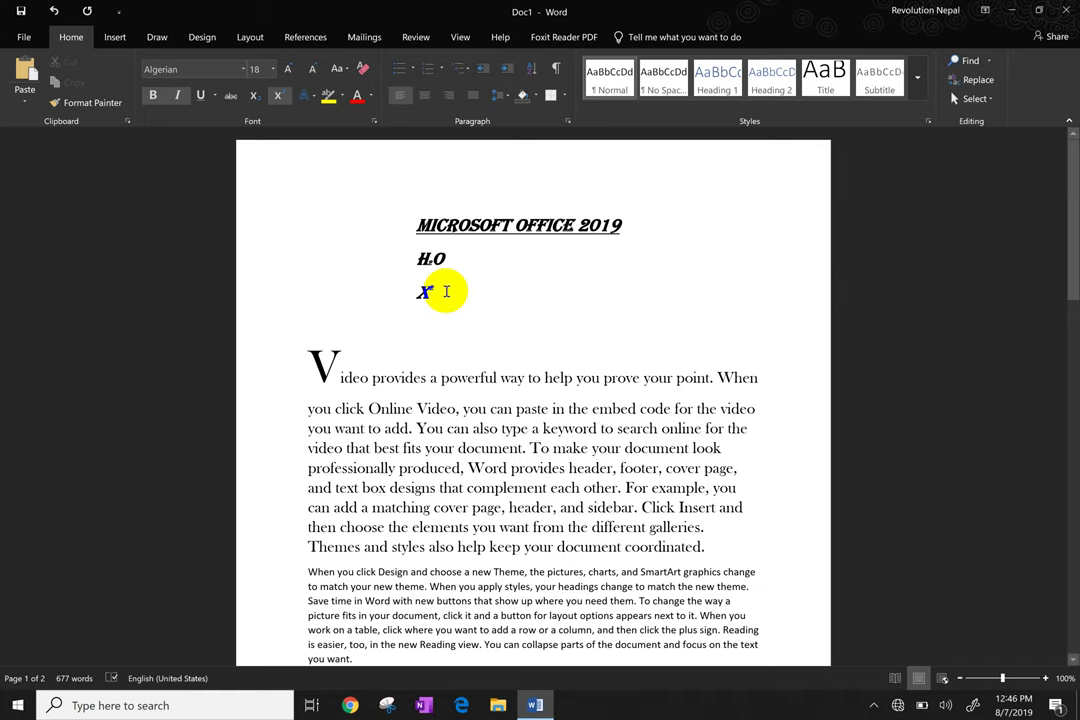
left_click_drag(446, 291, 386, 265)
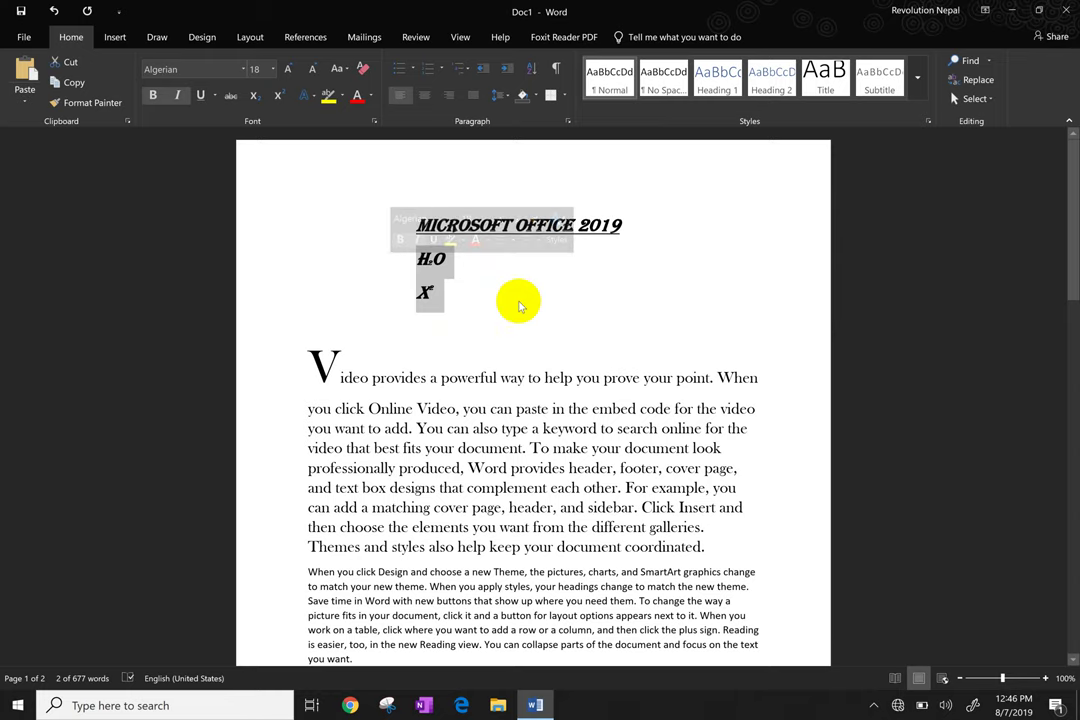
Delete the selected H₂O and x² lines so MICROSOFT OFFICE 2019 sits directly above the body text.
key("Delete")
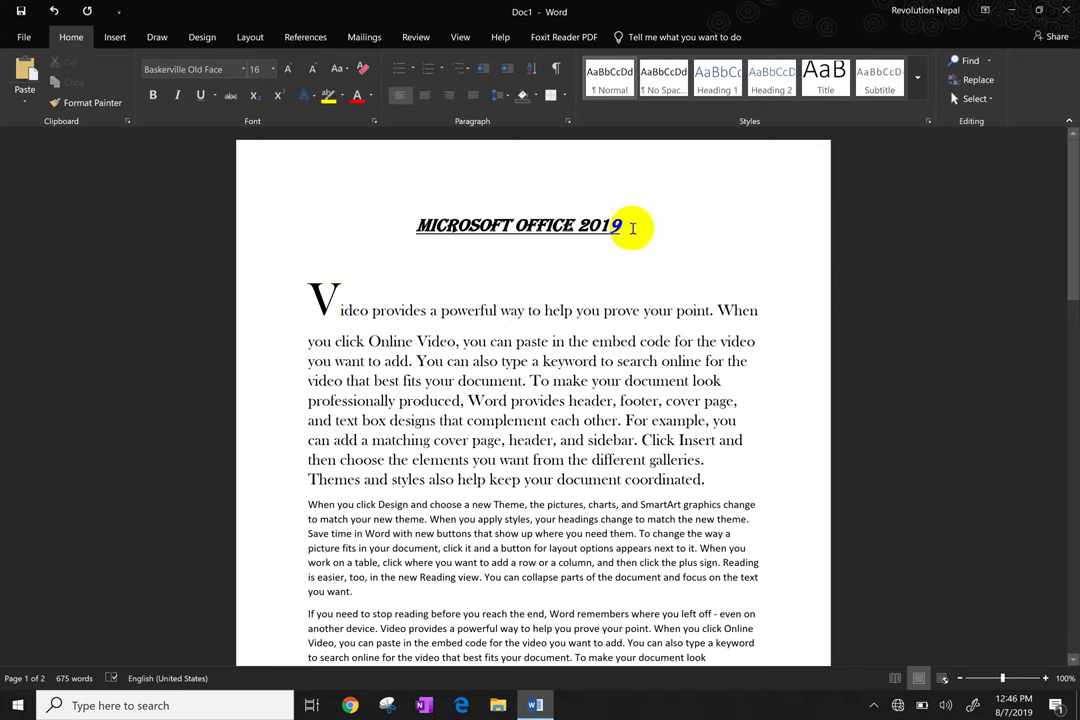
left_click_drag(622, 225, 412, 220)
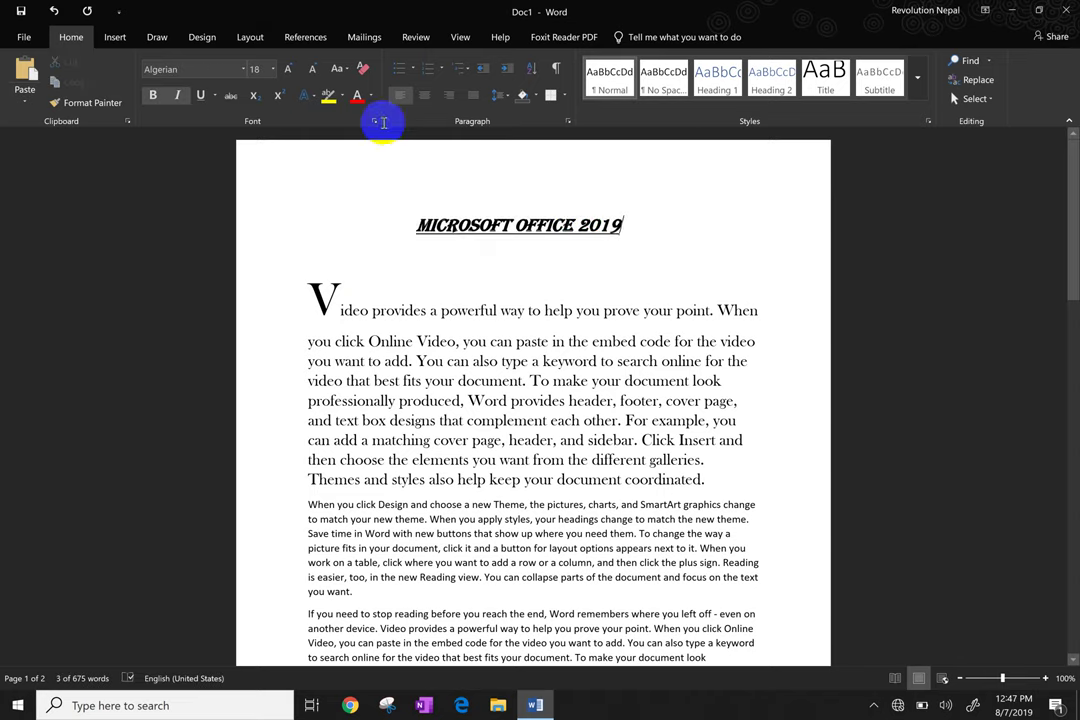
Select the MICROSOFT OFFICE 2019 heading and colour it red.
left_click(633, 227)
left_click_drag(633, 227, 393, 224)
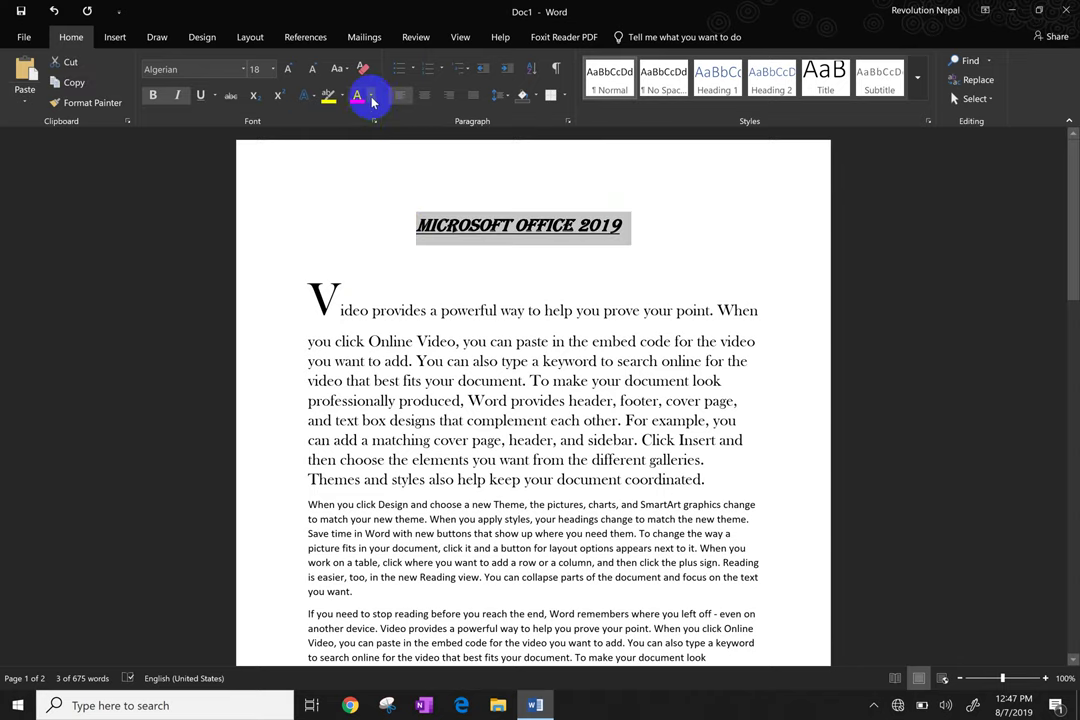
left_click(370, 97)
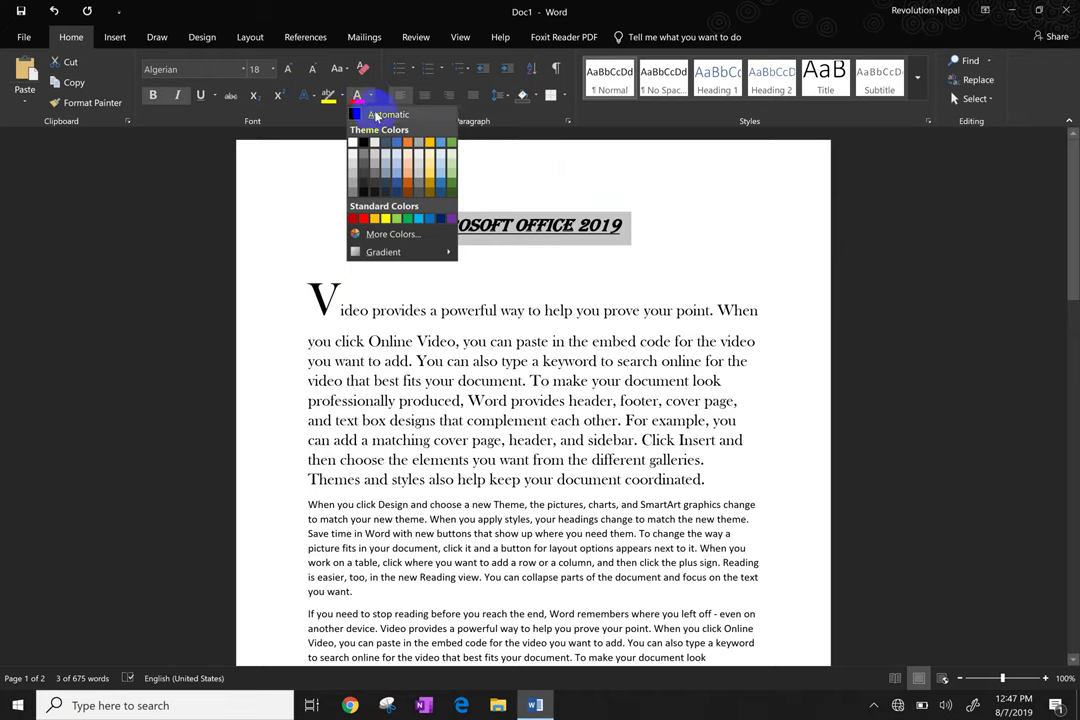
left_click(364, 219)
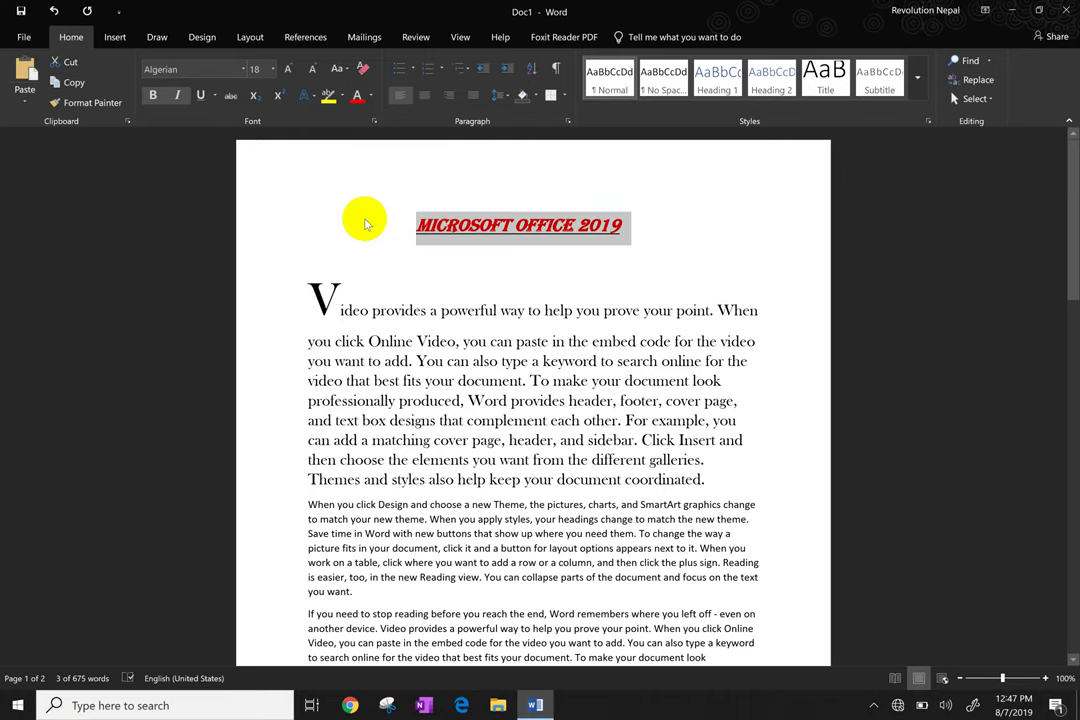
Give the heading a light gradient variation of its red font colour.
left_click(370, 97)
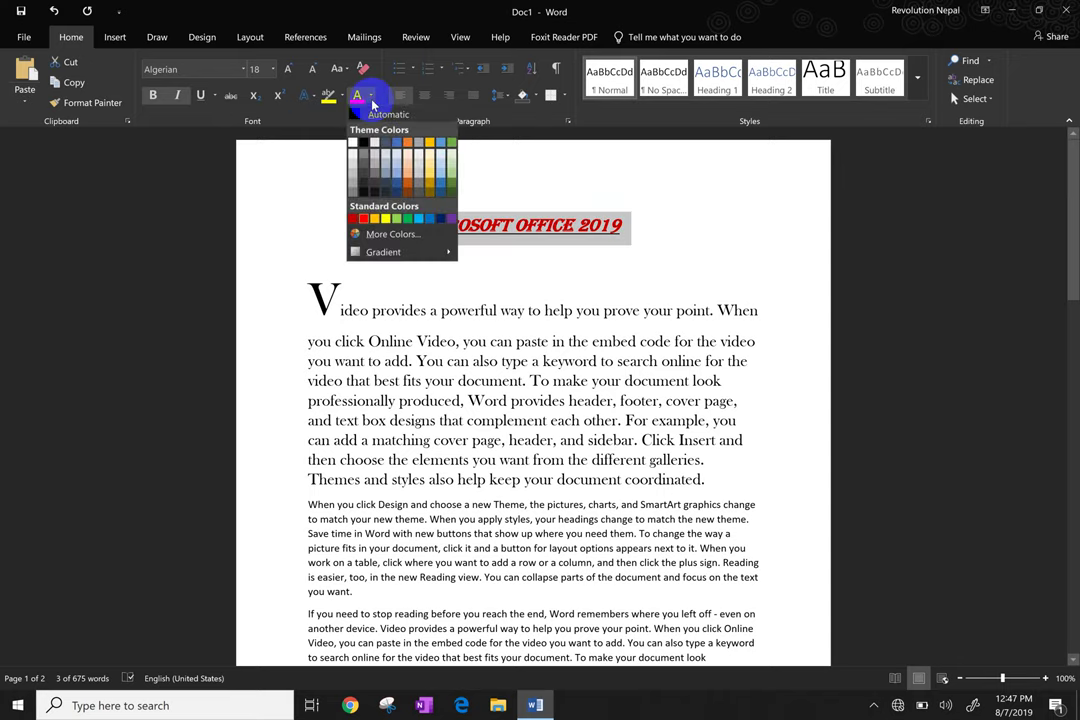
mouse_move(383, 252)
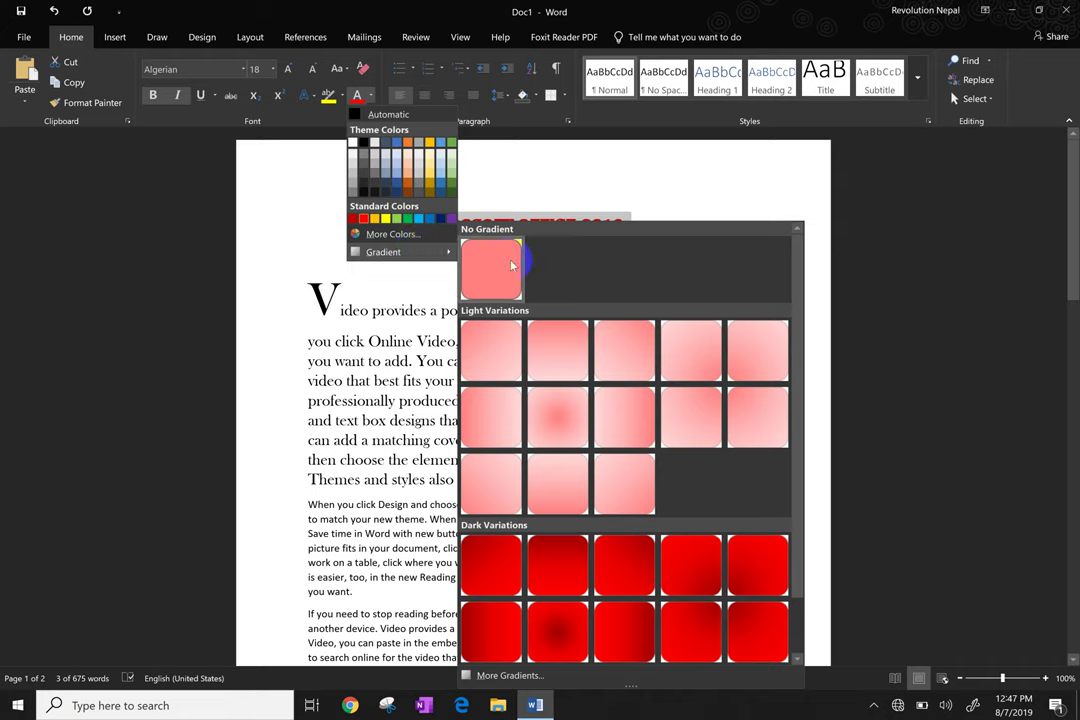
left_click(555, 578)
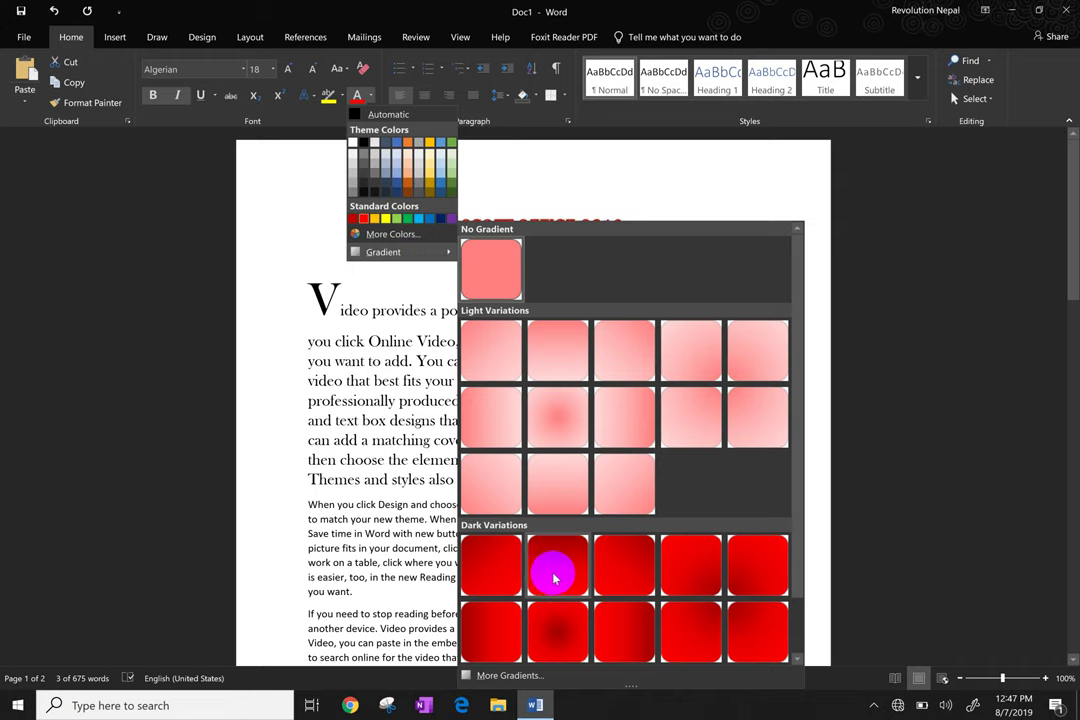
left_click(557, 418)
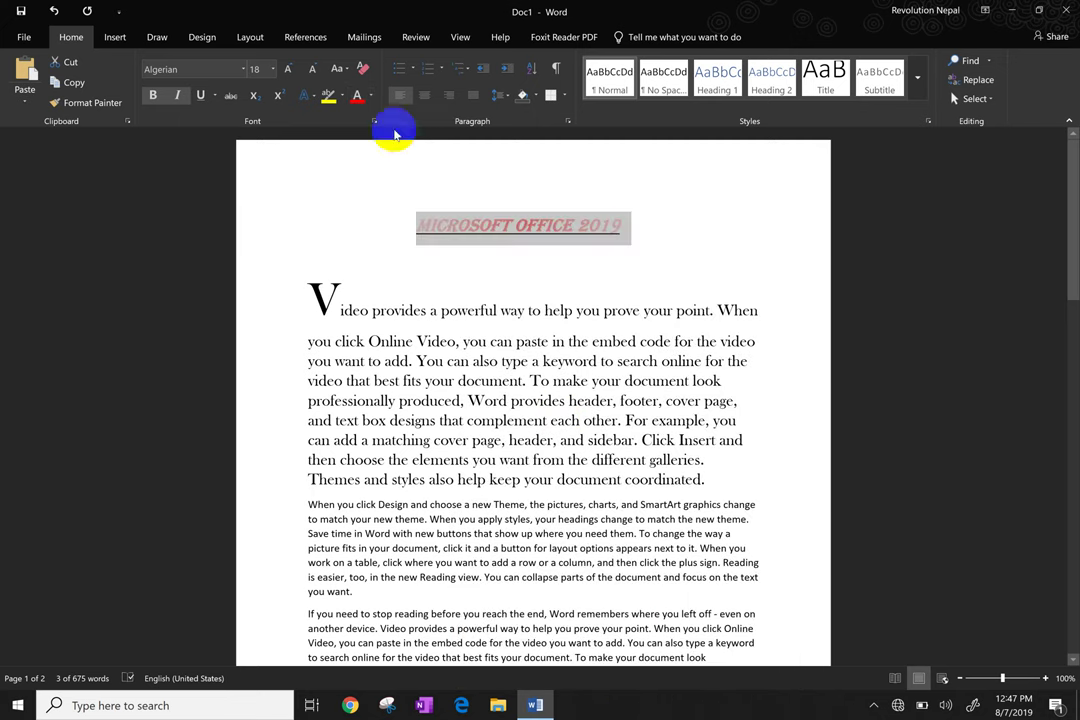
Change the MICROSOFT OFFICE 2019 heading's font colour to Dark Blue.
left_click(370, 95)
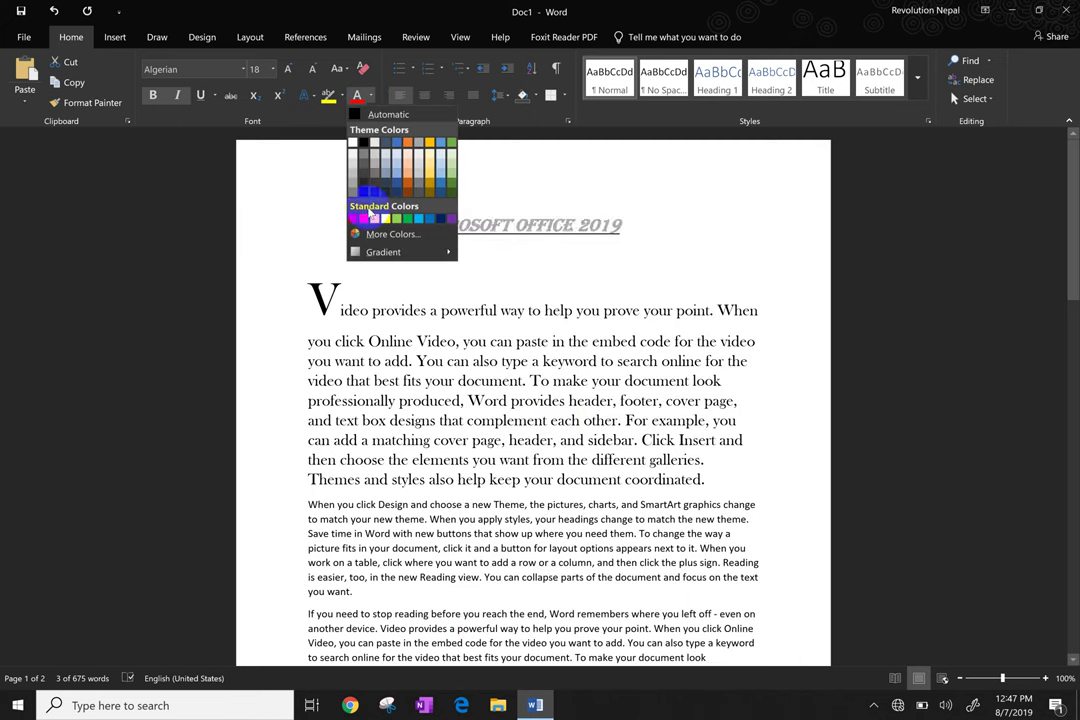
left_click(441, 219)
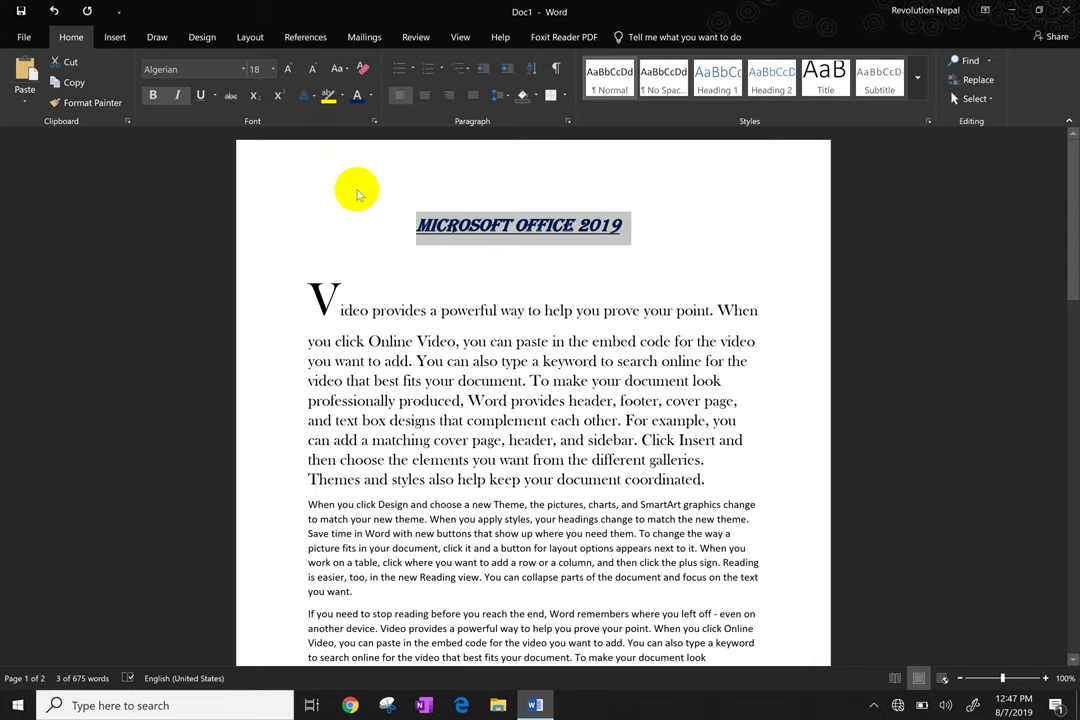
left_click(341, 95)
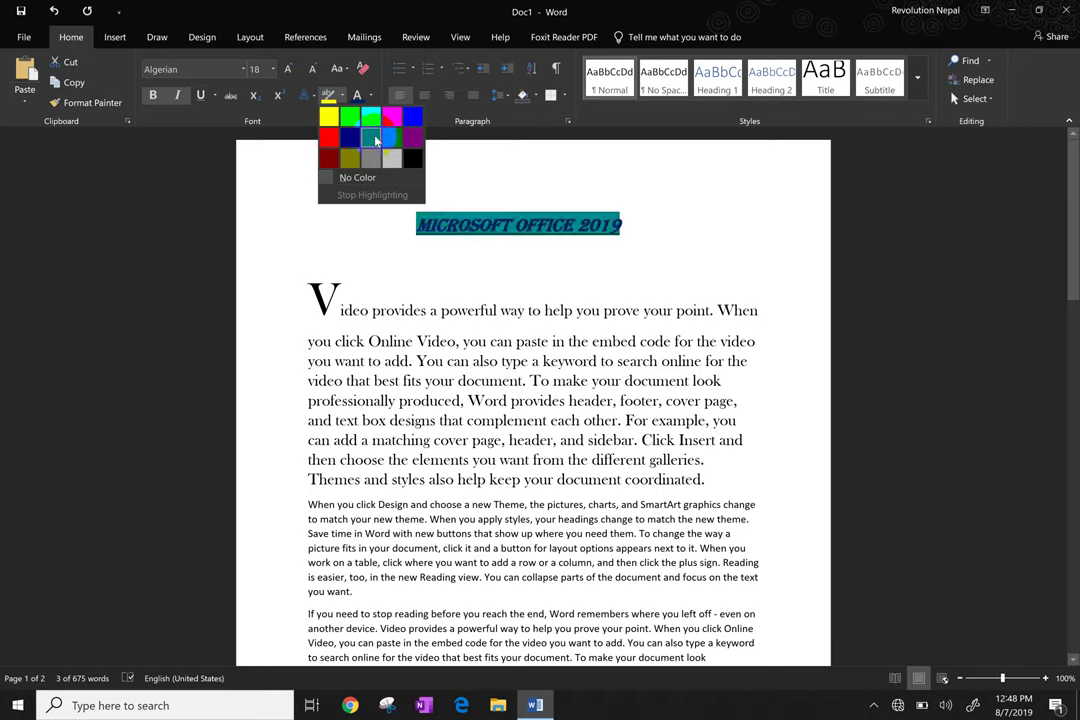
left_click(407, 146)
left_click(260, 188)
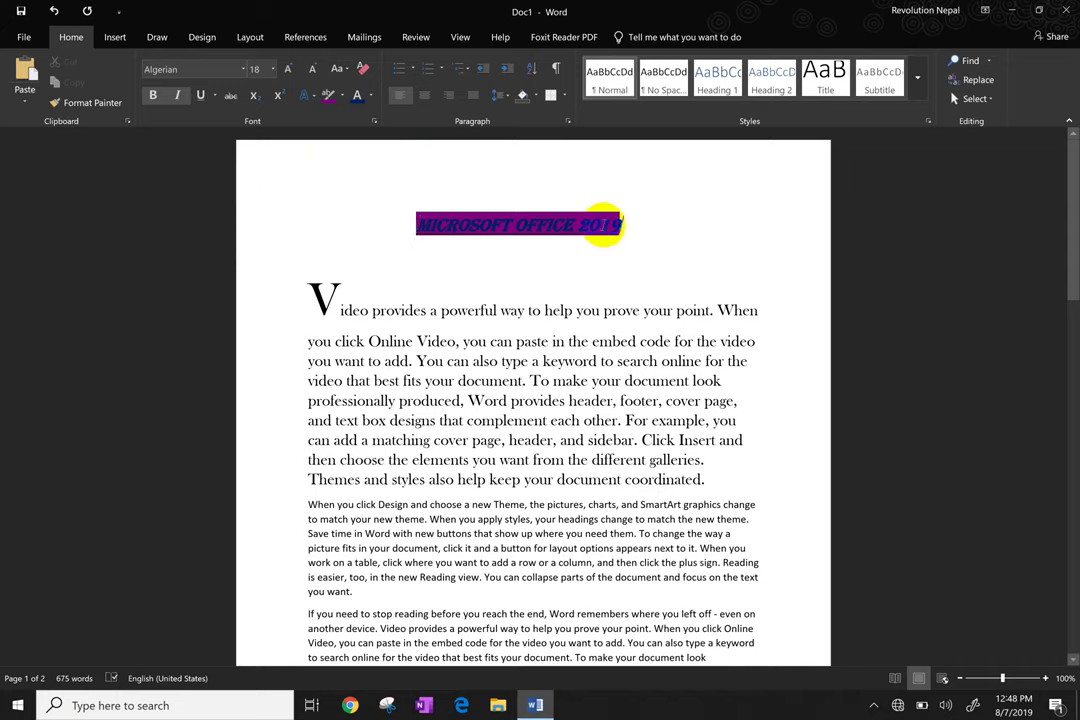
left_click_drag(622, 224, 367, 211)
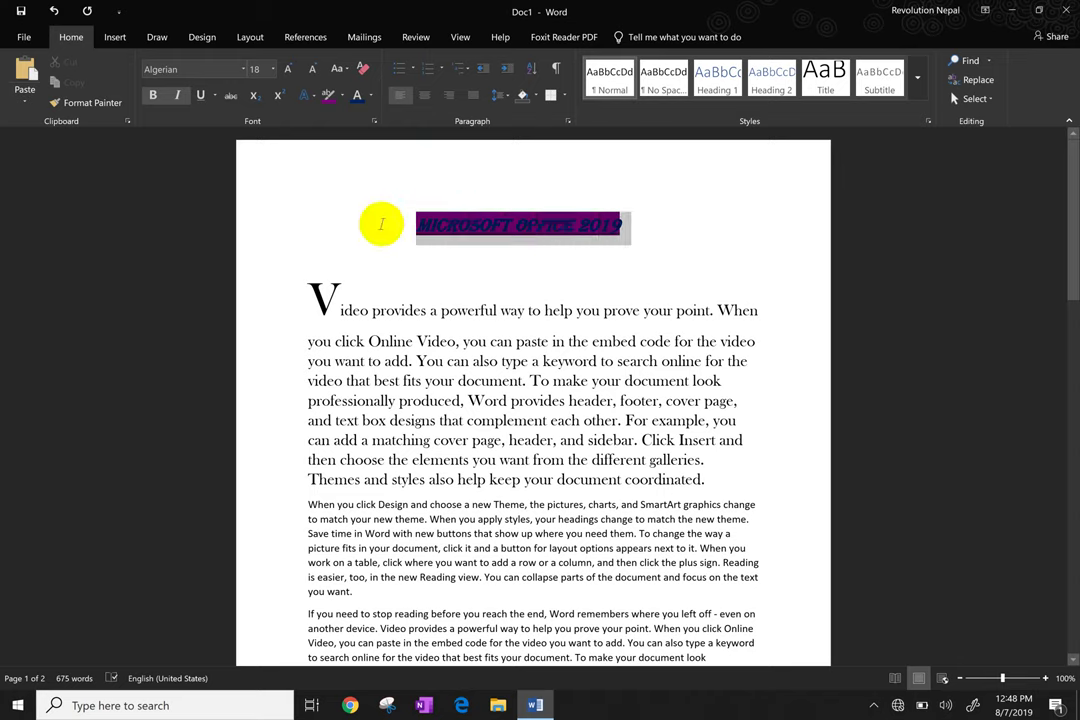
left_click(338, 95)
left_click(351, 178)
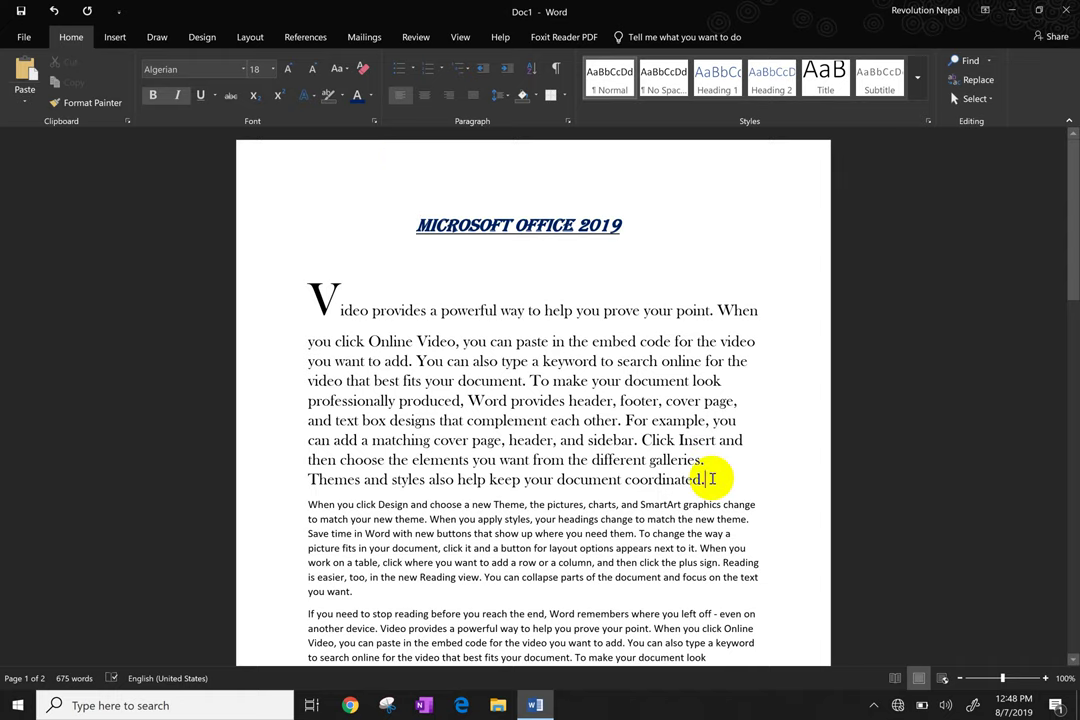
Delete the Video provides paragraph and the word 'When' at the start of the next one.
left_click_drag(712, 479, 352, 311)
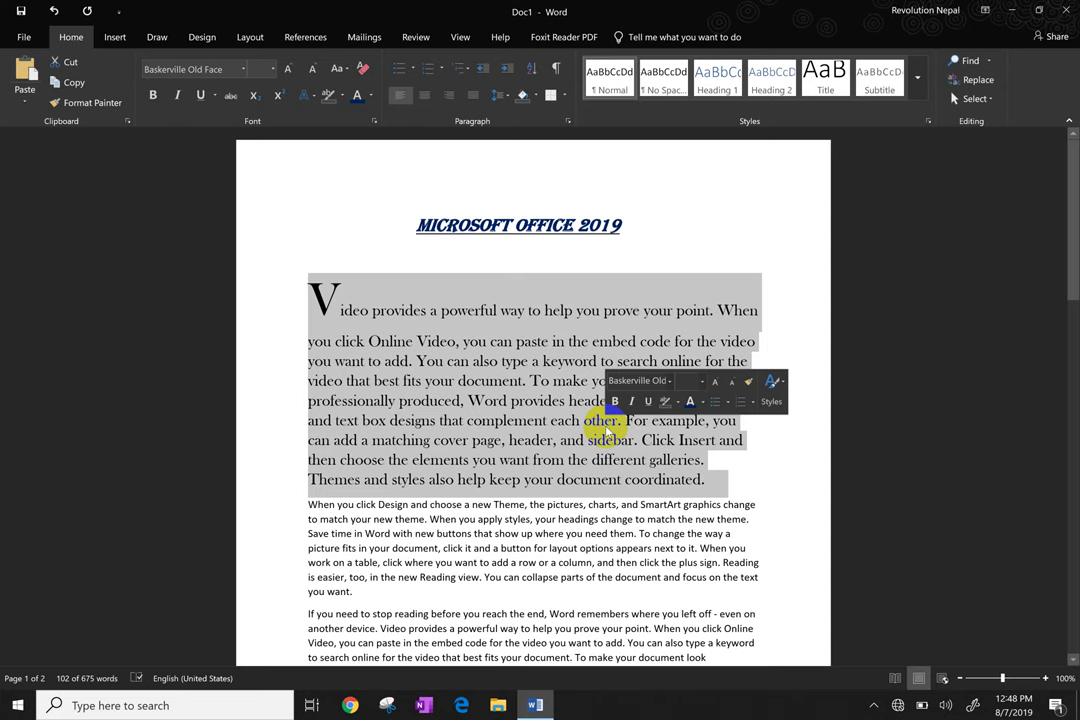
key("Delete")
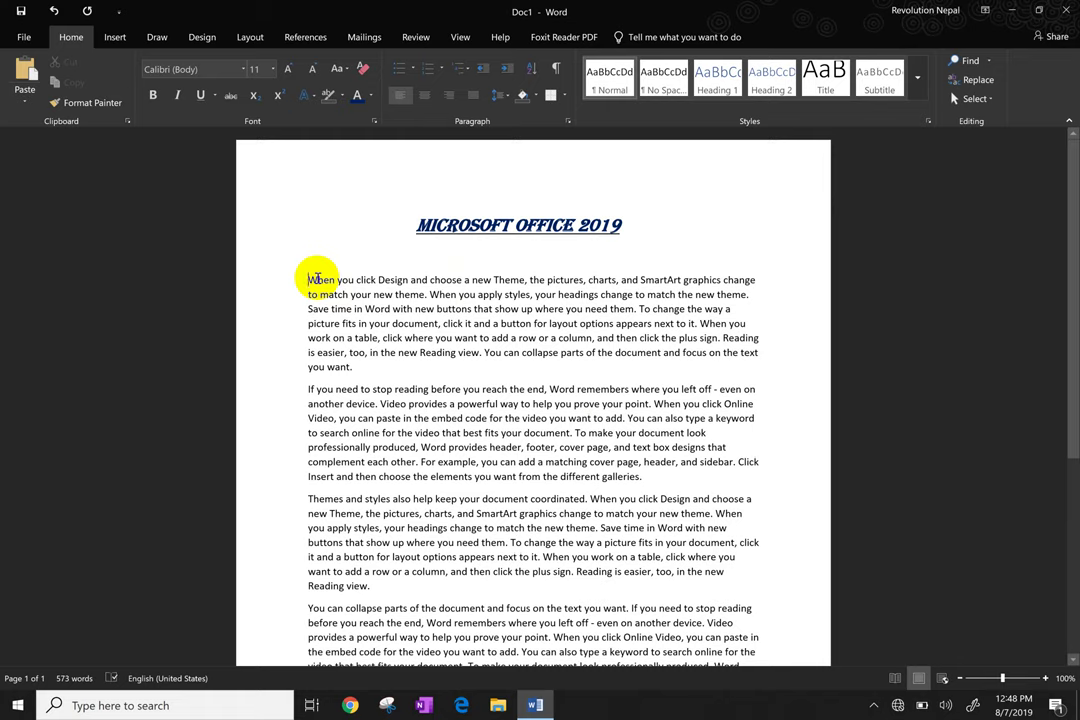
left_click_drag(333, 281, 284, 281)
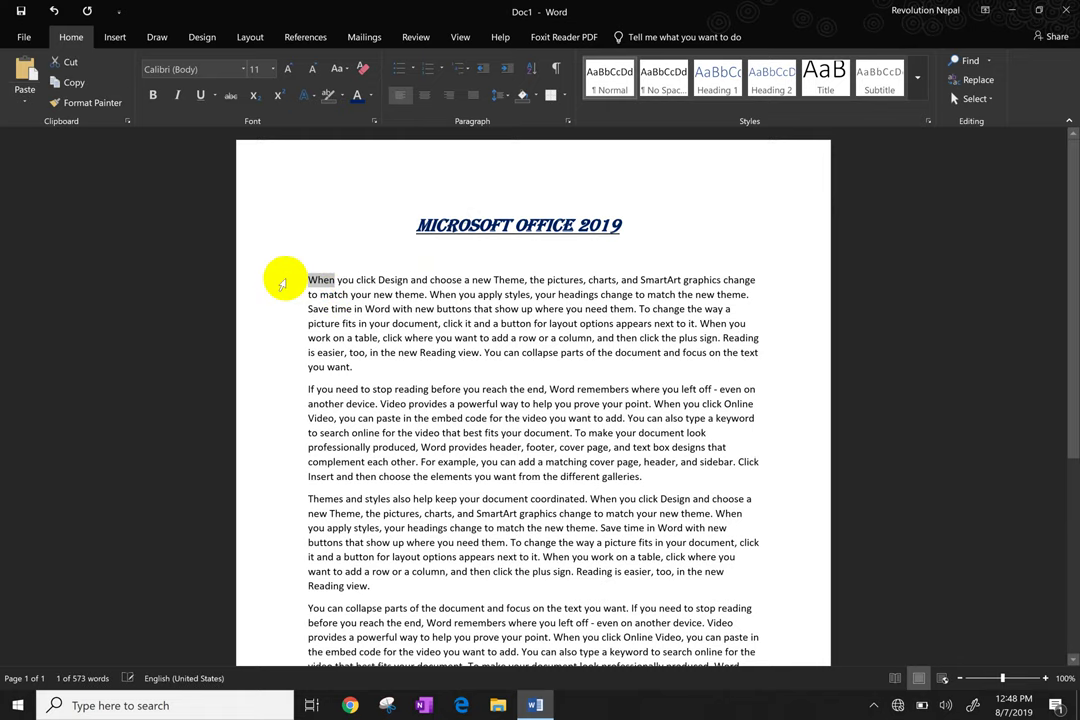
key("Delete")
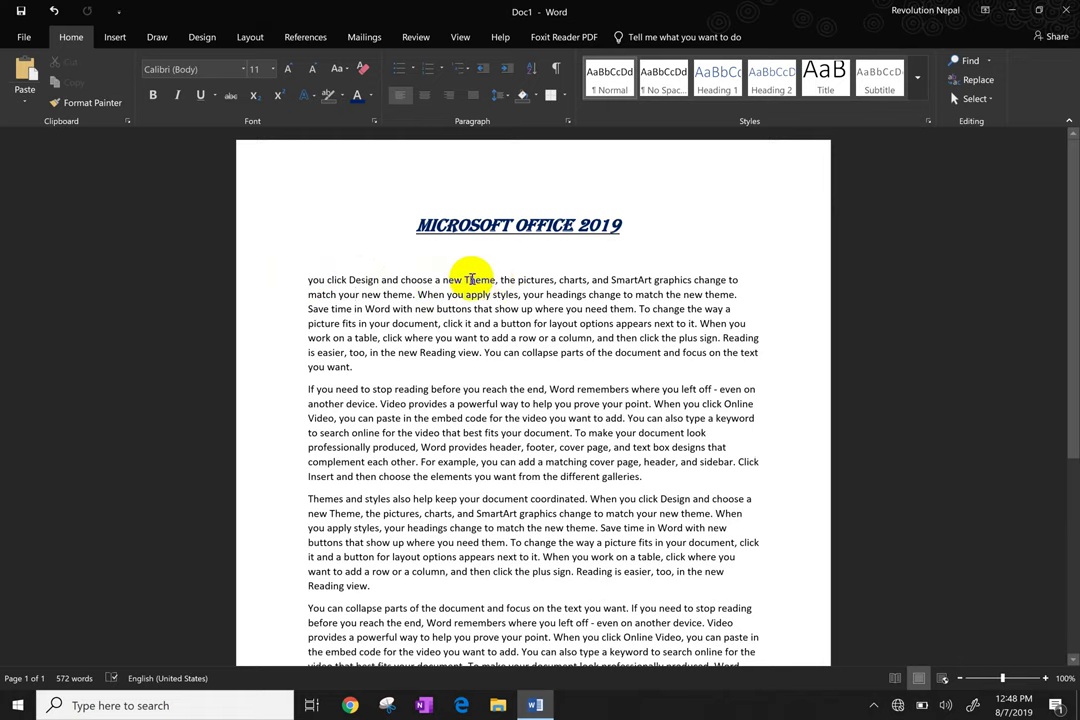
Lowercase the T of 'Theme' and start a new paragraph after 'theme,'.
left_click(471, 281)
key("BackSpace")
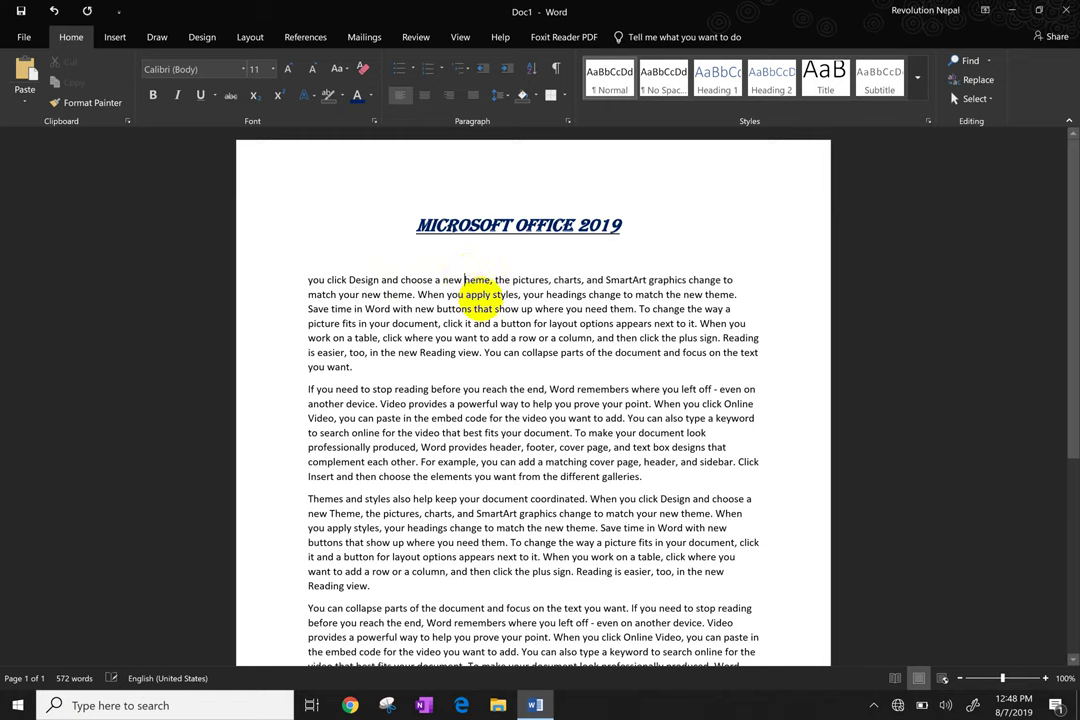
type("t")
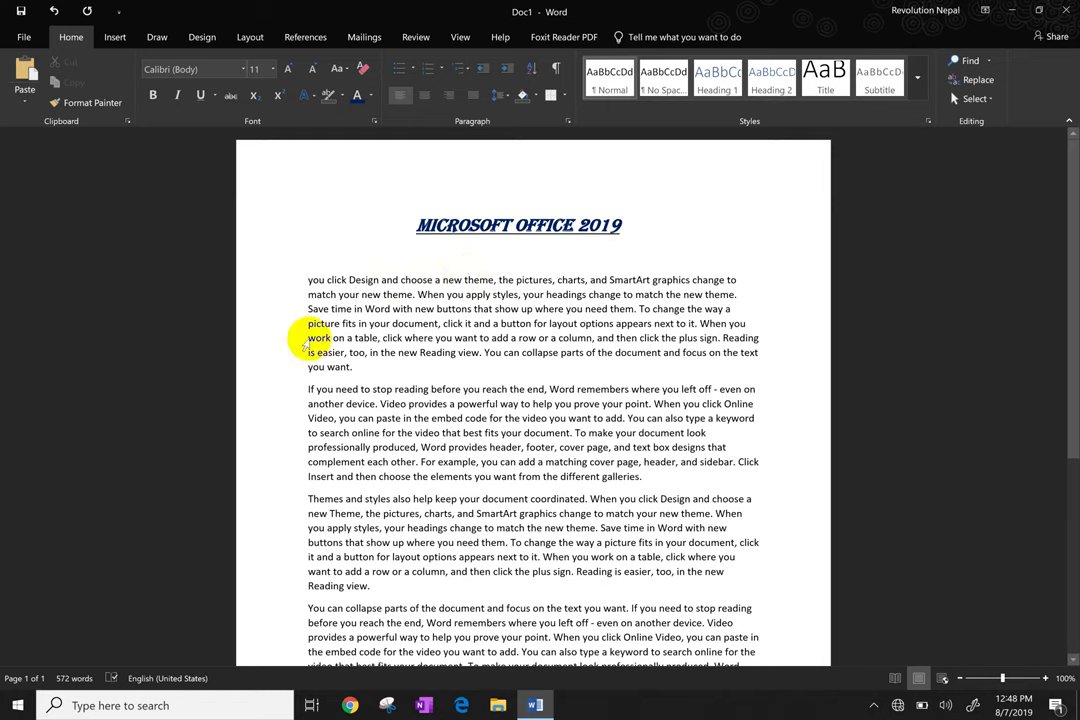
left_click(496, 281)
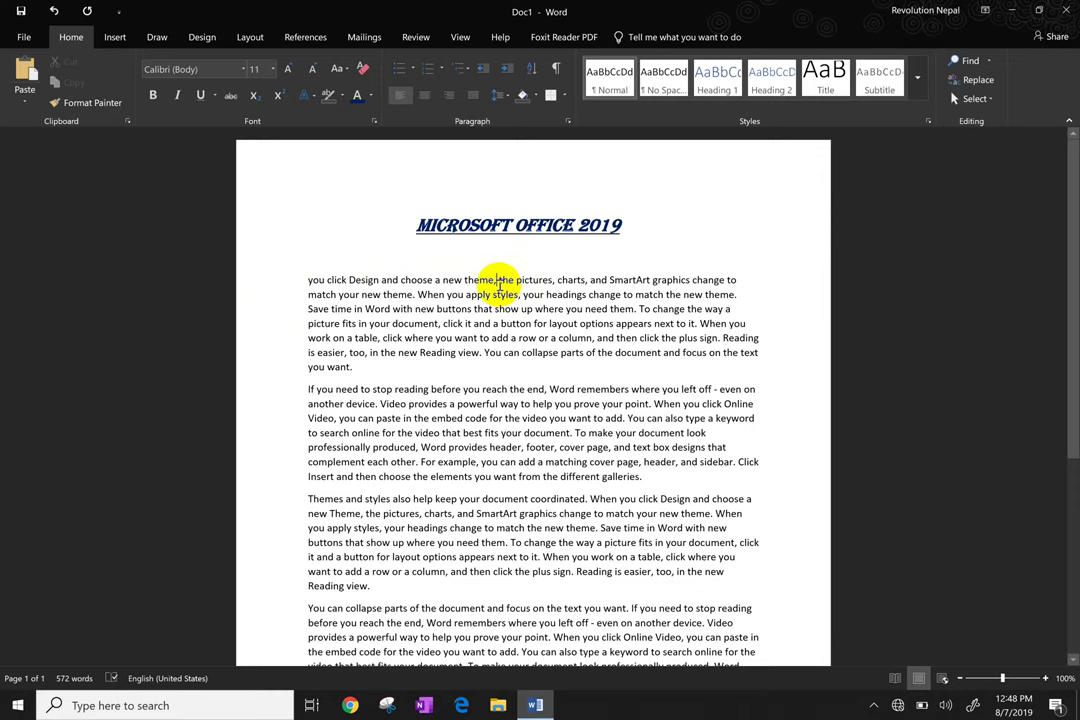
key("Return")
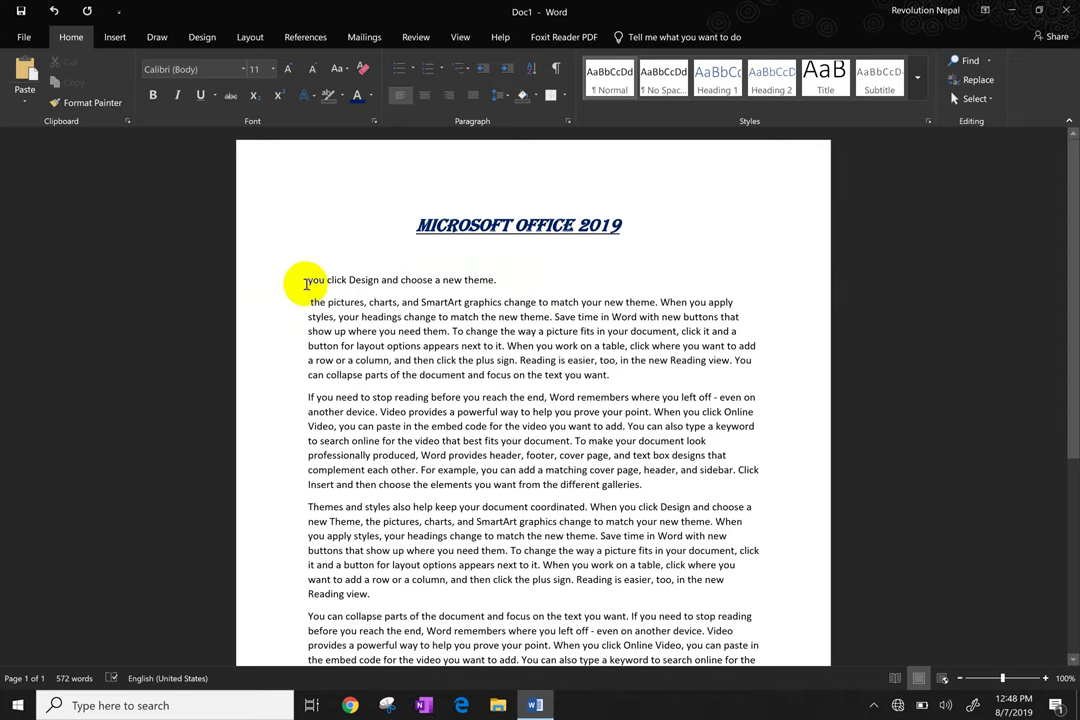
Select the opening line and try Sentence case, lowercase, then UPPERCASE on it.
left_click_drag(494, 281, 300, 281)
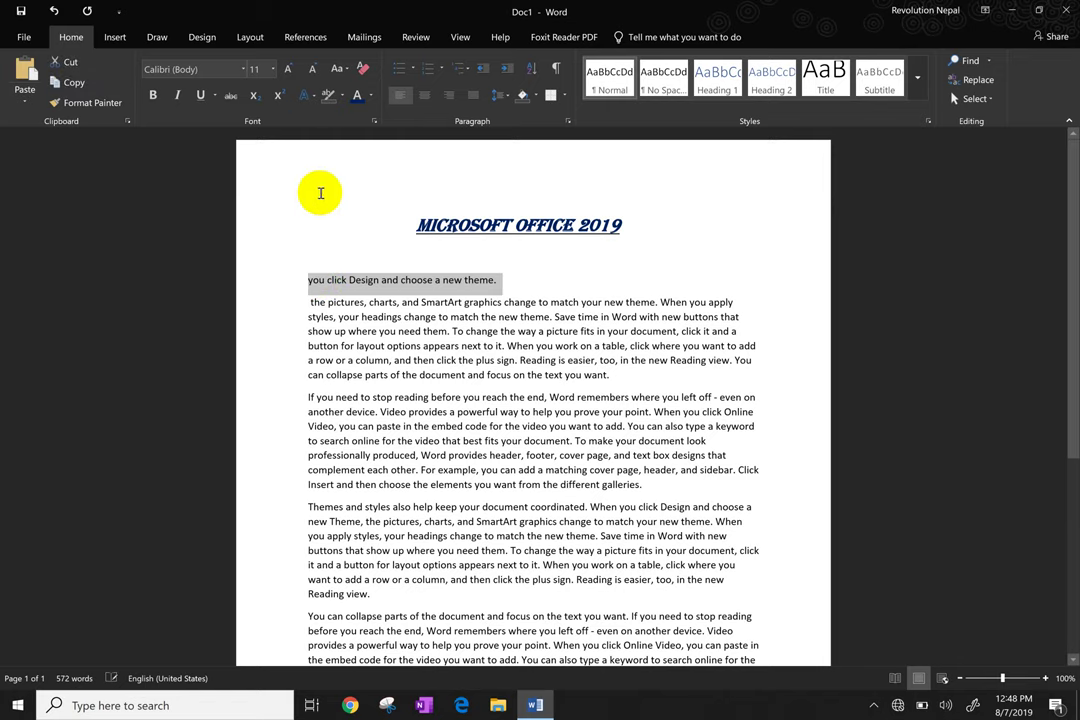
left_click(340, 72)
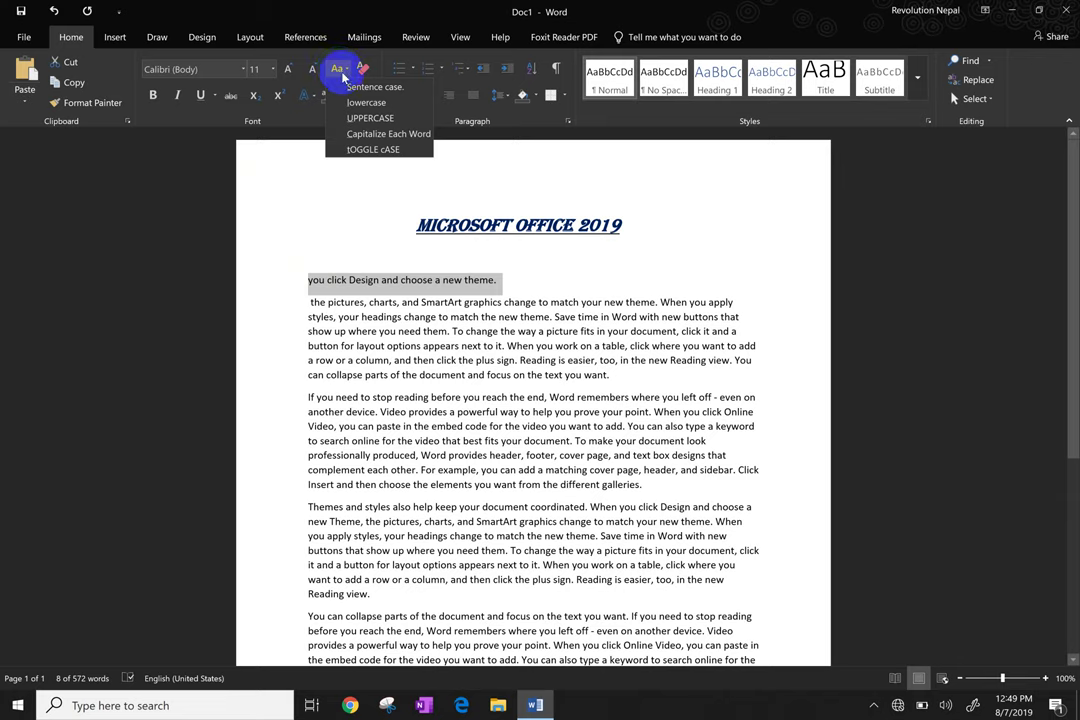
left_click(350, 87)
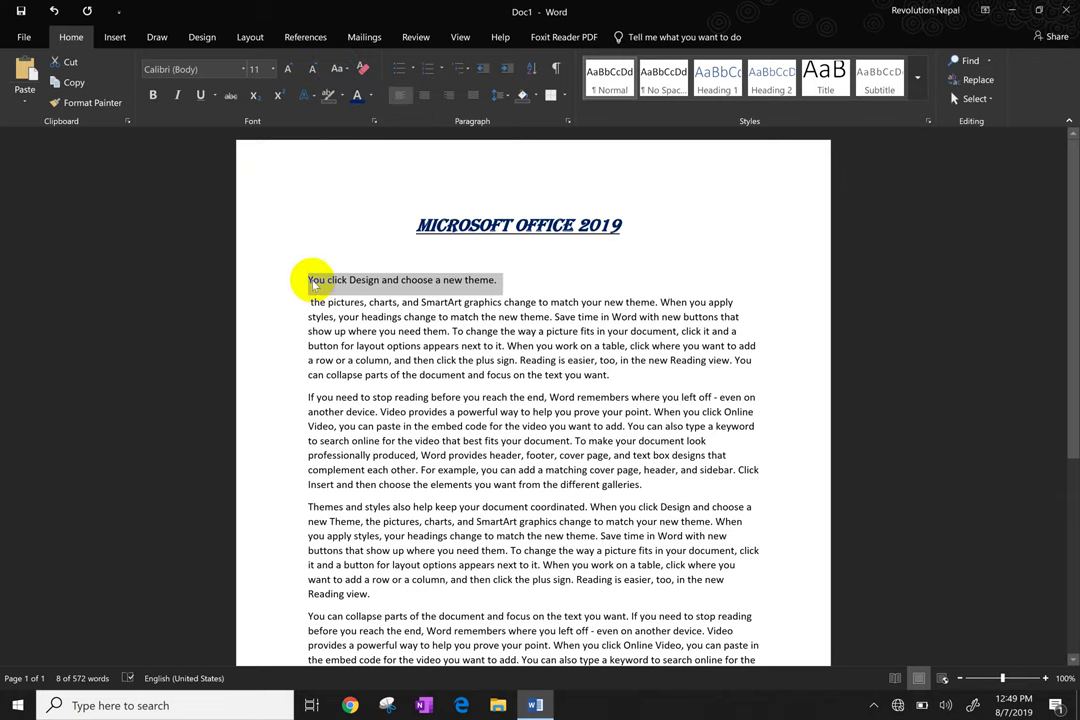
left_click(338, 69)
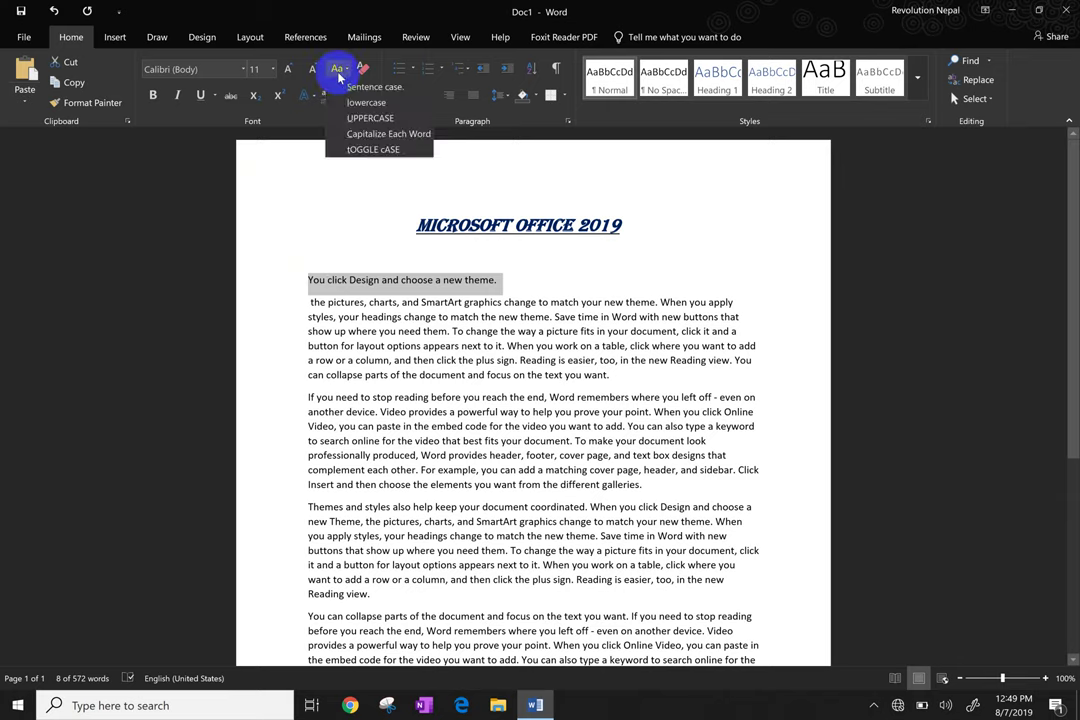
left_click(362, 102)
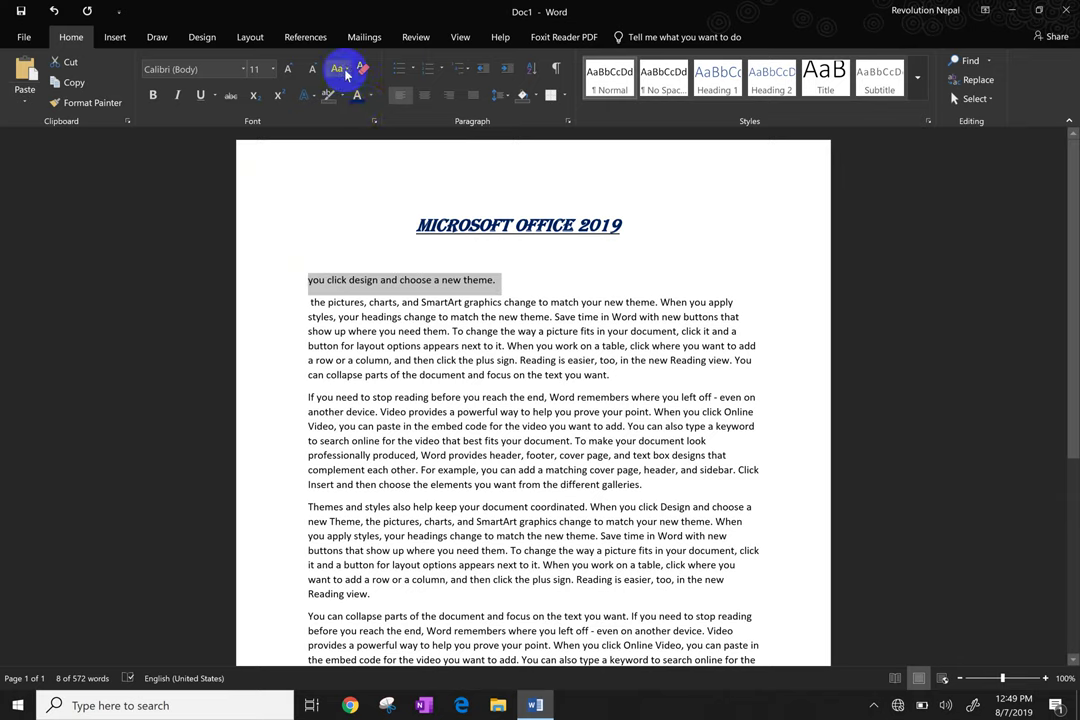
left_click(340, 69)
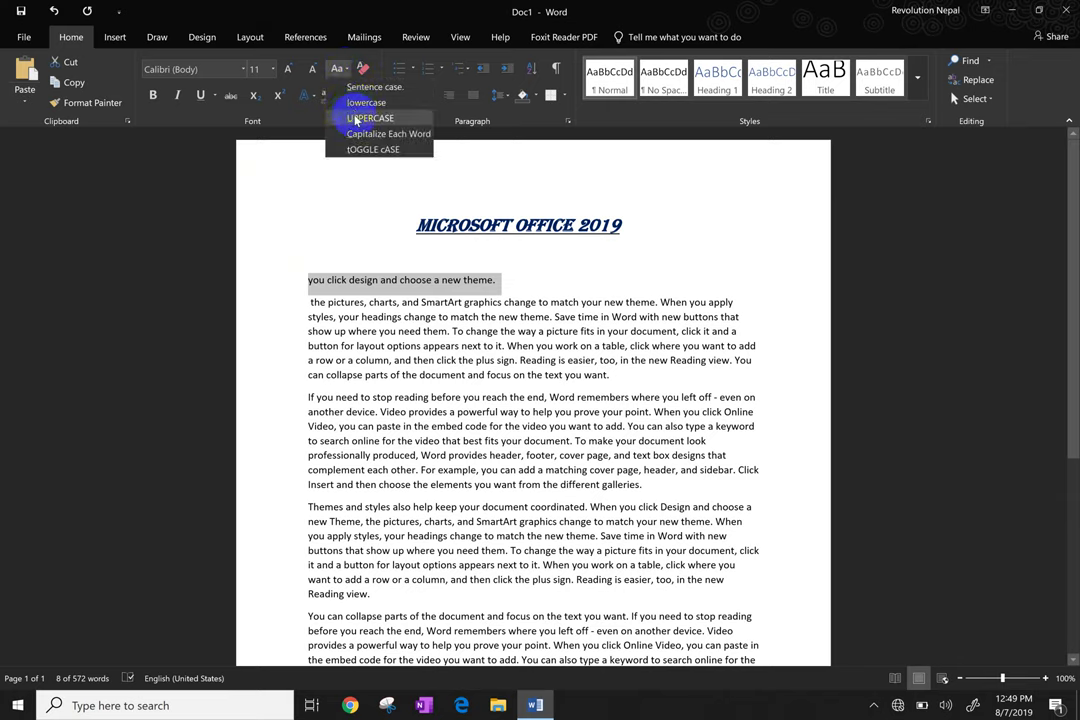
left_click(355, 118)
Try Capitalize Each Word and tOGGLE cASE, then settle on Sentence case.
left_click(342, 69)
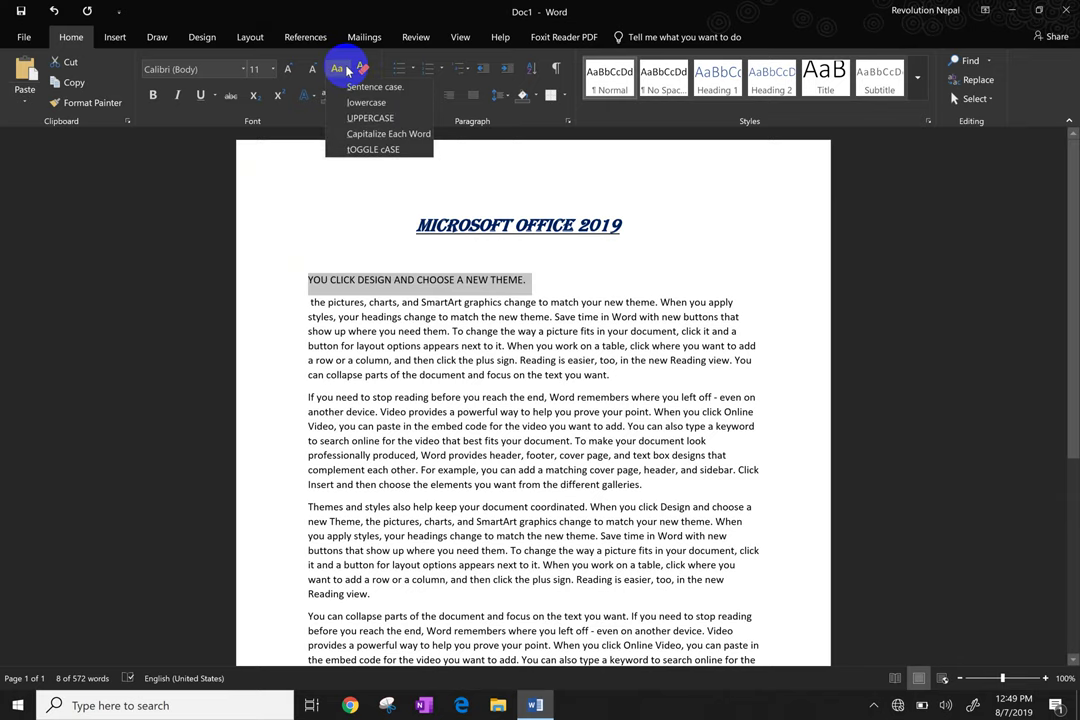
left_click(364, 136)
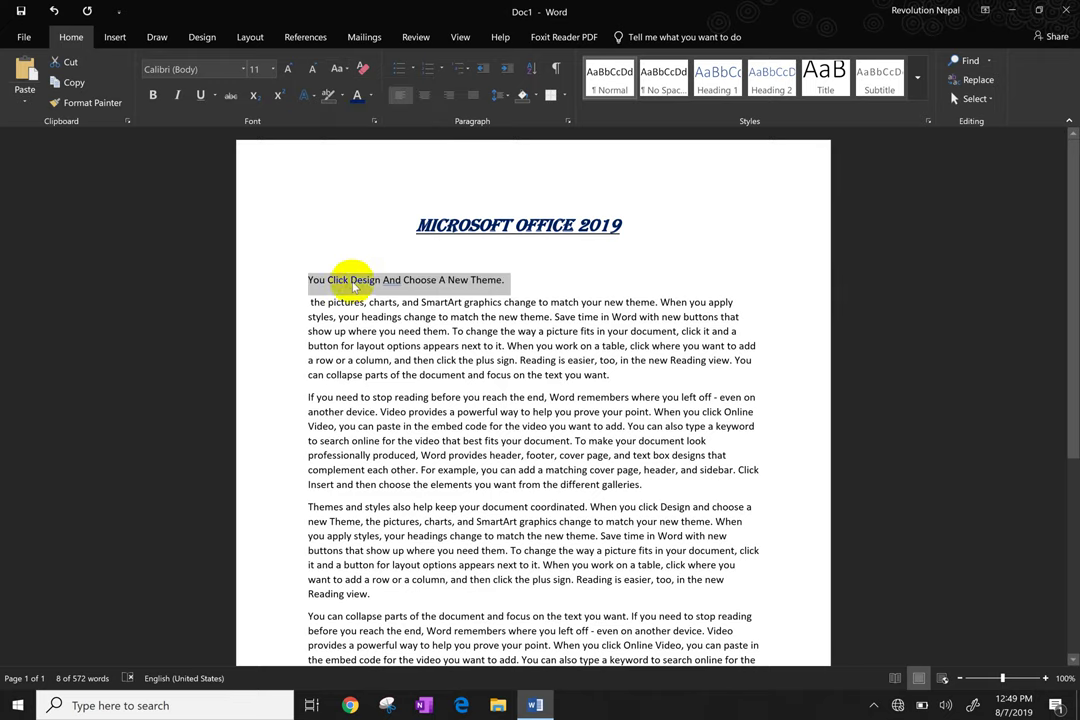
left_click(337, 71)
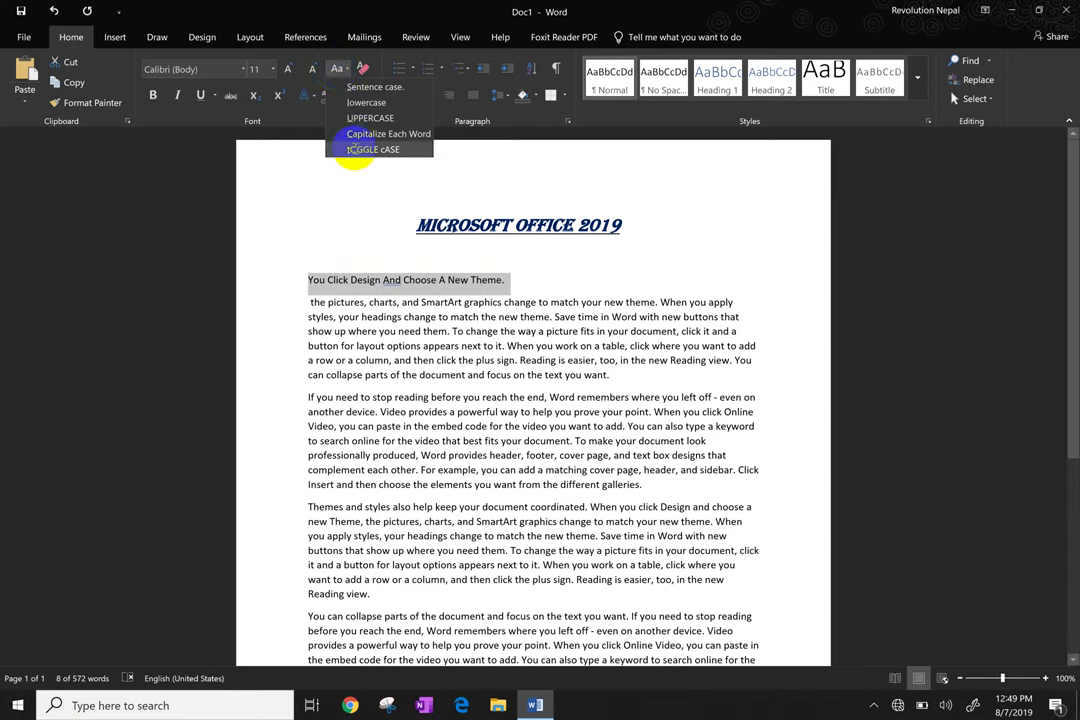
left_click(356, 150)
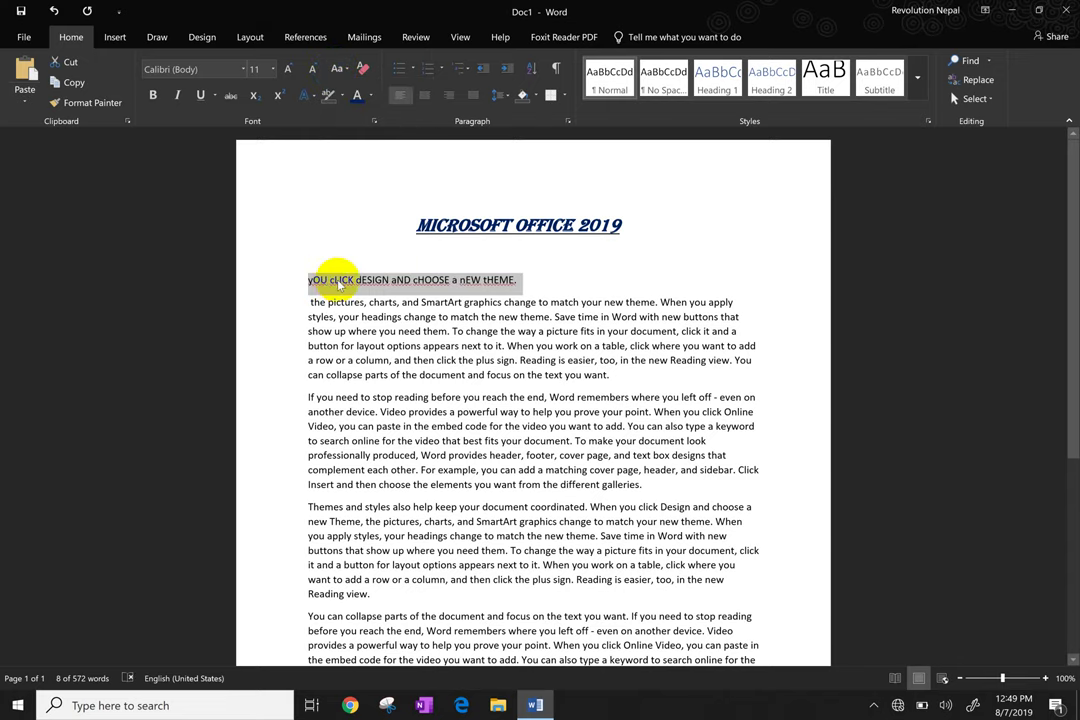
left_click(363, 69)
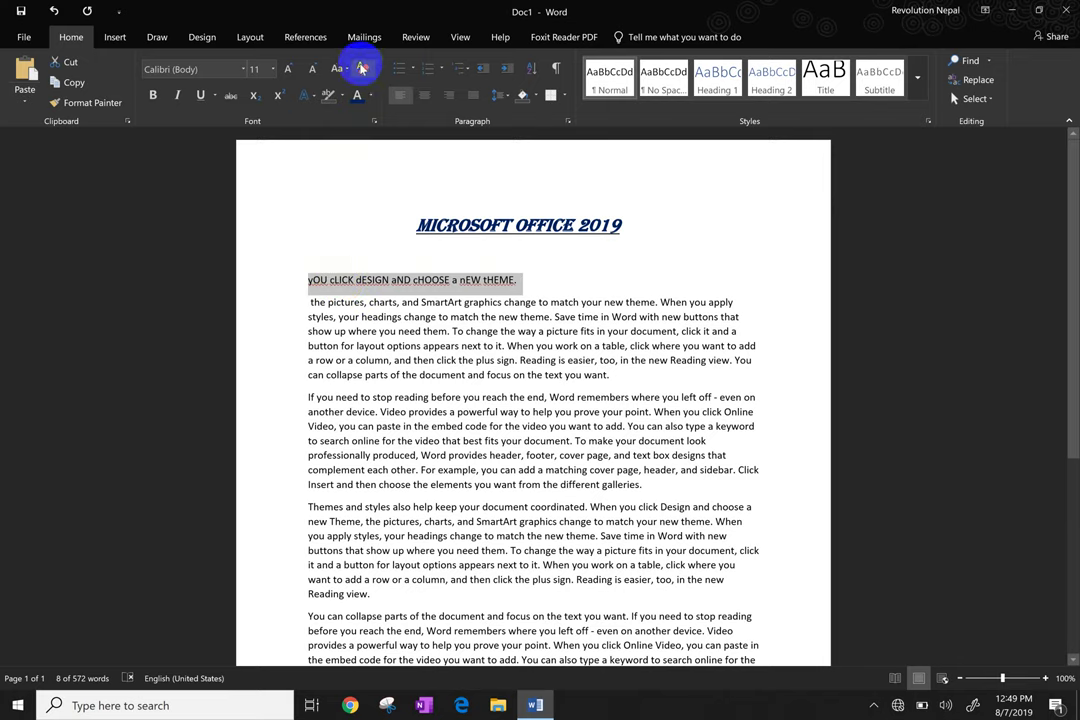
left_click(339, 69)
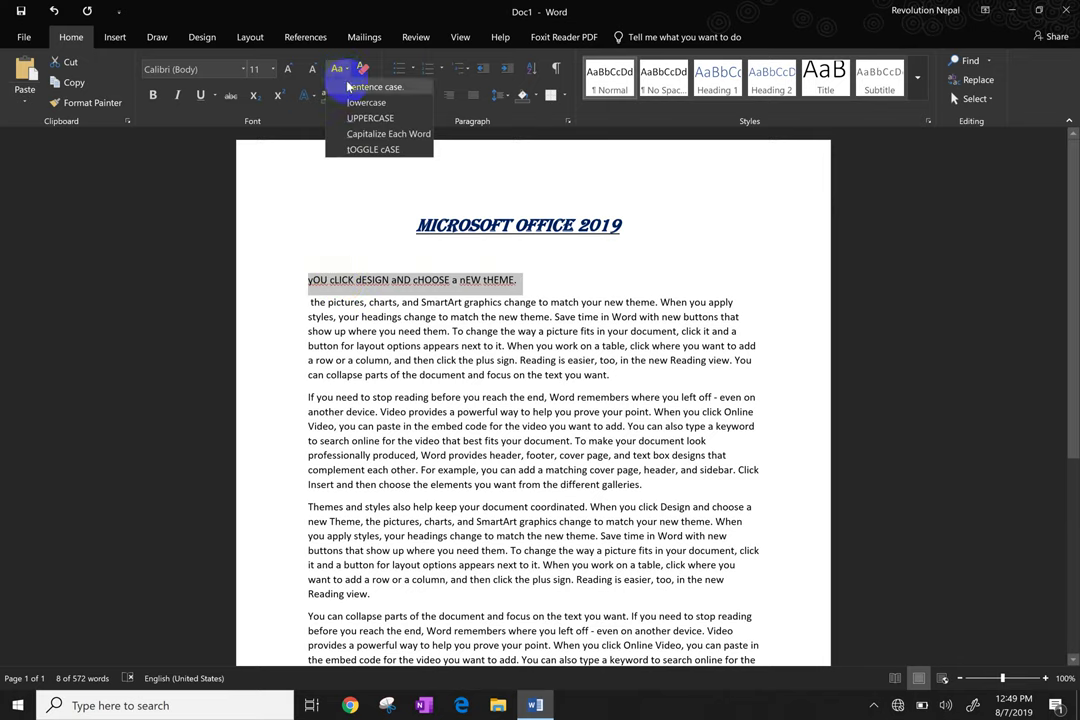
left_click(350, 87)
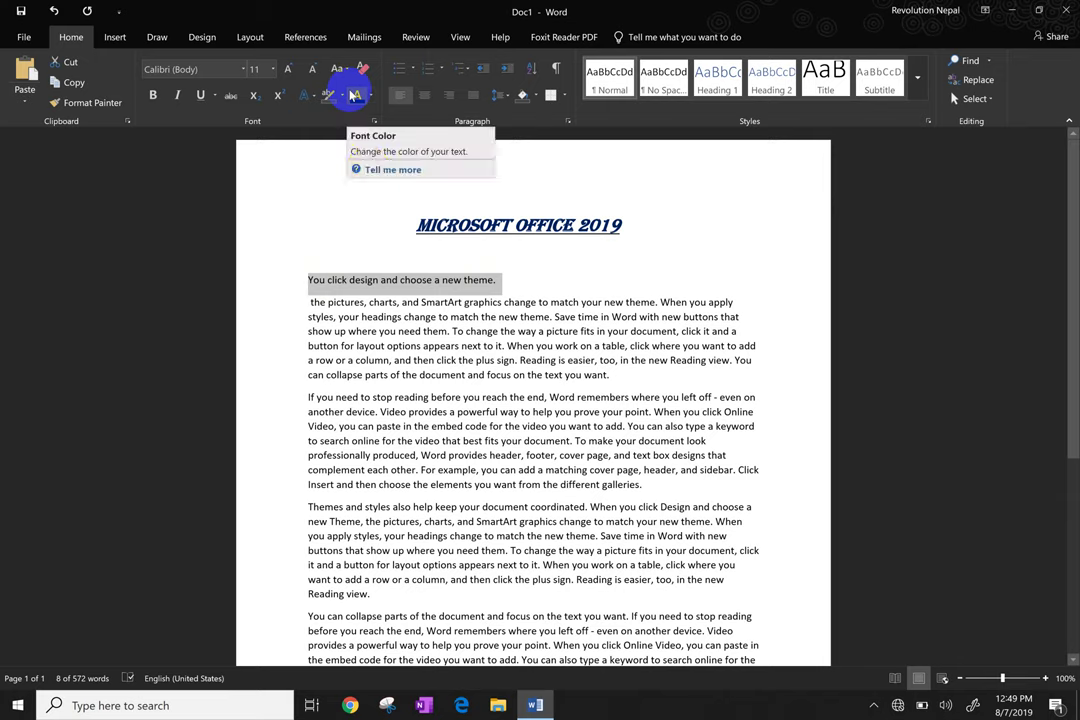
left_click(386, 210)
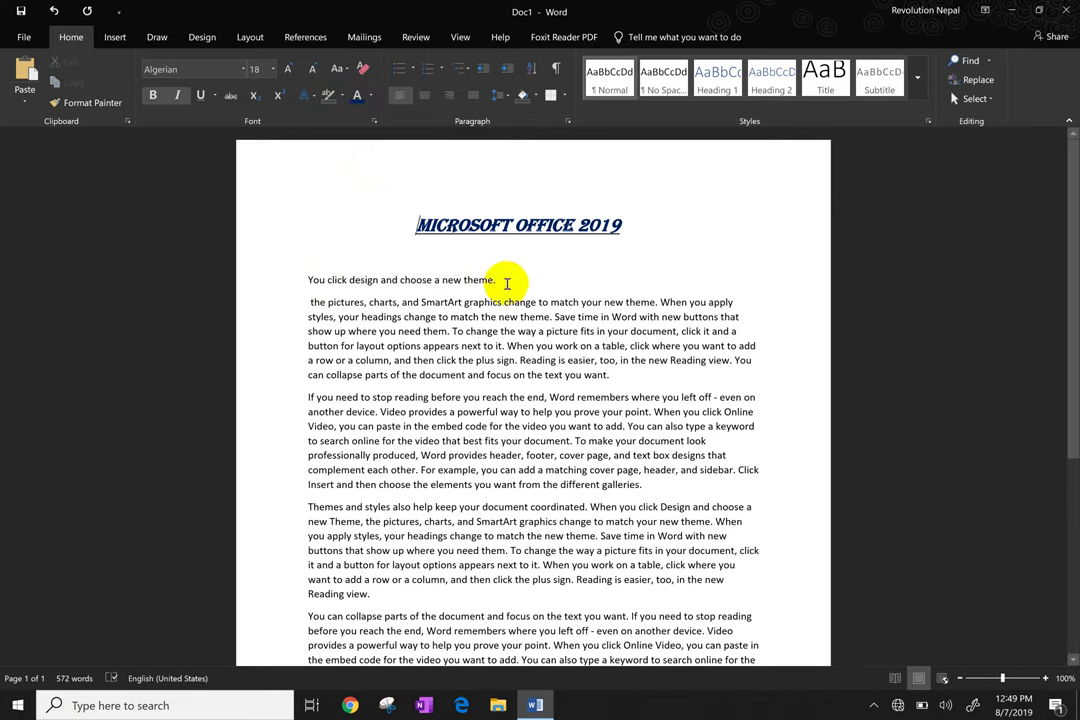
Select 'You click design and choose a new theme.', copy its formatting, and show the Styles gallery.
left_click_drag(500, 280, 296, 289)
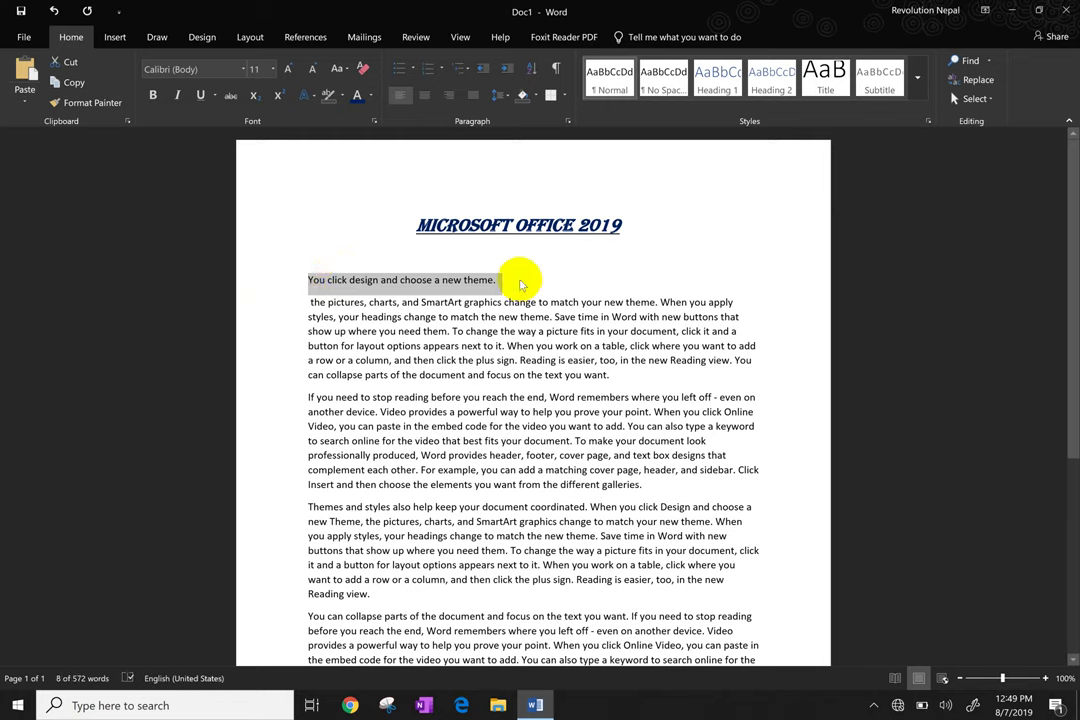
left_click_drag(504, 283, 256, 284)
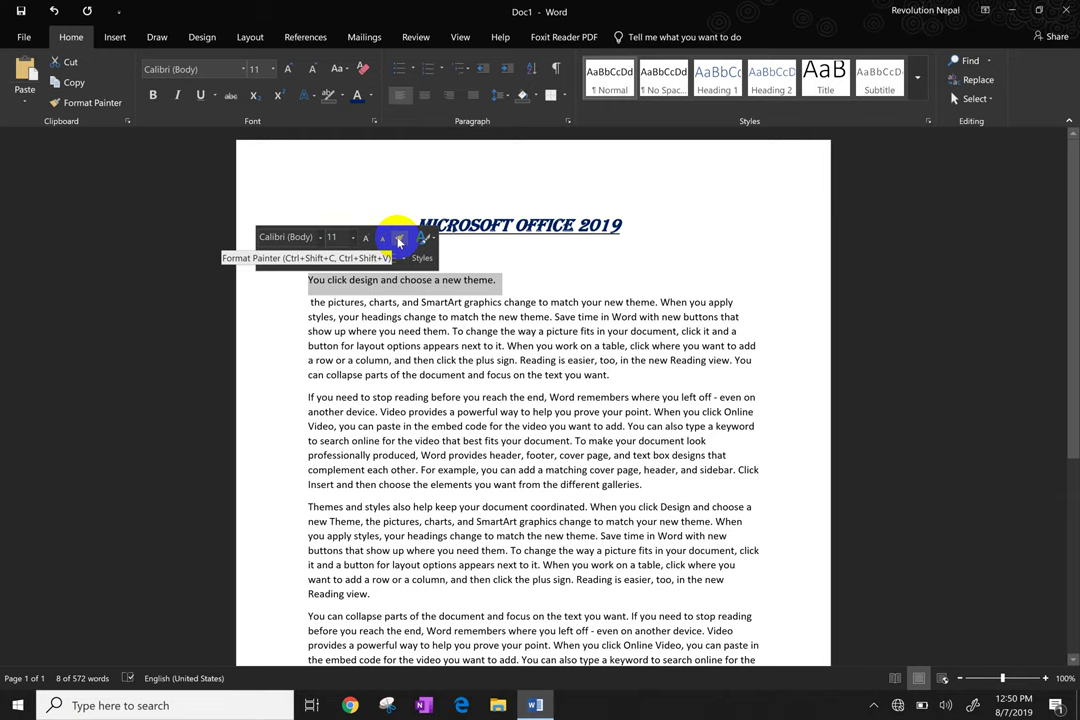
left_click(399, 241)
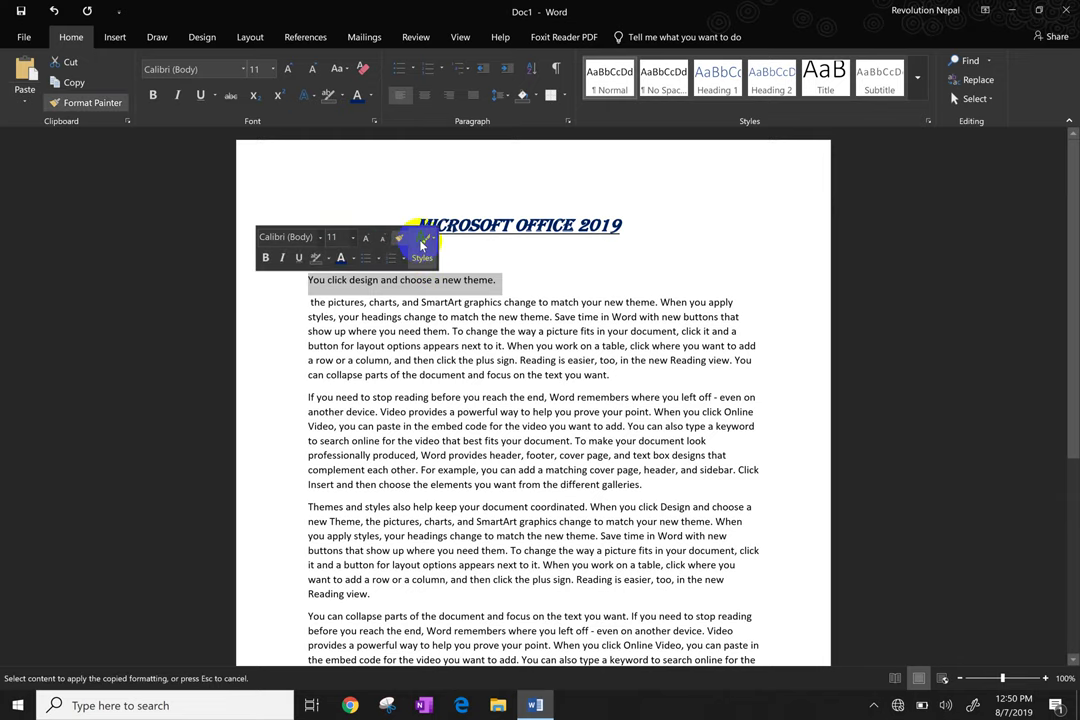
left_click(421, 246)
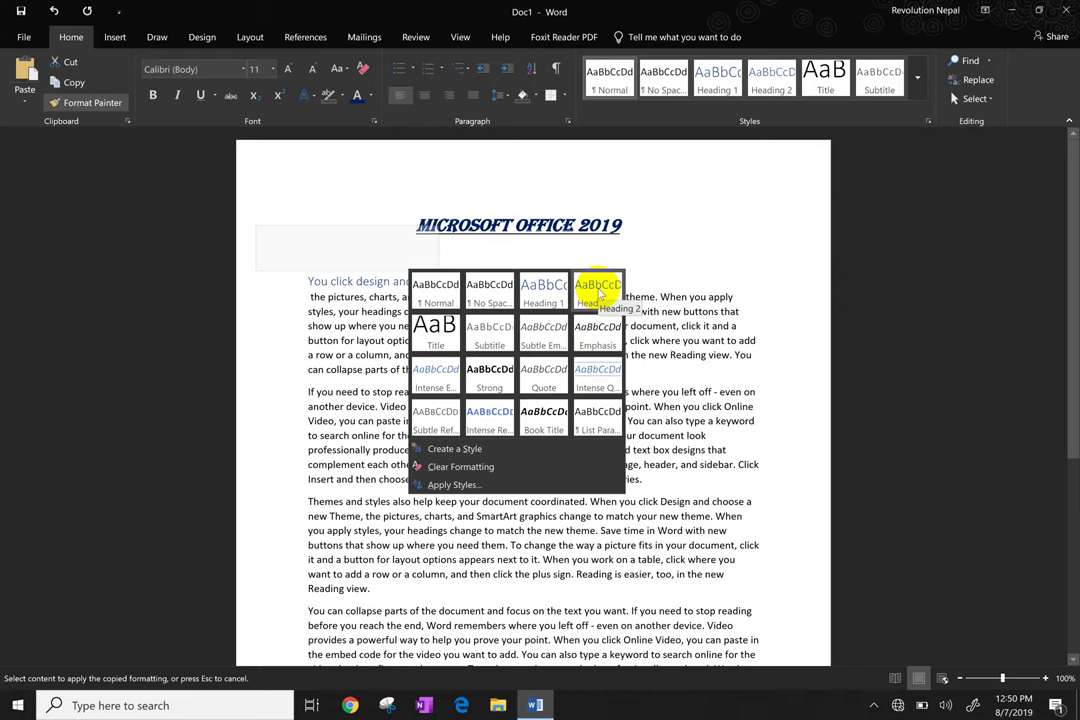
Apply Heading 2 to the opening line and preview numbering formats such as Roman 'I.'.
left_click(598, 290)
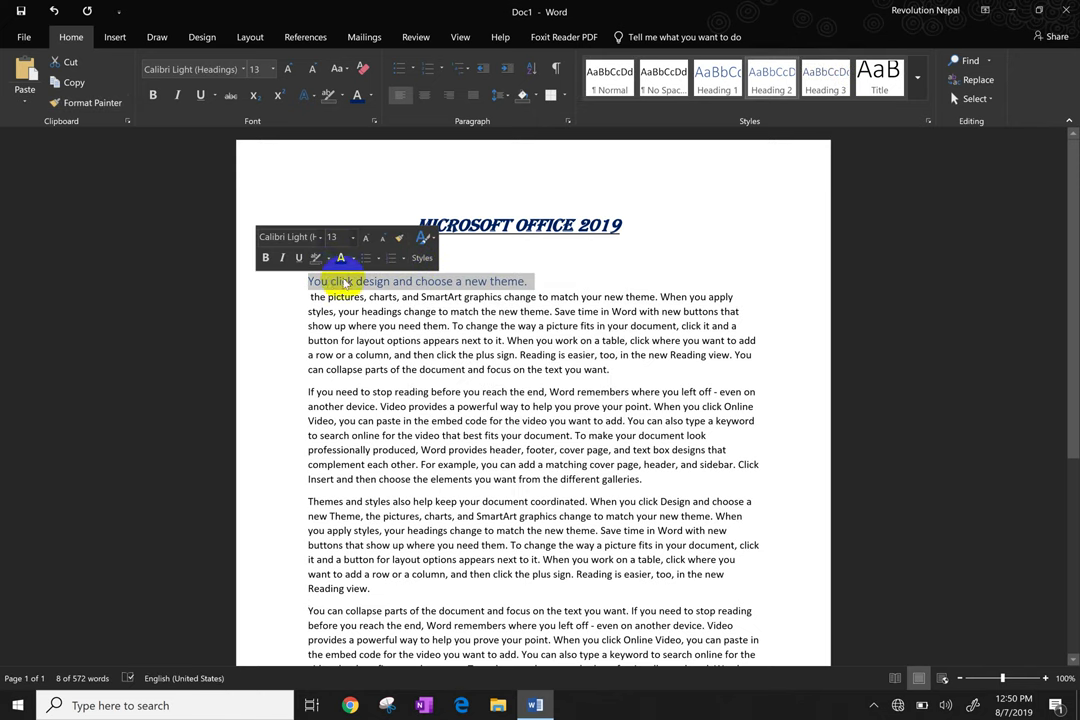
left_click(403, 258)
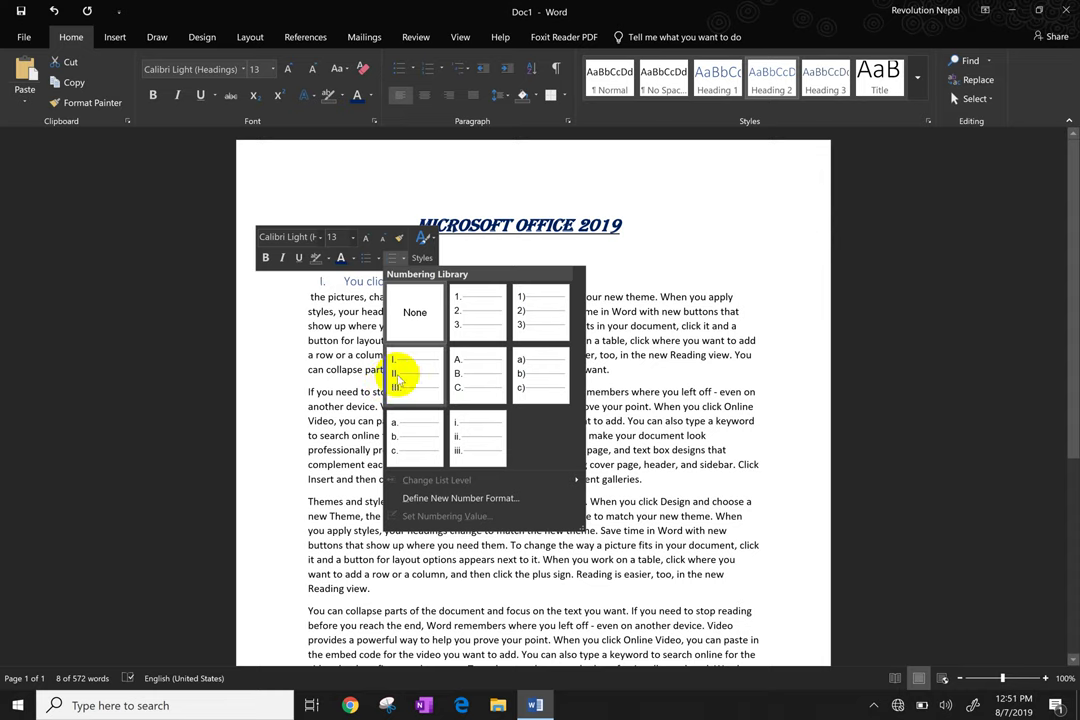
Number the Heading 2 line in 1. style, previewing bullet styles without keeping them.
left_click(462, 310)
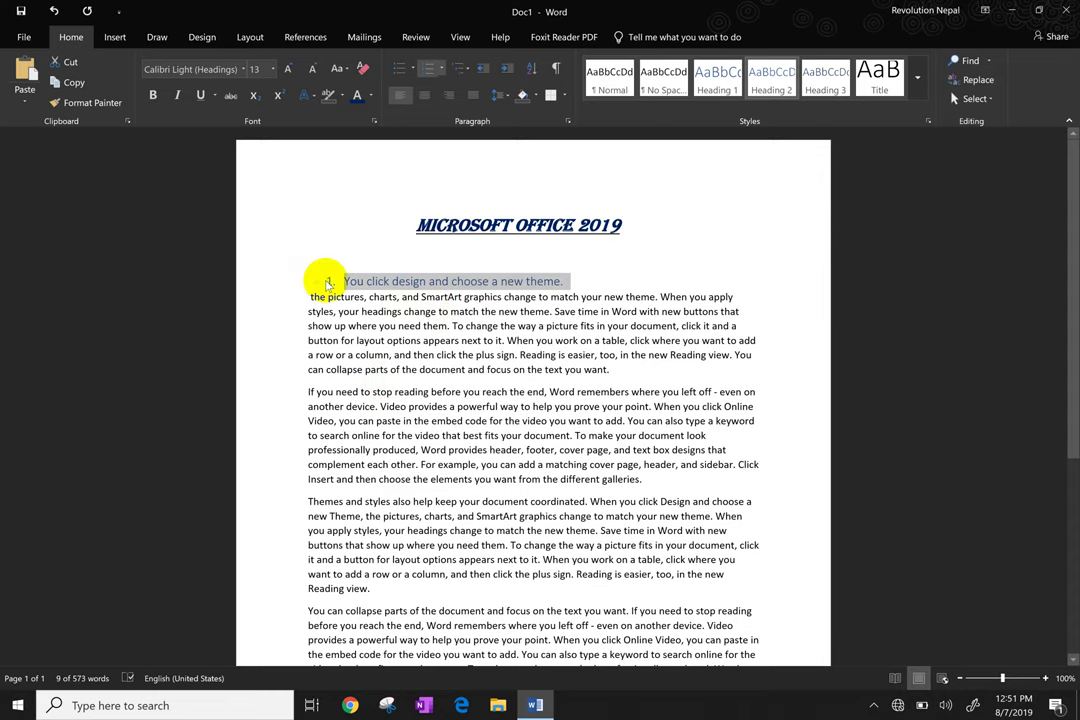
right_click(386, 283)
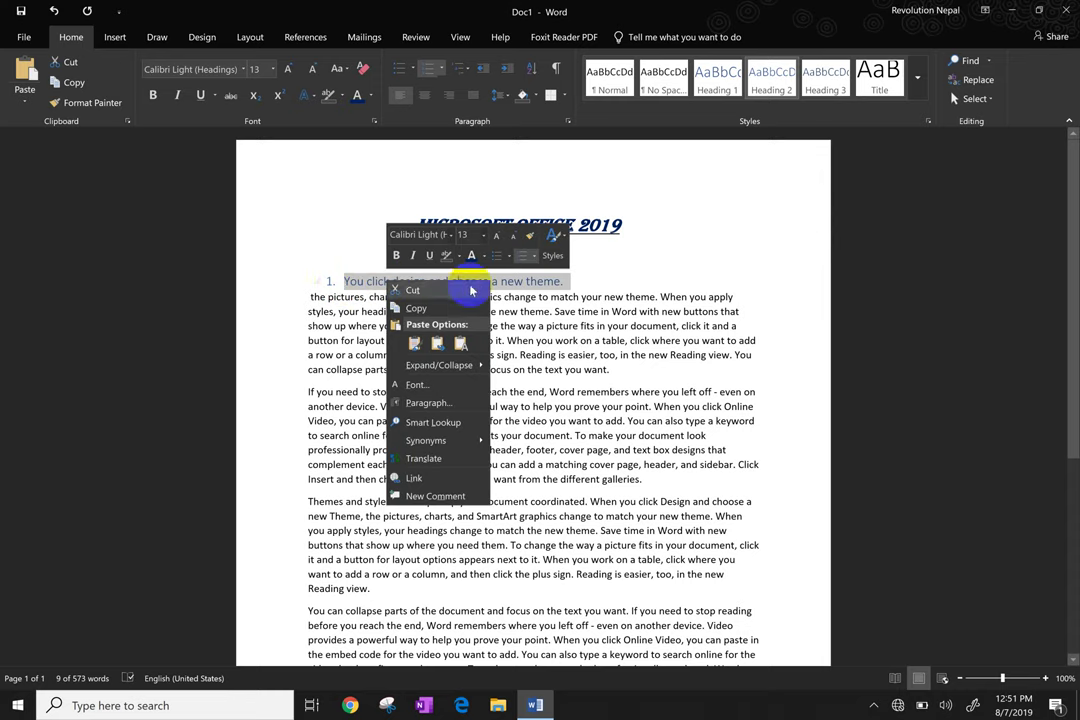
left_click(509, 260)
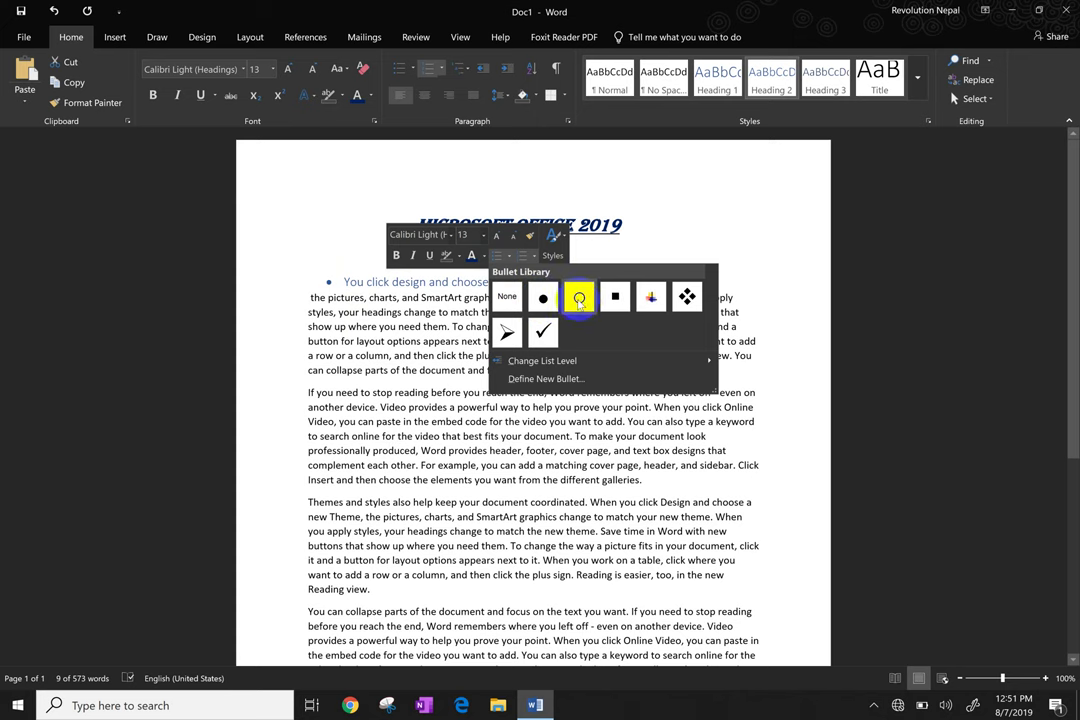
left_click(605, 254)
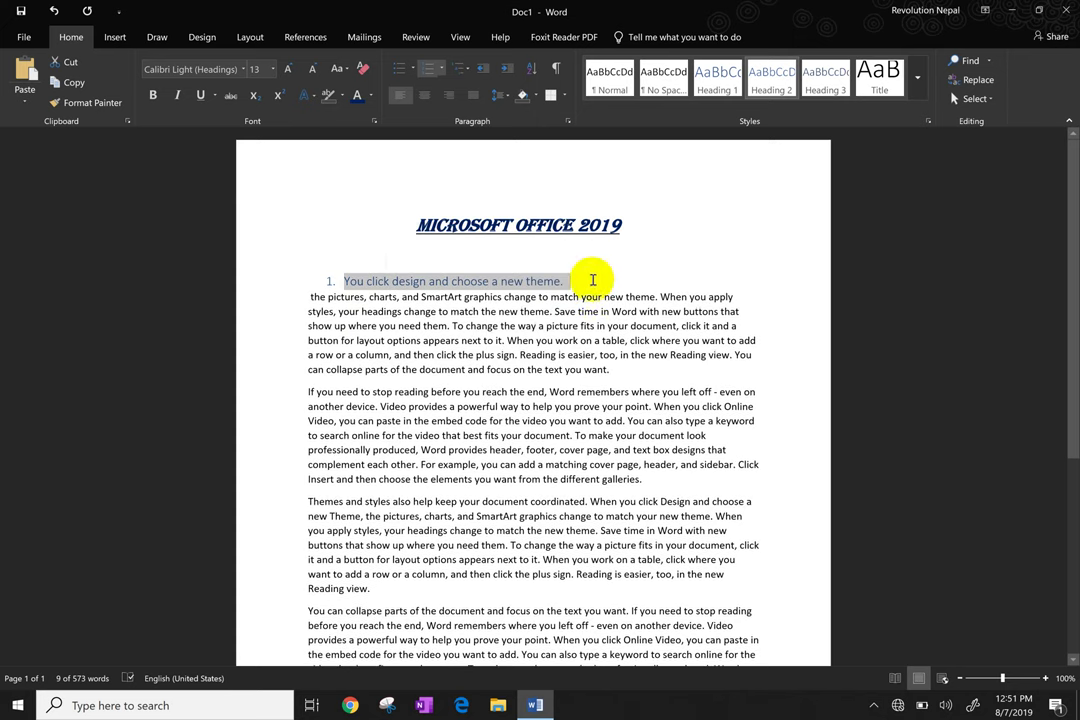
left_click(480, 282)
Break lines after 'SmartArt graphics' and 'new theme.' and number all three lines 1 to 3.
left_click(506, 298)
key("Return")
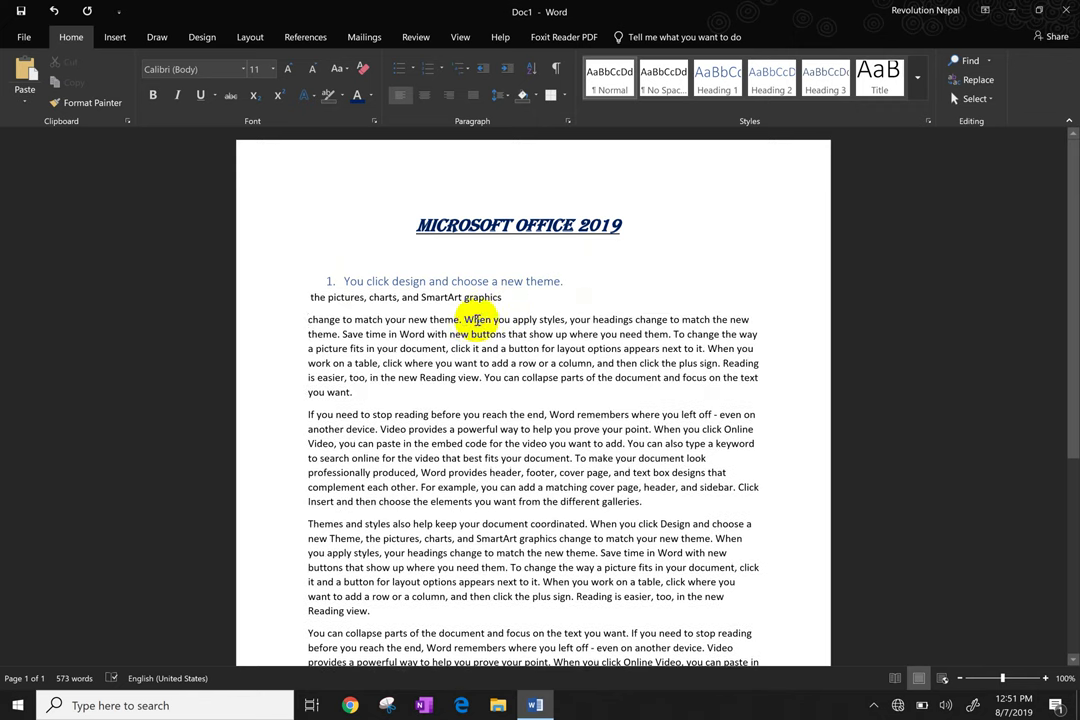
left_click(463, 320)
key("Return")
left_click_drag(466, 323, 290, 272)
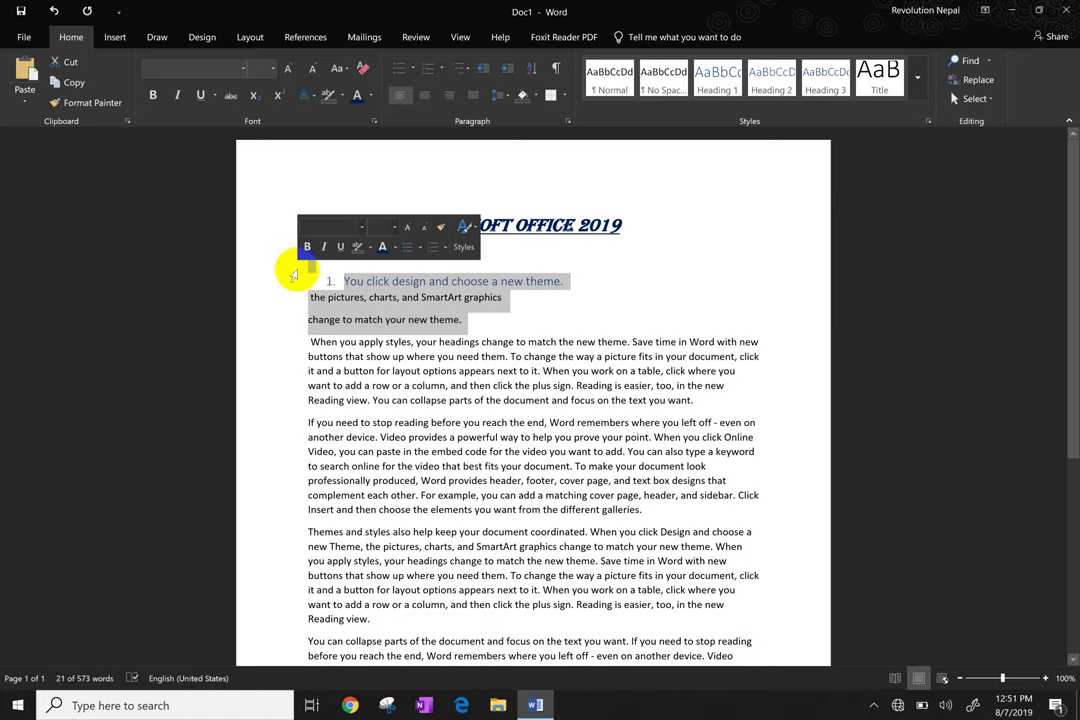
left_click(438, 247)
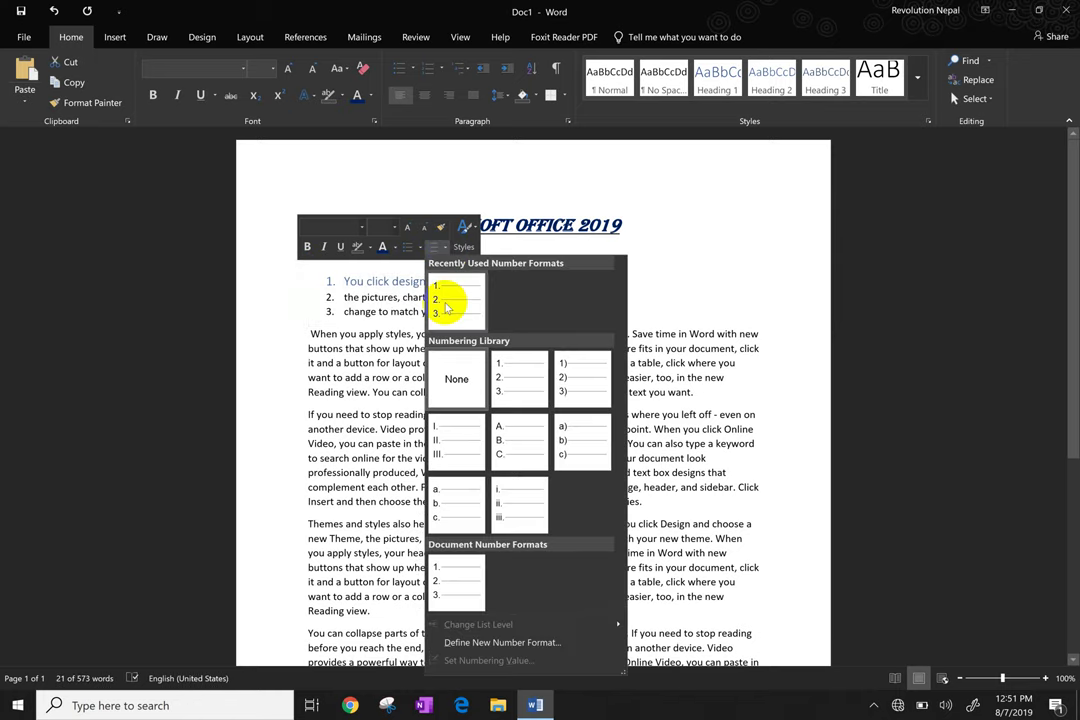
left_click(447, 308)
left_click(413, 247)
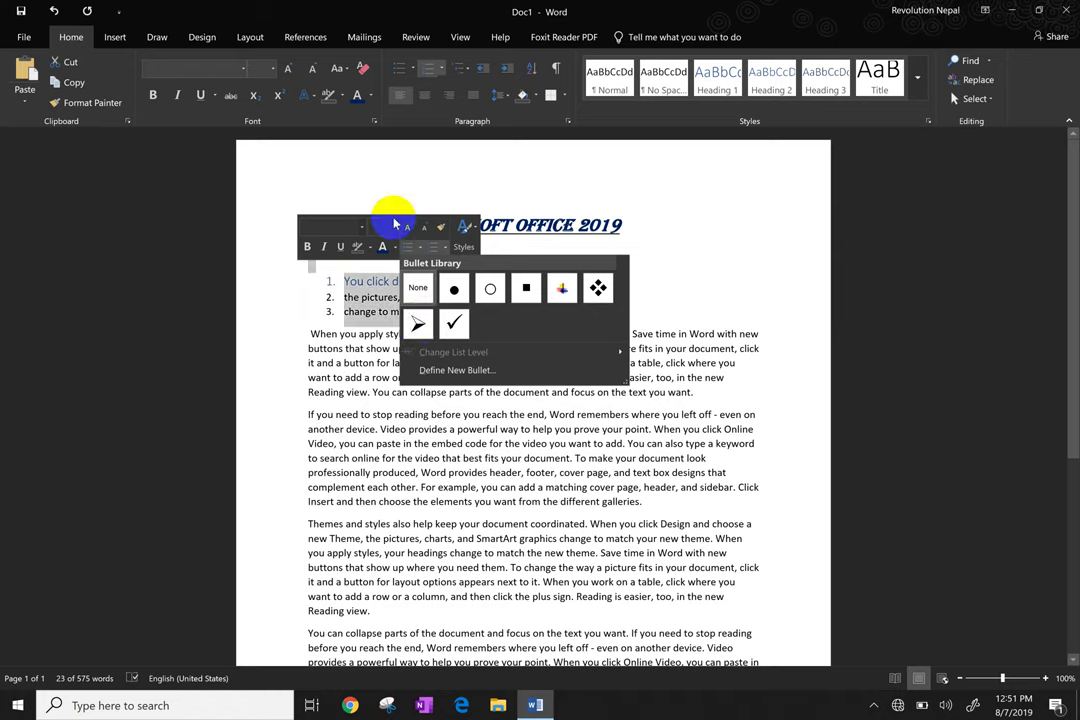
Give the three numbered items Red font colour and Gray highlight, then reselect them.
left_click(397, 248)
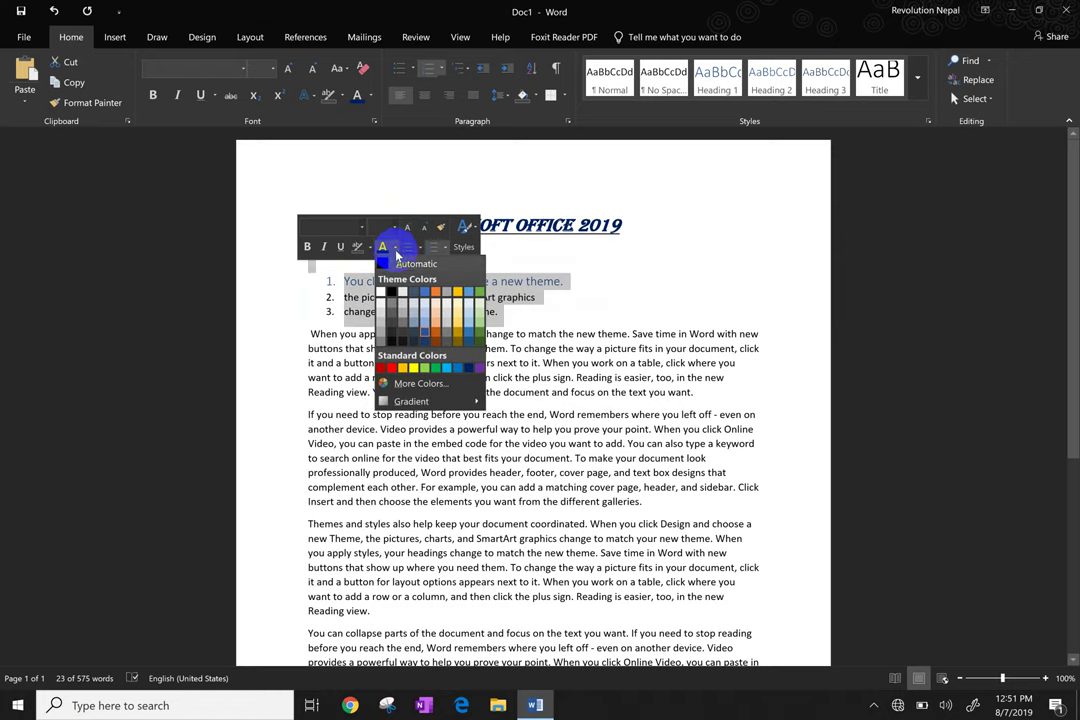
left_click(386, 369)
left_click(367, 247)
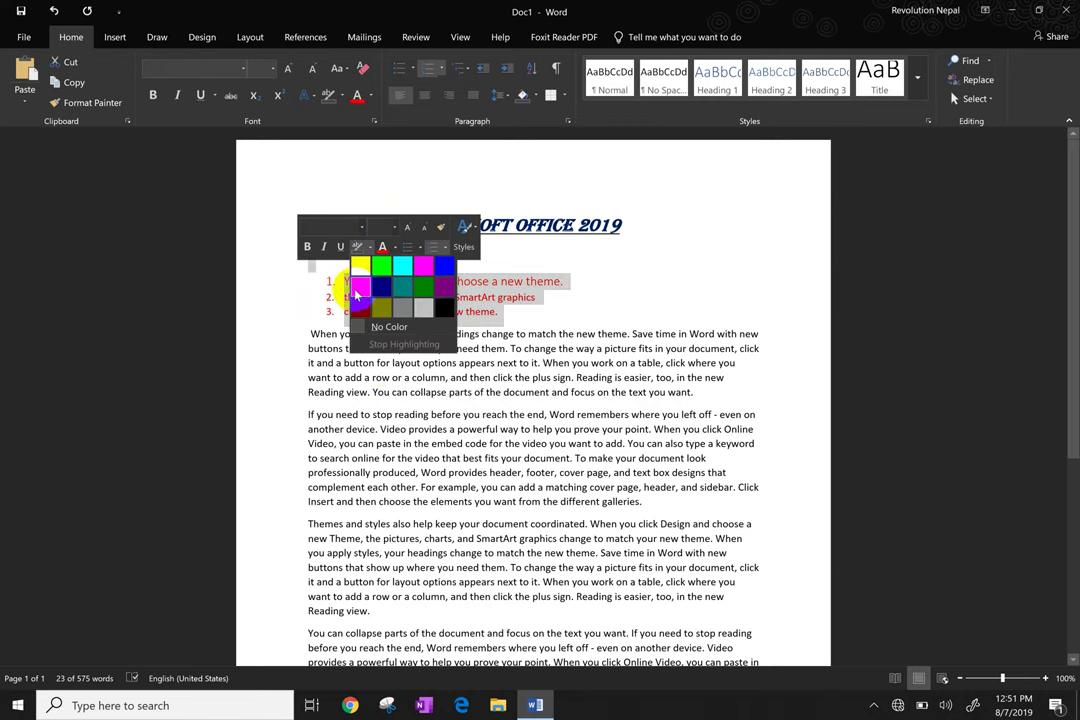
left_click(423, 309)
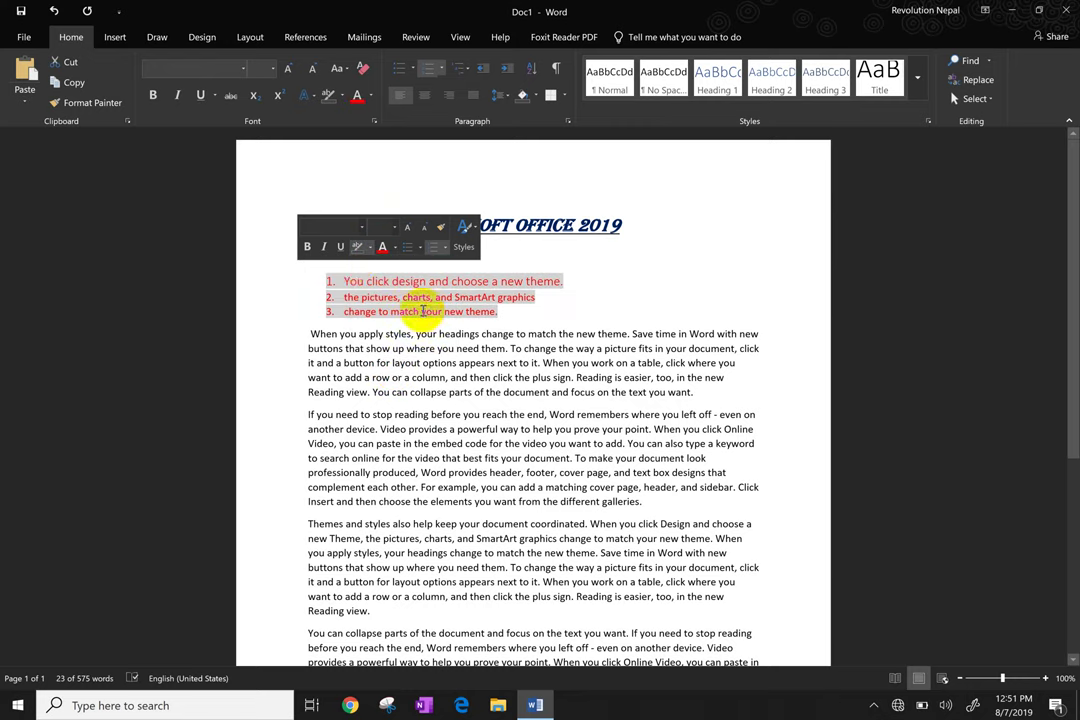
left_click(332, 263)
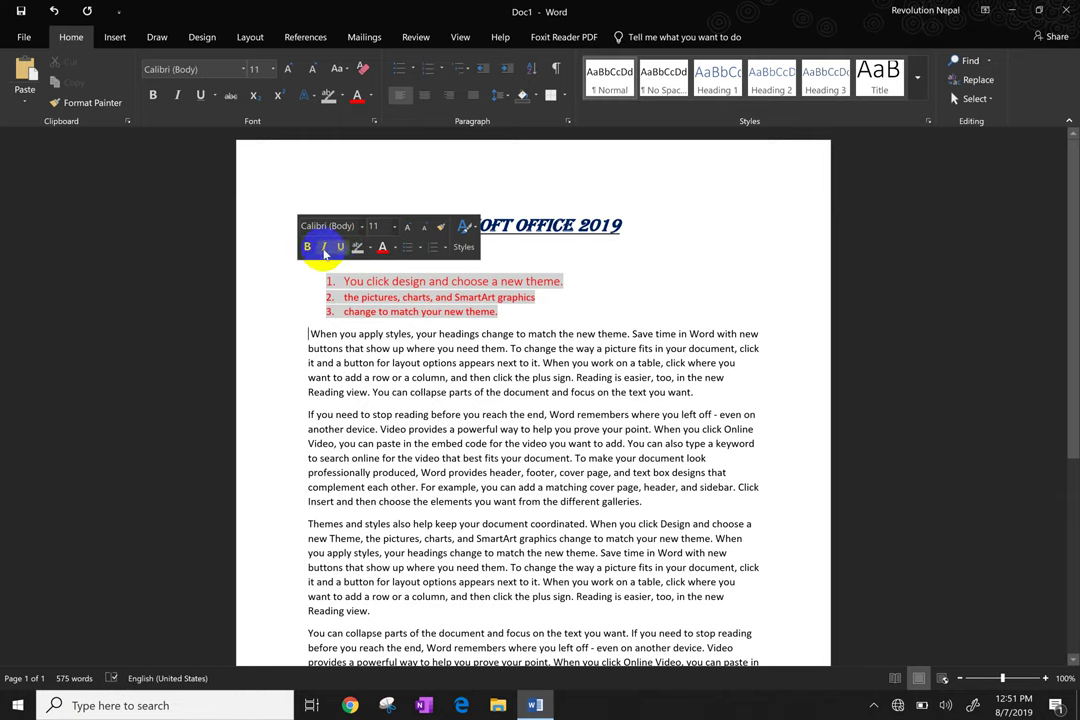
left_click(307, 247)
left_click(323, 247)
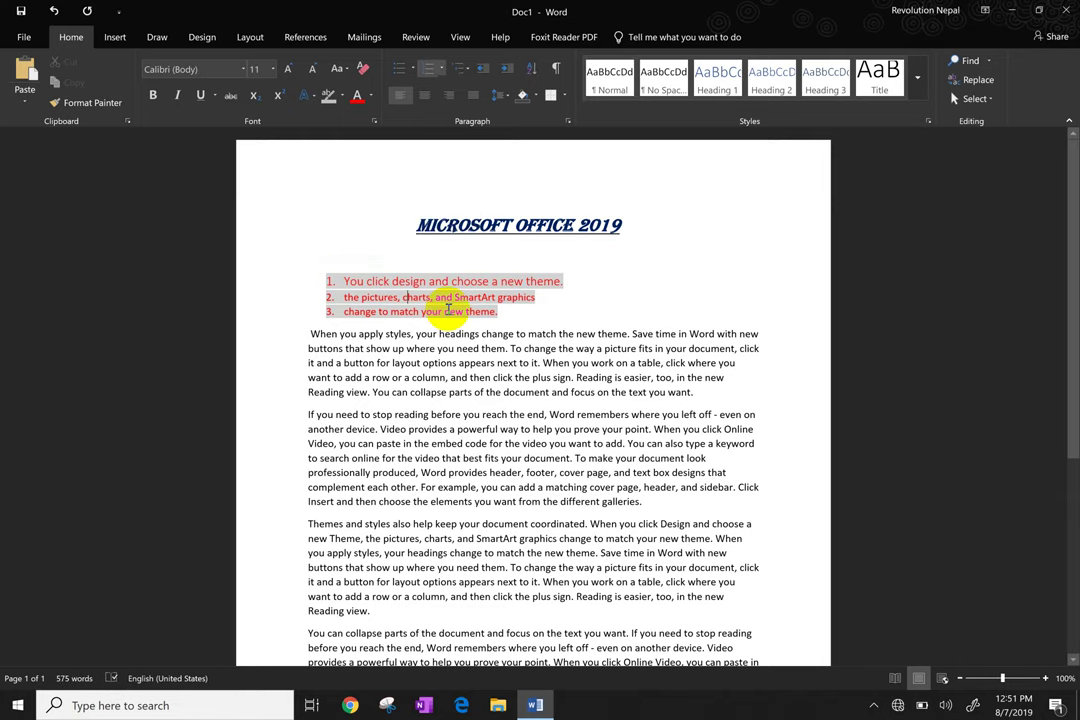
left_click_drag(494, 306, 278, 270)
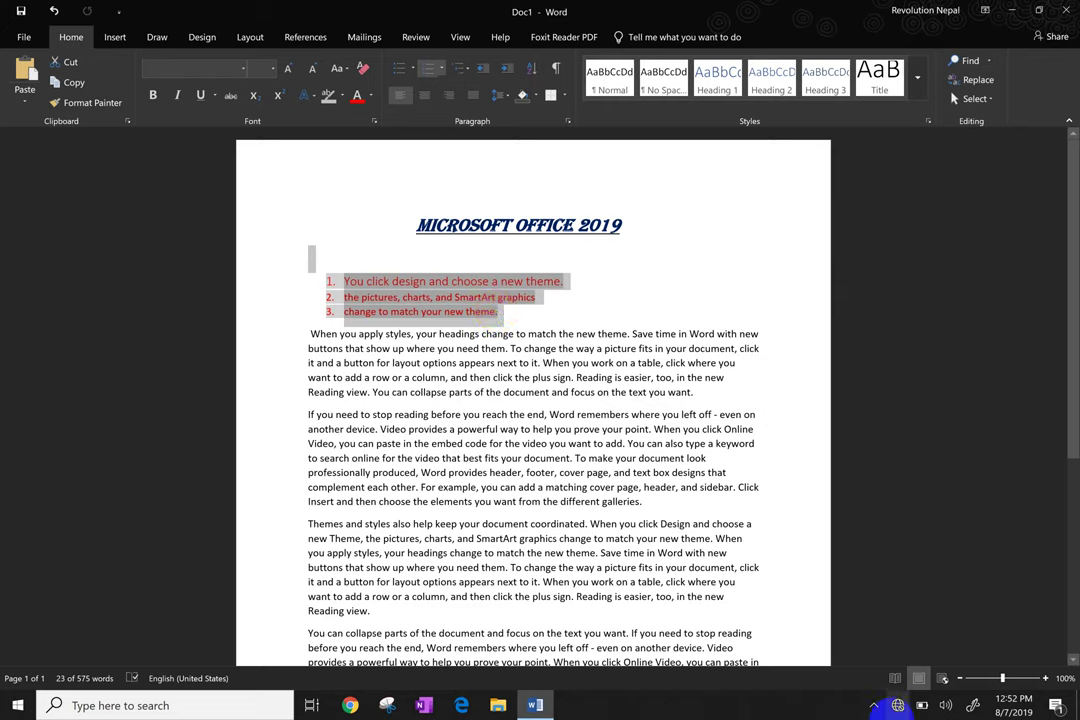
left_click(873, 705)
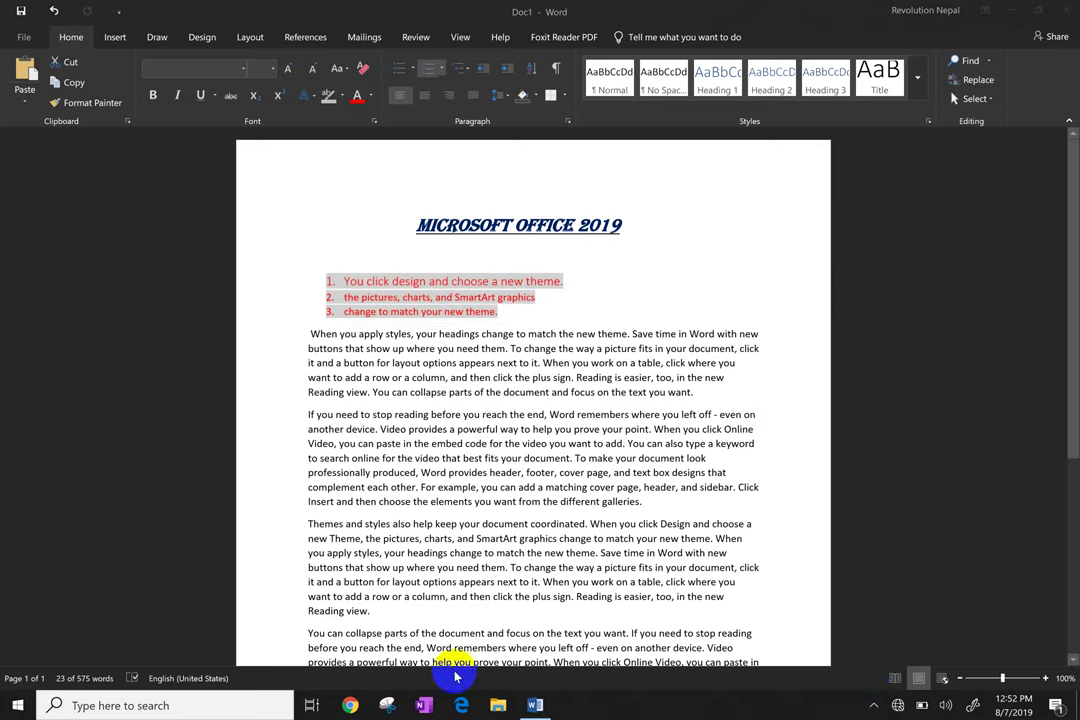